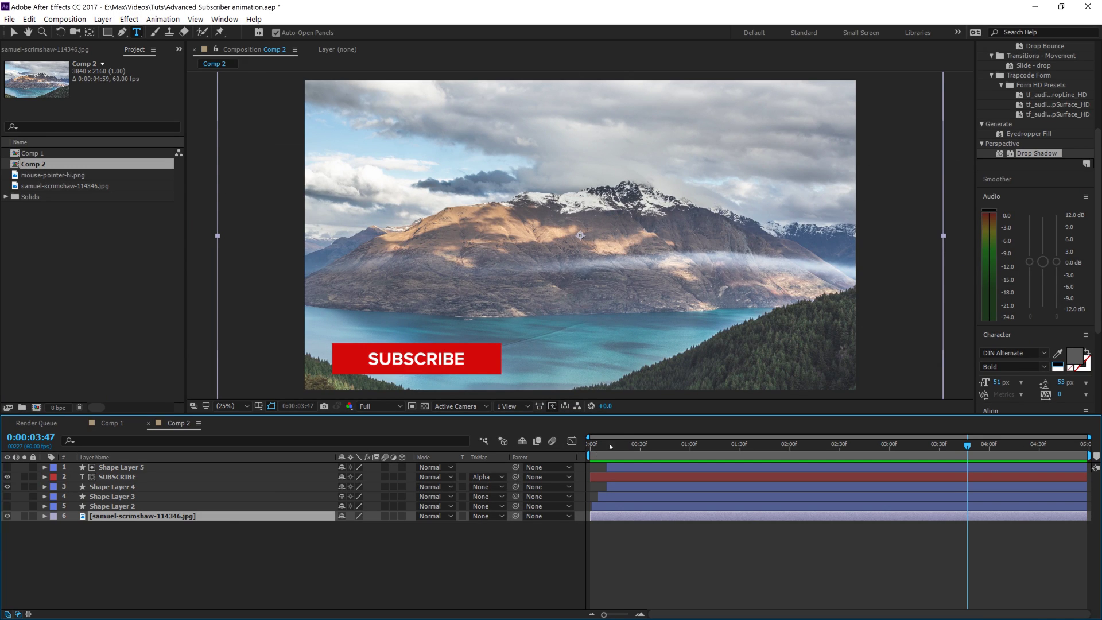
# Preview the Comp 2 SUBSCRIBE button animation by playing and scrubbing the timeline.
pyautogui.press('space')
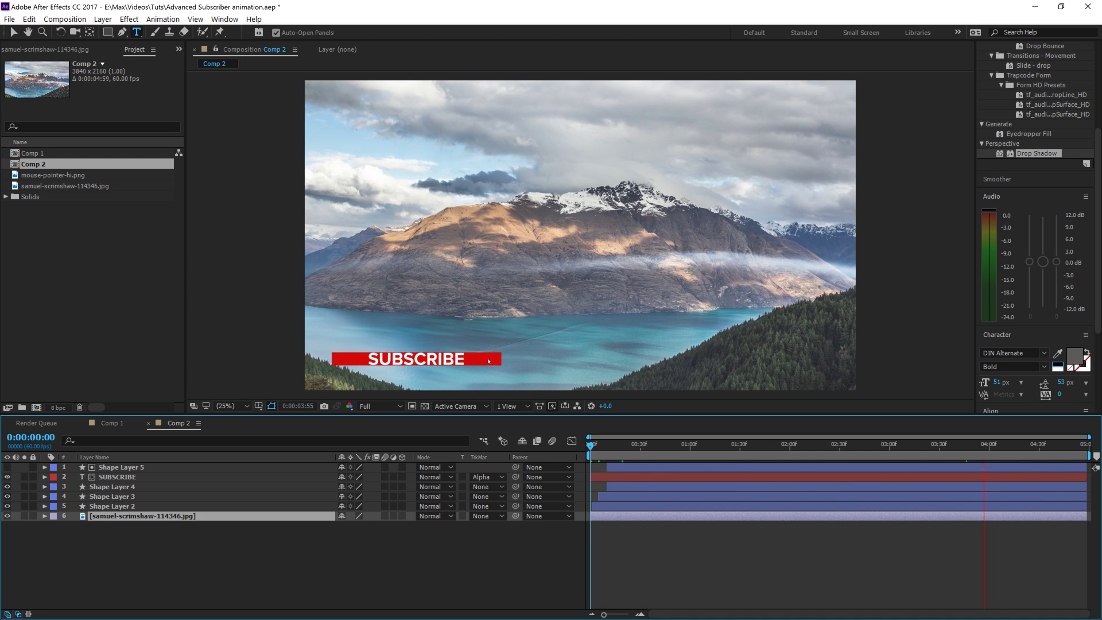
pyautogui.click(771, 445)
pyautogui.moveTo(801, 451); pyautogui.dragTo(1017, 462)
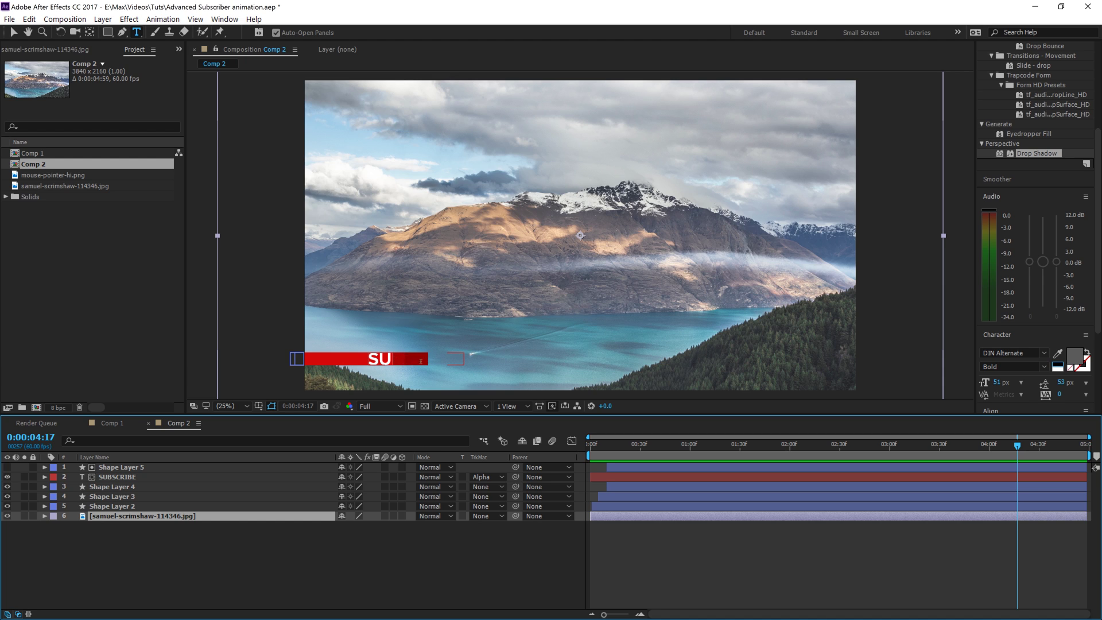
pyautogui.moveTo(749, 453); pyautogui.dragTo(572, 509)
pyautogui.click(104, 295)
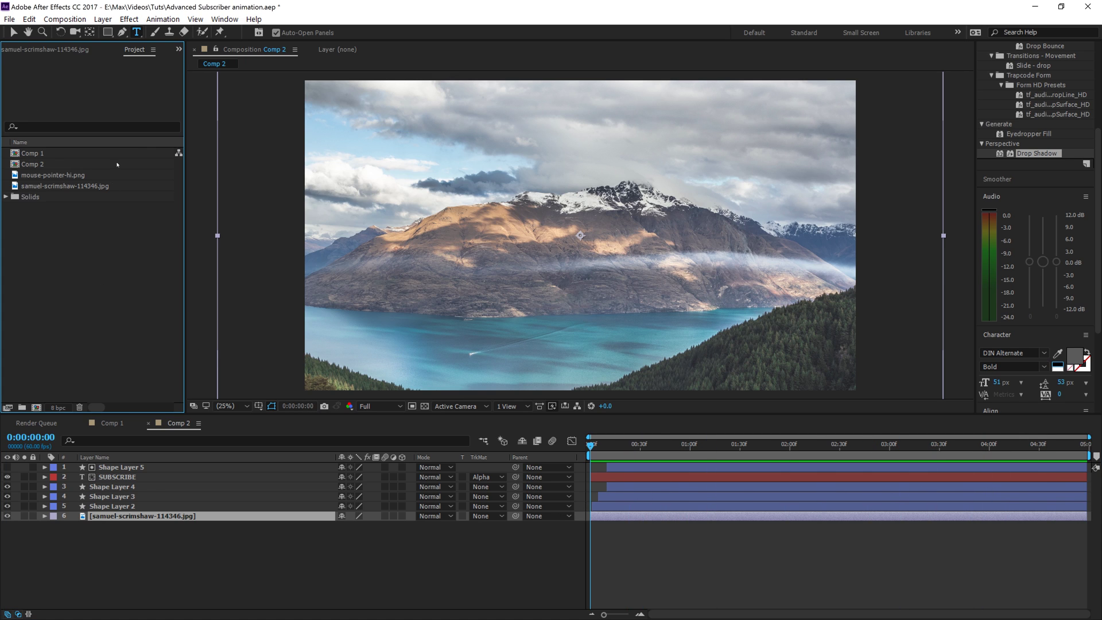
# Start a new composition sized 1920 × 1080.
pyautogui.rightClick(72, 277)
pyautogui.click(98, 276)
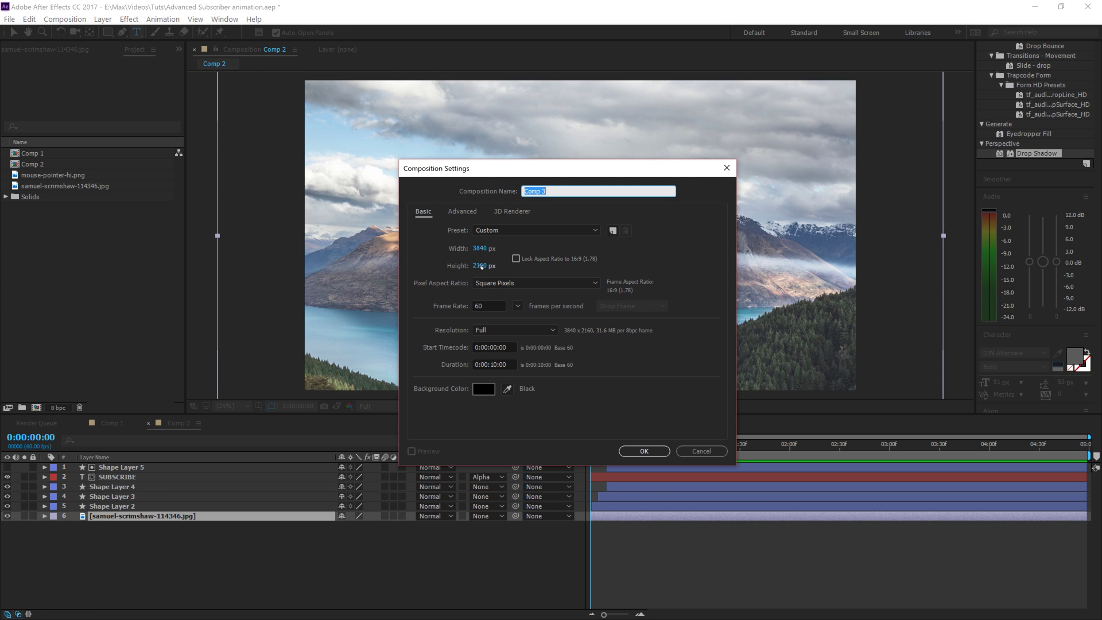
pyautogui.click(480, 248)
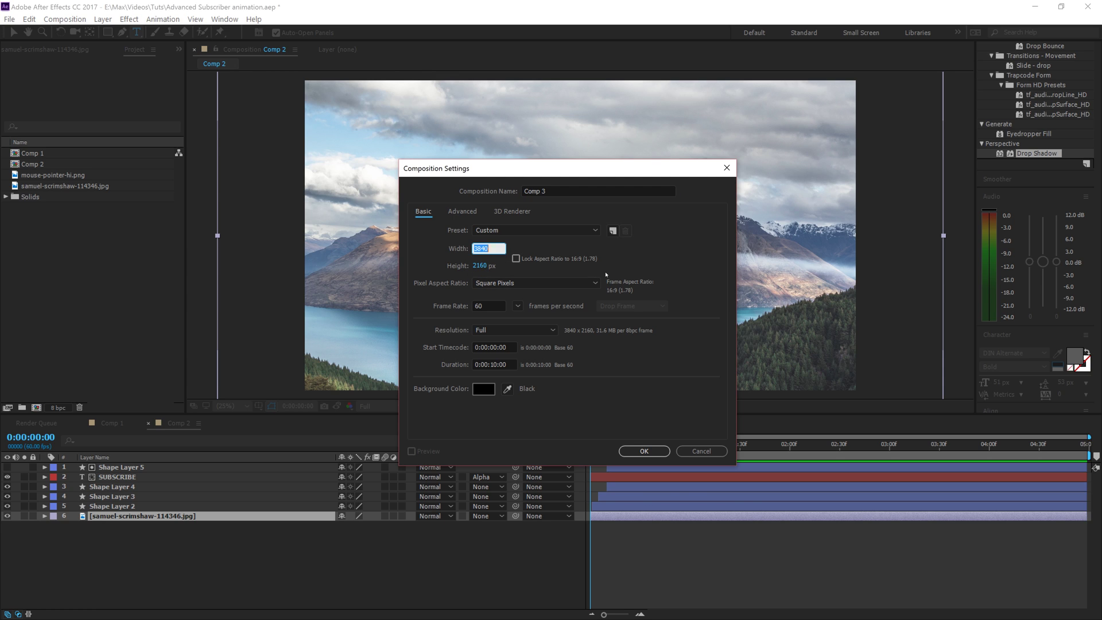
pyautogui.write('1952')
pyautogui.press('BackSpace')
pyautogui.press('BackSpace')
pyautogui.press('BackSpace')
pyautogui.press('BackSpace')
pyautogui.write('1922')
pyautogui.press('BackSpace')
pyautogui.write('0')
pyautogui.press('Tab')
pyautogui.write('q108')
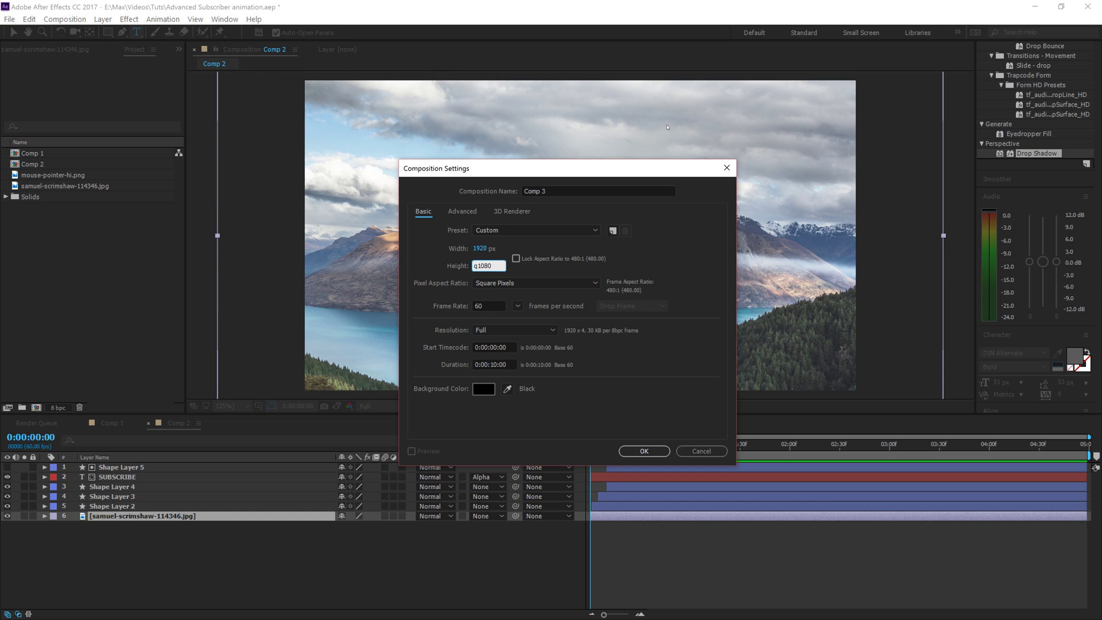
pyautogui.press('BackSpace')
pyautogui.press('BackSpace')
pyautogui.press('BackSpace')
pyautogui.press('BackSpace')
pyautogui.write('1080')
# Give the composition 60 fps and a 0:00:05:00 duration, and create it.
pyautogui.click(517, 305)
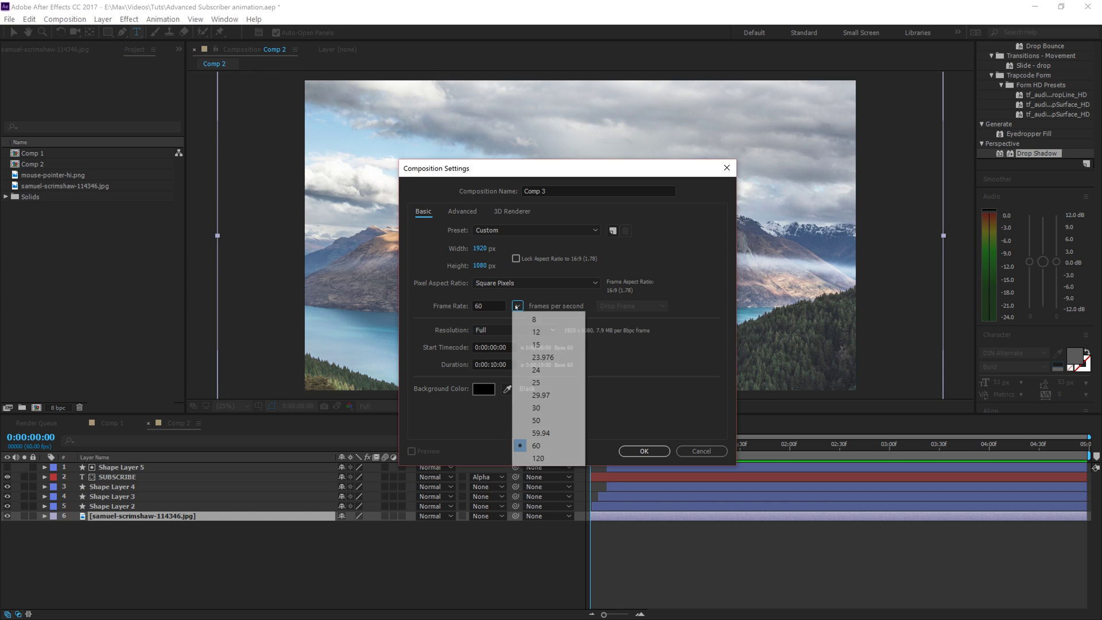
pyautogui.click(557, 445)
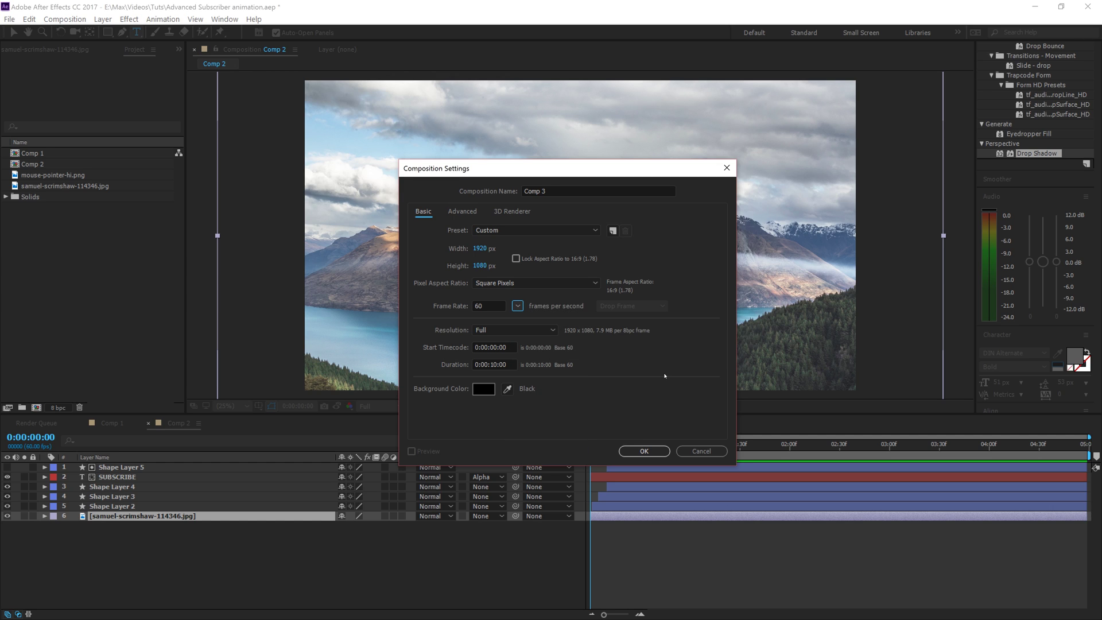
pyautogui.click(497, 365)
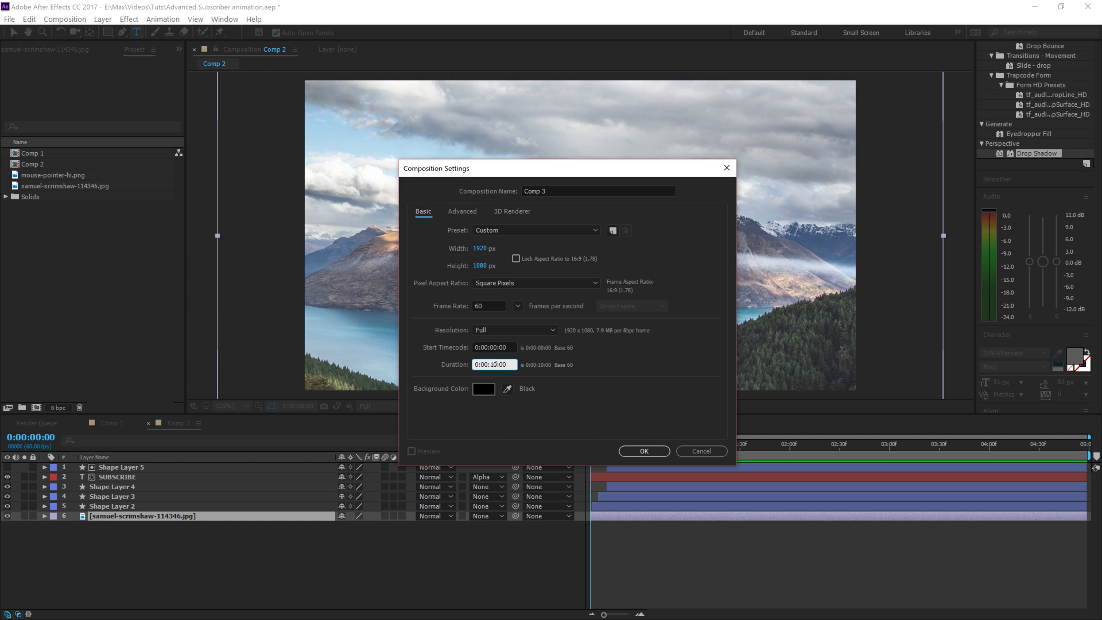
pyautogui.doubleClick(493, 364)
pyautogui.write('05')
pyautogui.click(665, 368)
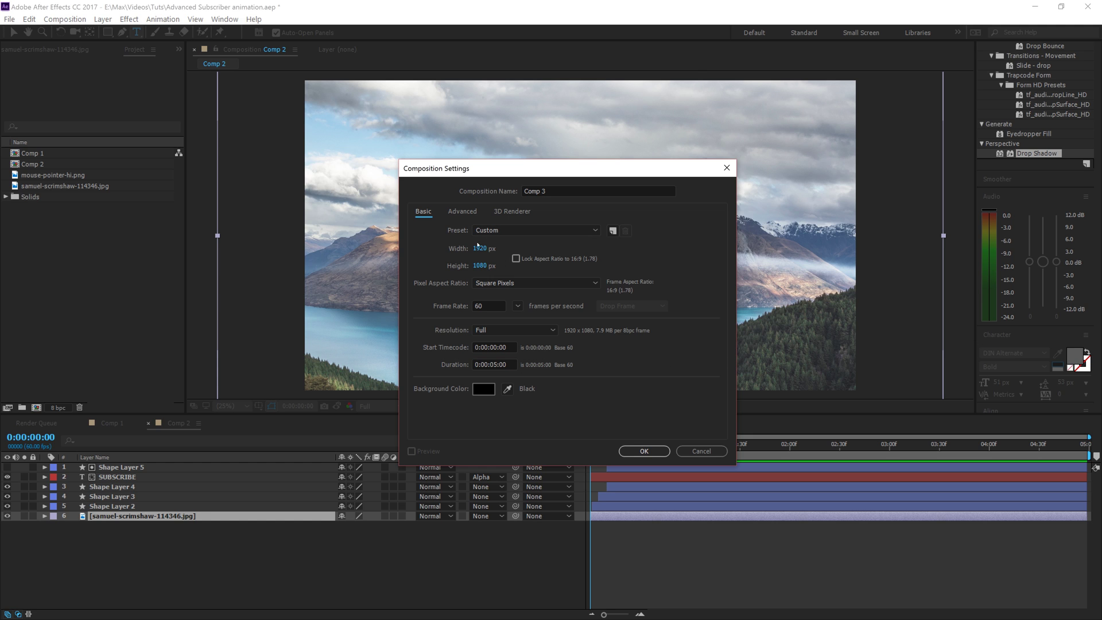
pyautogui.click(644, 451)
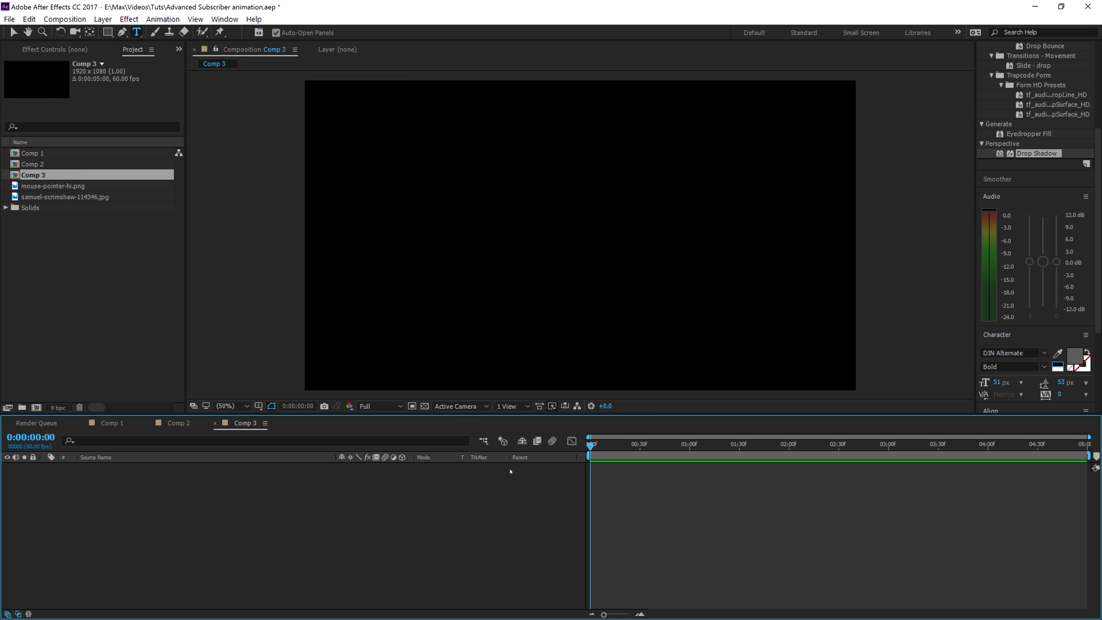
# Select the Rectangle tool and turn on the Title/Action Safe guides in the viewer.
pyautogui.press('v')
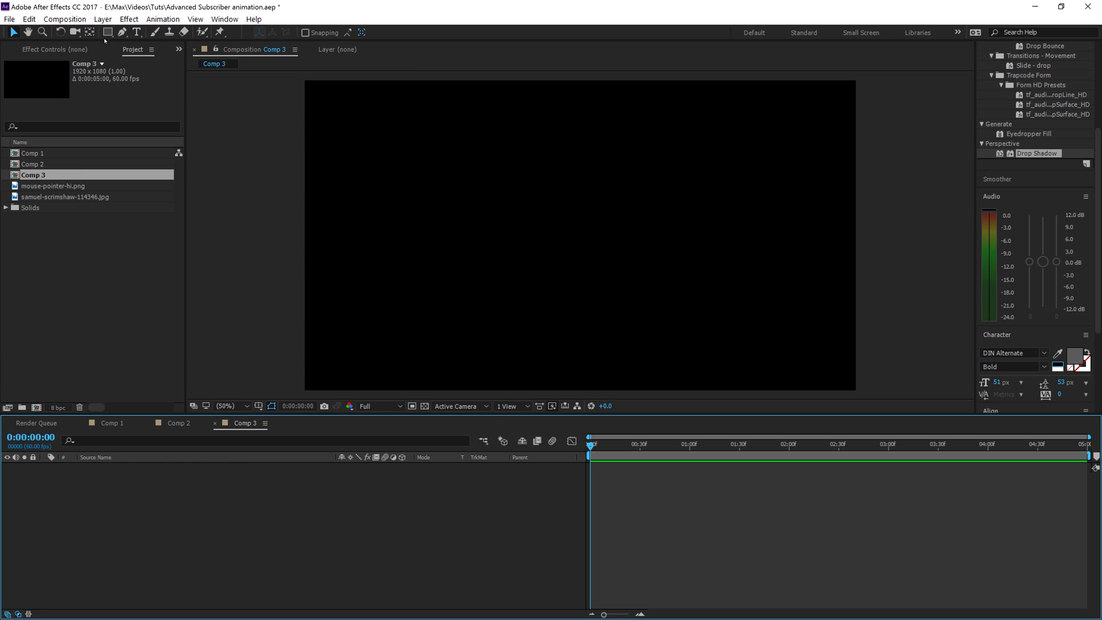
pyautogui.click(107, 32)
pyautogui.click(157, 56)
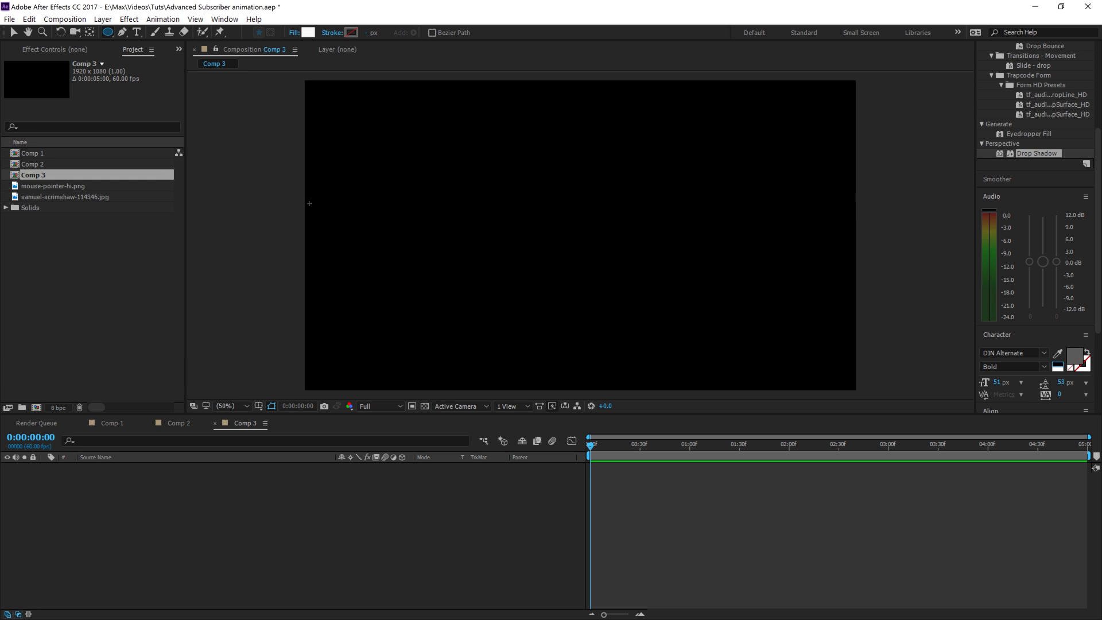
pyautogui.click(107, 32)
pyautogui.click(157, 70)
pyautogui.click(109, 33)
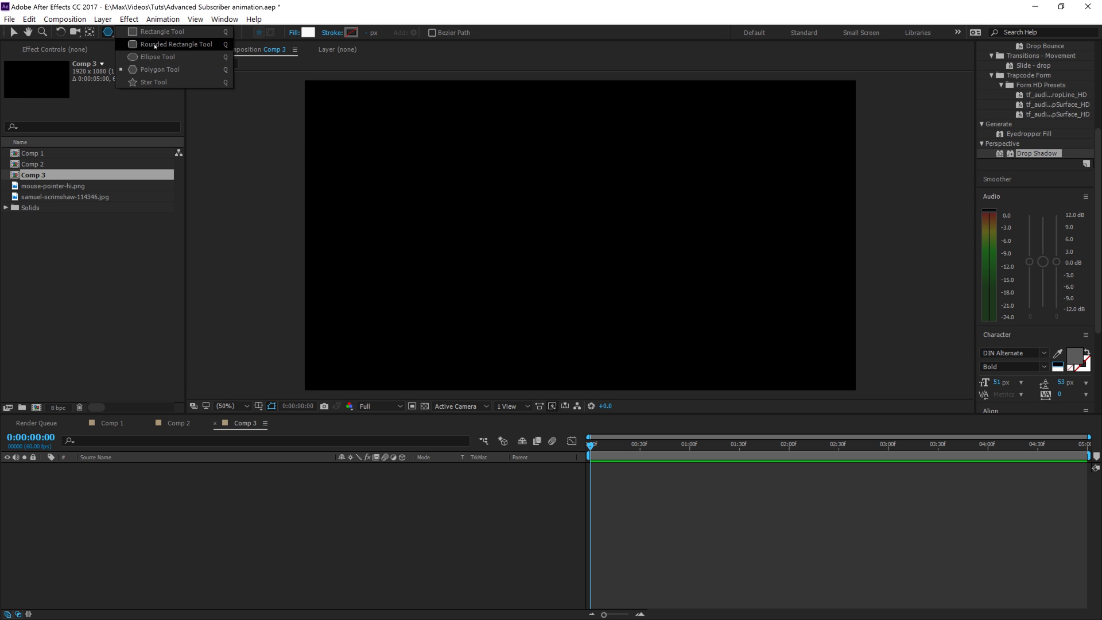
pyautogui.click(155, 45)
pyautogui.click(259, 406)
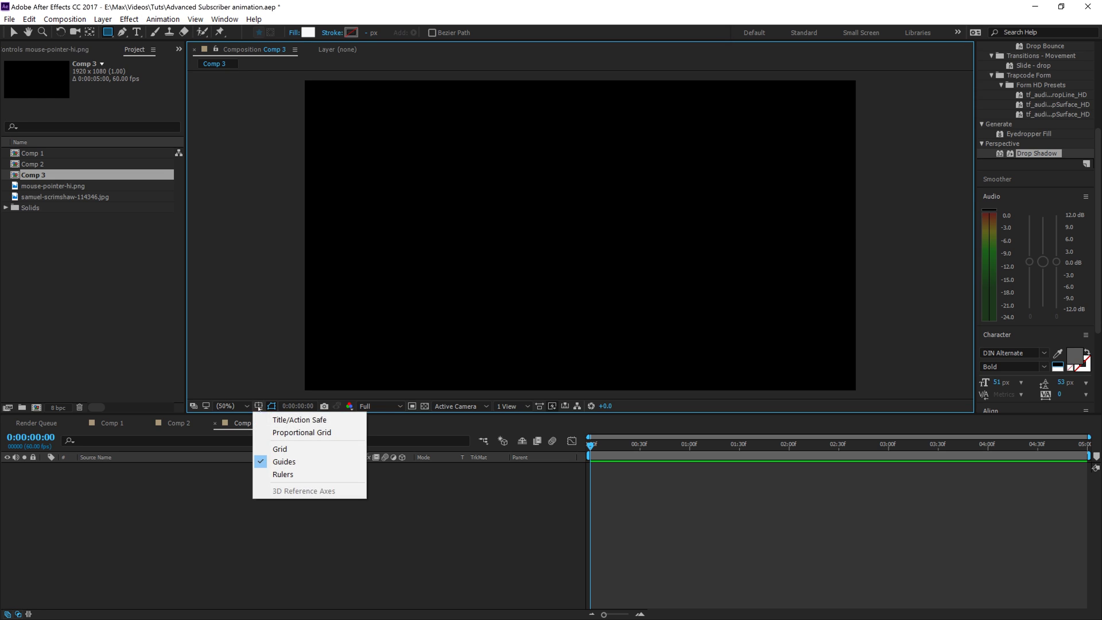
pyautogui.click(289, 421)
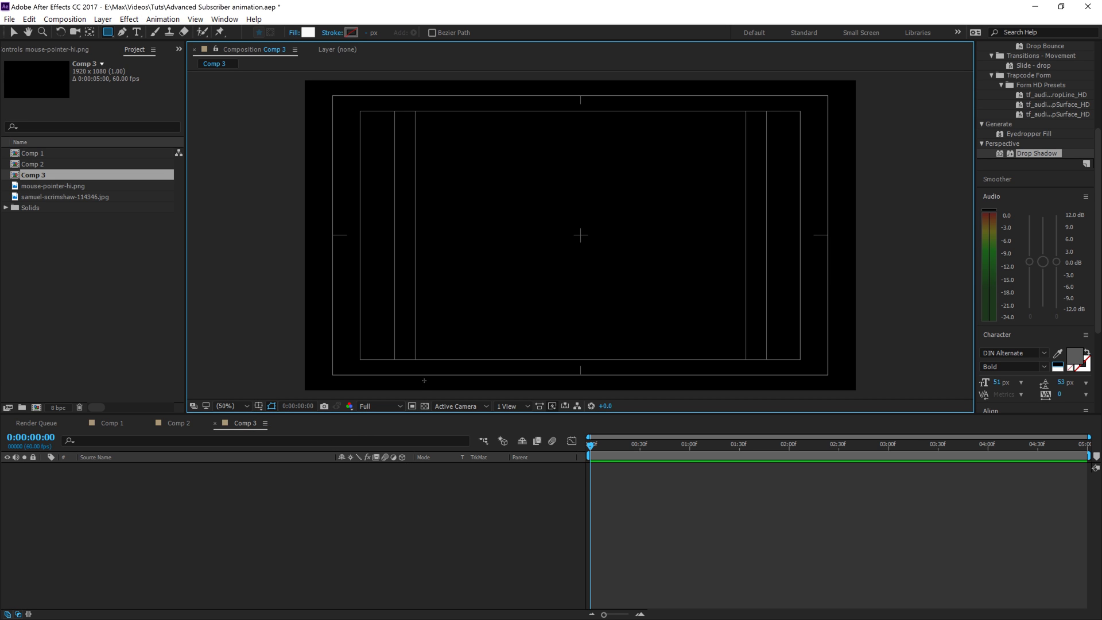
# Draw a white rectangle in the lower-left safe area and set its anchor point on its left edge.
pyautogui.moveTo(336, 346); pyautogui.dragTo(473, 373)
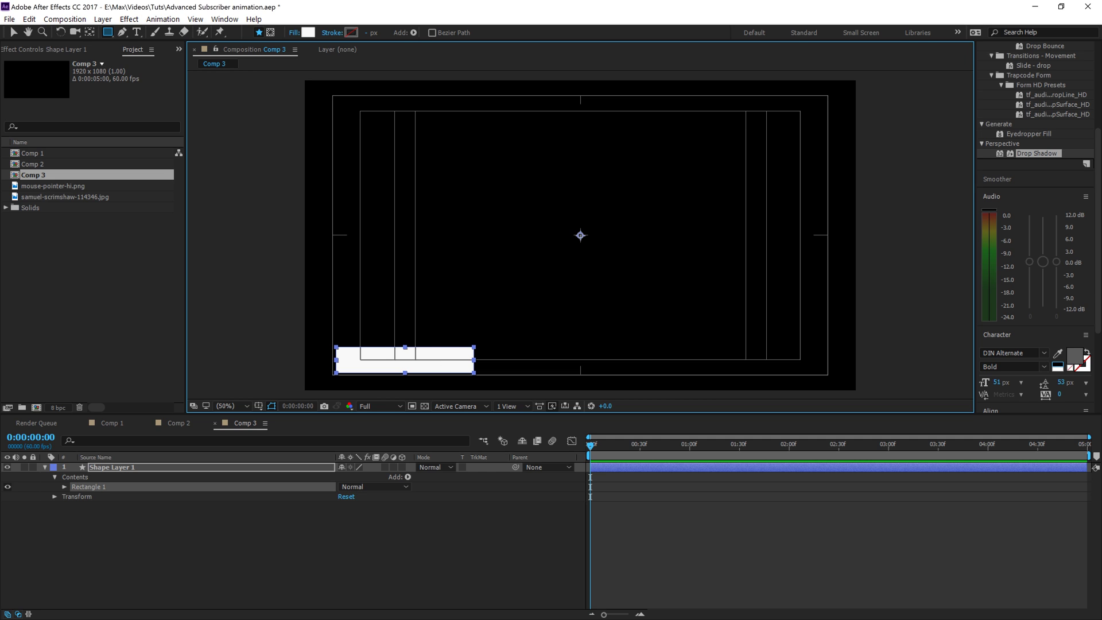
pyautogui.click(90, 32)
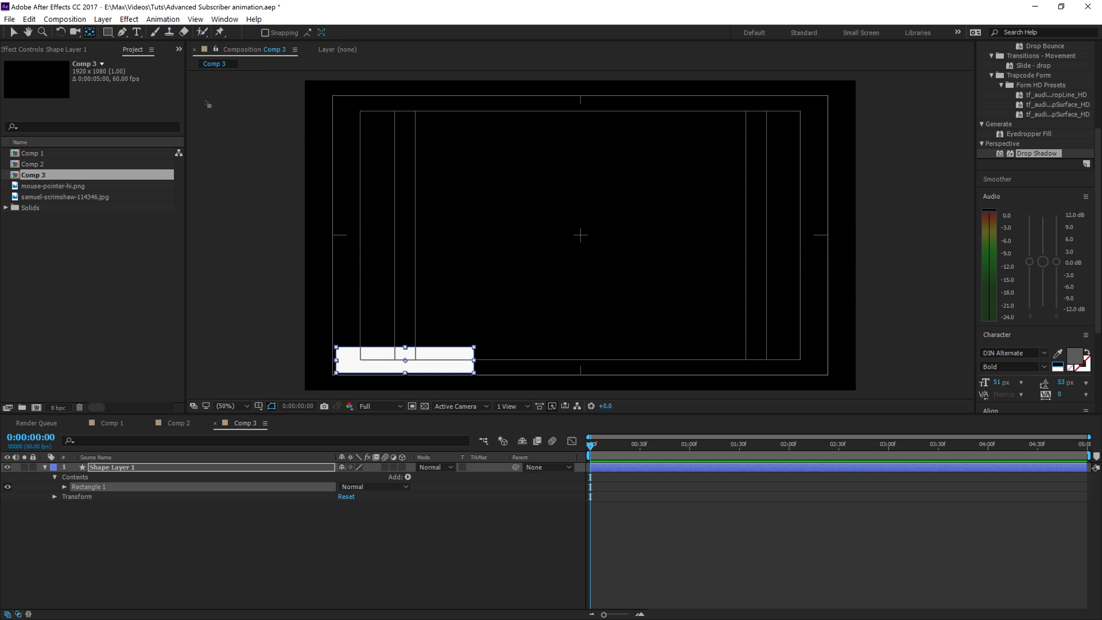
pyautogui.click(115, 466)
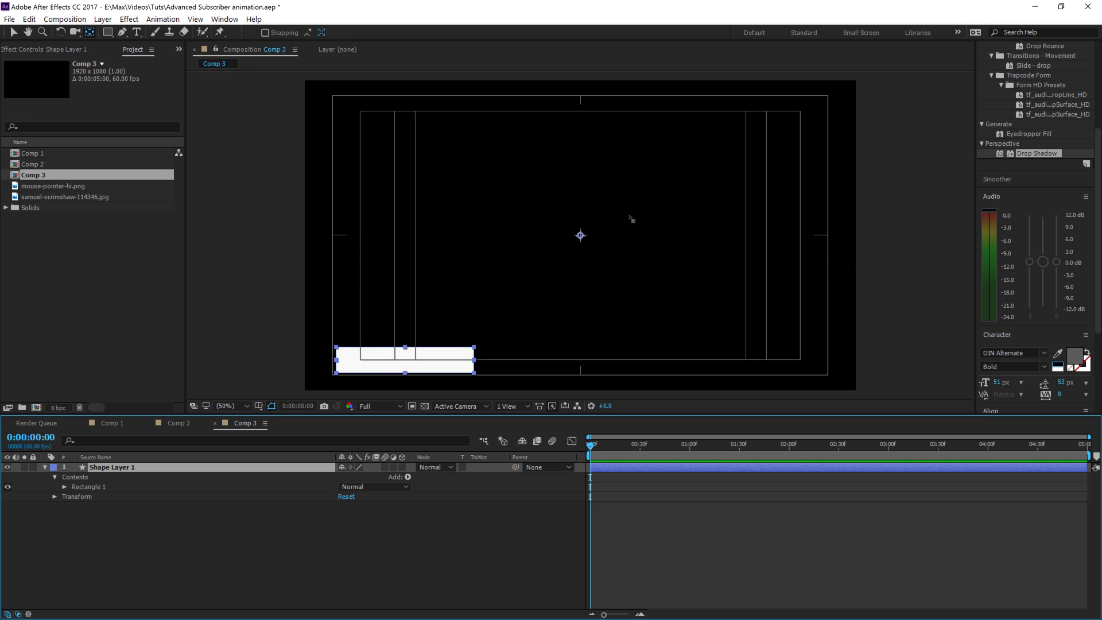
pyautogui.click(578, 243)
pyautogui.moveTo(578, 242); pyautogui.dragTo(339, 362)
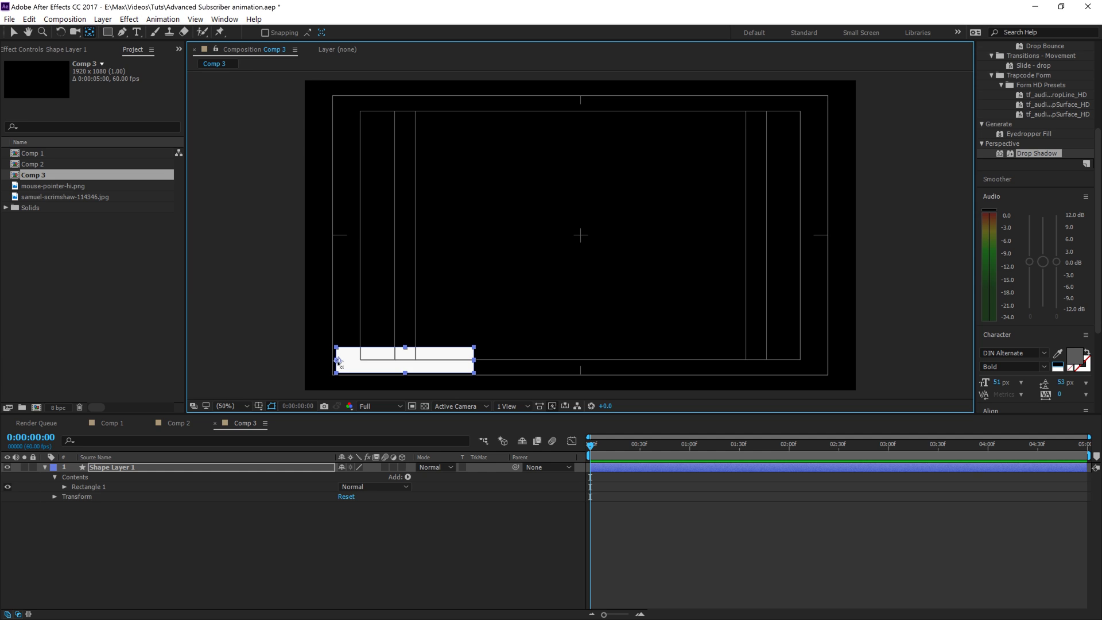
pyautogui.moveTo(339, 360); pyautogui.dragTo(337, 360)
pyautogui.moveTo(338, 362)
pyautogui.mouseDown()
pyautogui.moveTo(357, 359)
pyautogui.moveTo(337, 362)
pyautogui.mouseUp()
# Nudge the rectangle a few pixels left and down with the arrow keys.
pyautogui.press('v')
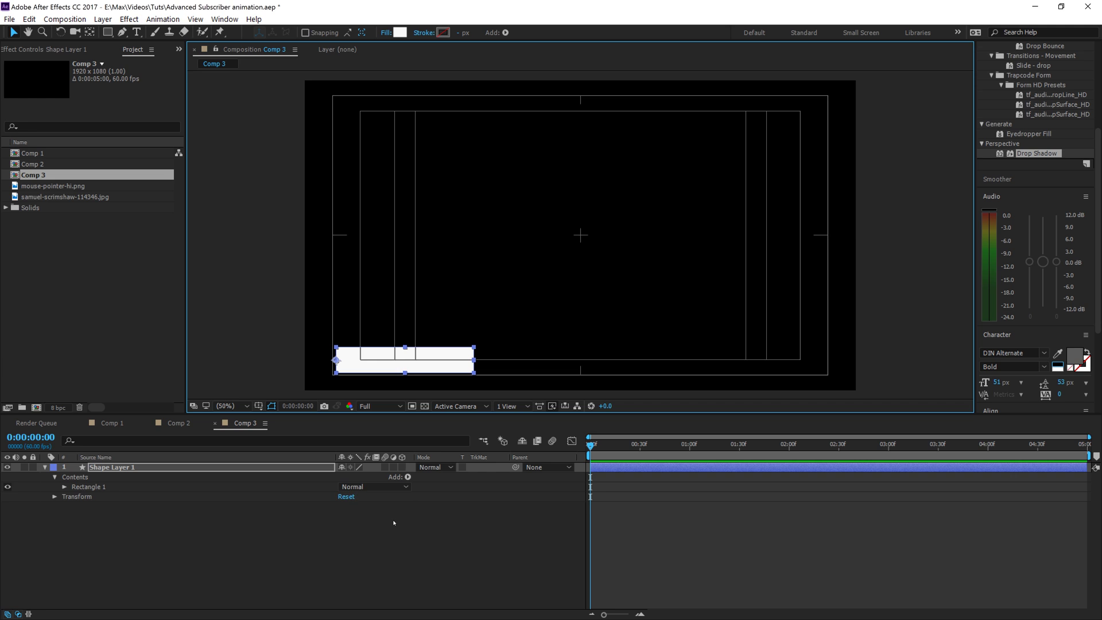
pyautogui.click(393, 523)
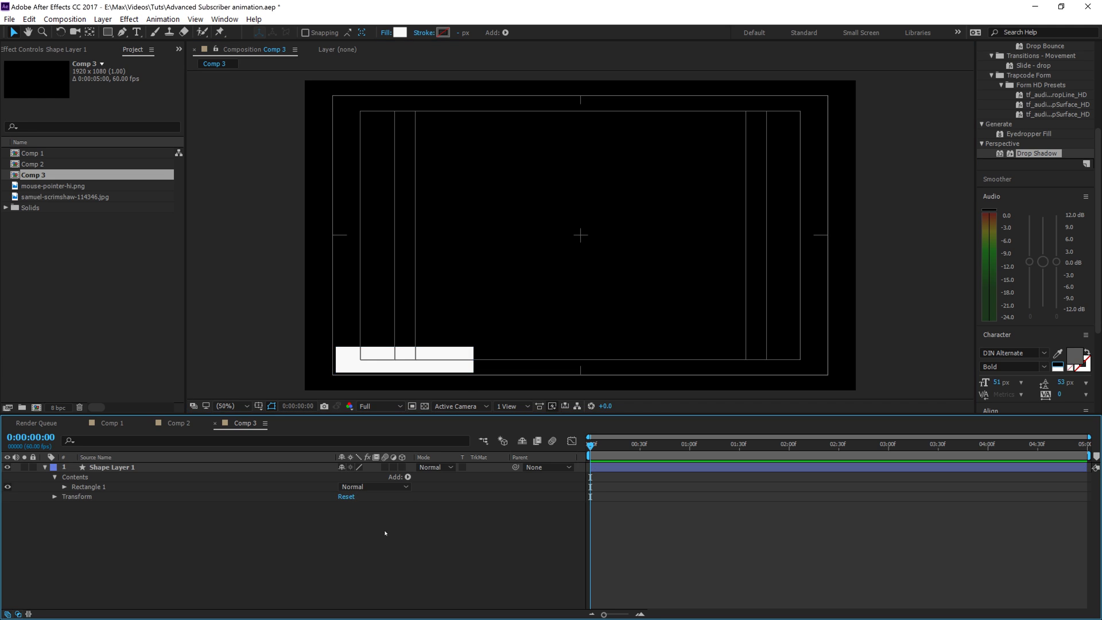
pyautogui.click(362, 369)
pyautogui.press('Left')
pyautogui.press('Left')
pyautogui.press('Left')
pyautogui.press('Left')
pyautogui.press('Left')
pyautogui.press('Left')
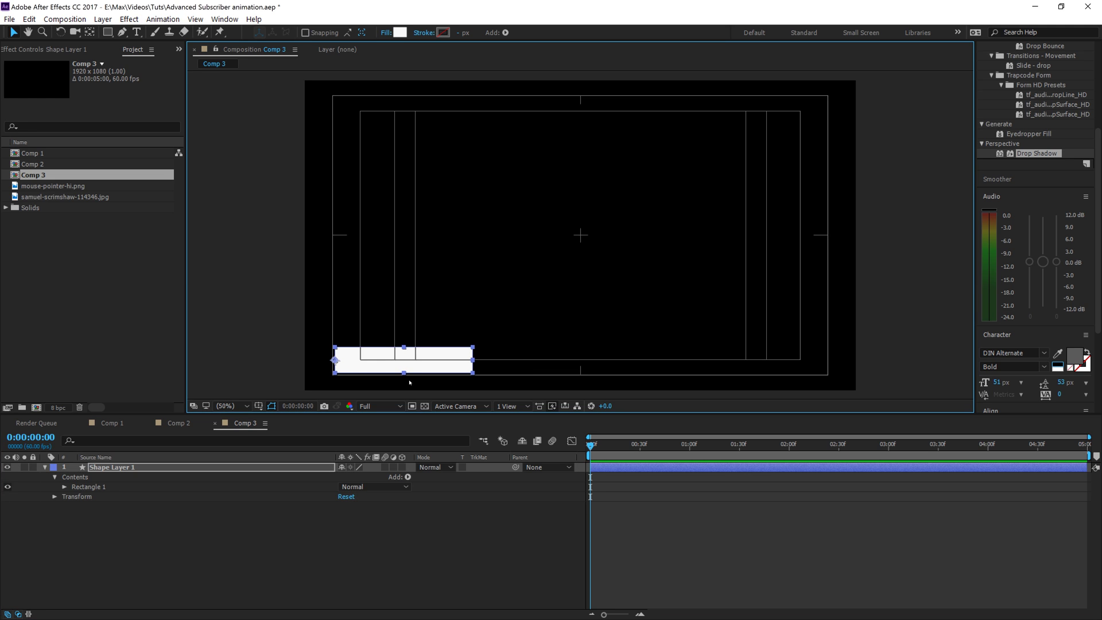
pyautogui.press('Down')
pyautogui.press('Down')
pyautogui.press('Down')
pyautogui.press('Down')
pyautogui.press('Left')
pyautogui.press('Left')
pyautogui.press('Left')
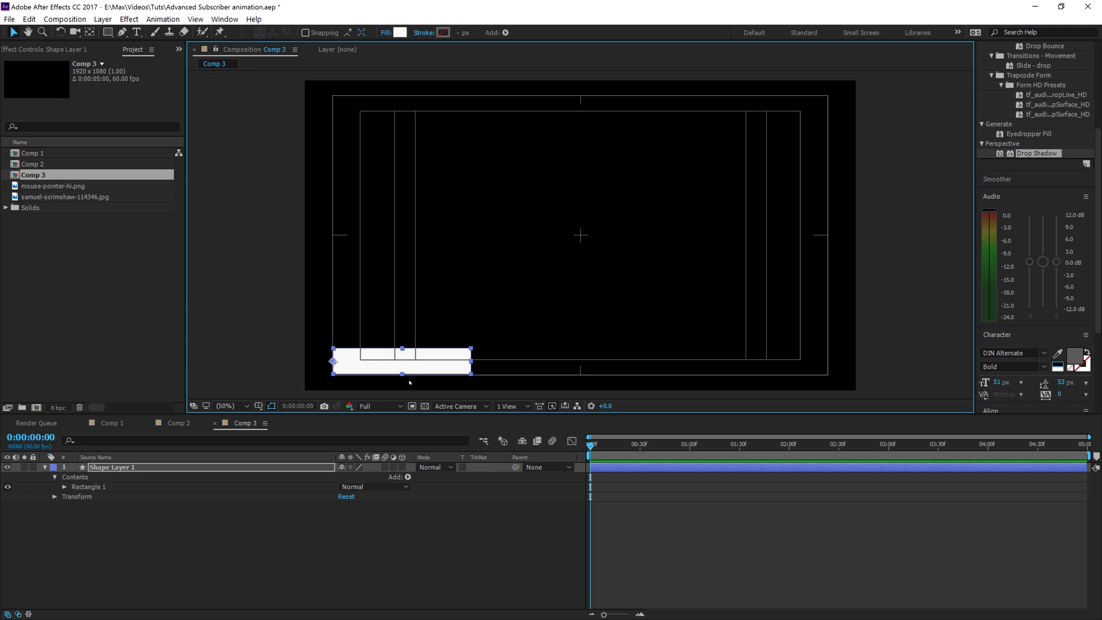
pyautogui.click(475, 536)
pyautogui.click(403, 366)
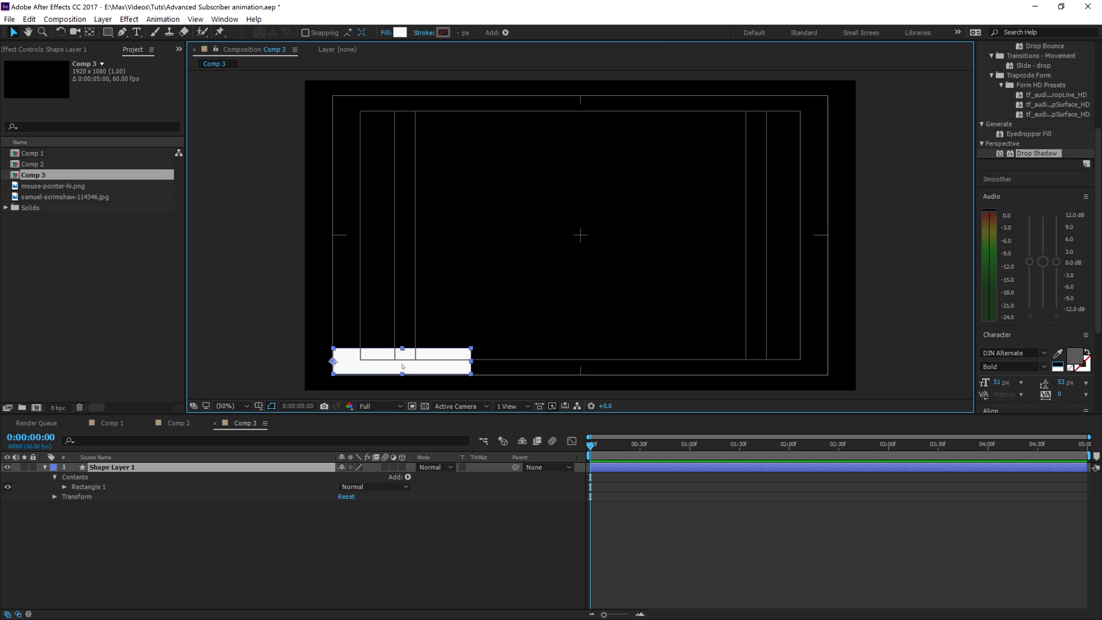
pyautogui.press('Down')
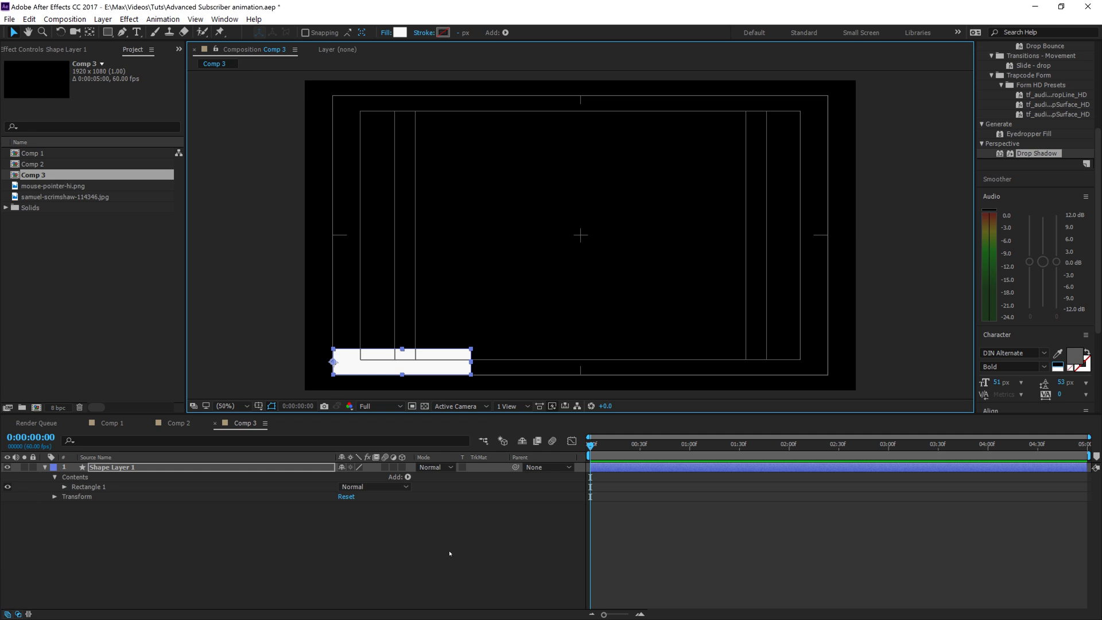
pyautogui.click(450, 554)
pyautogui.click(425, 368)
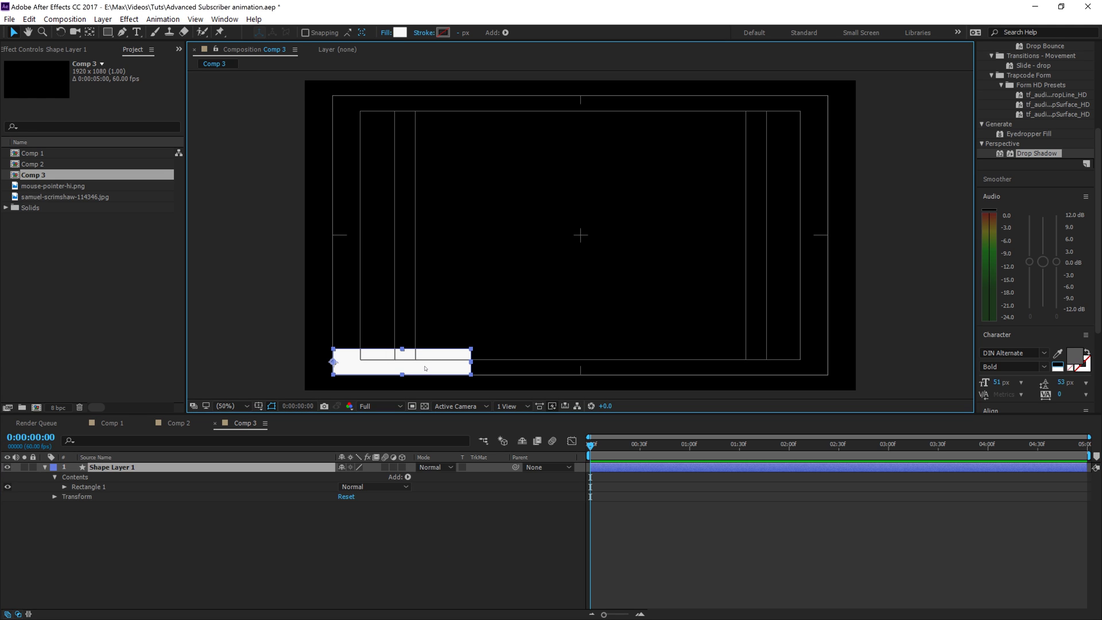
pyautogui.click(531, 522)
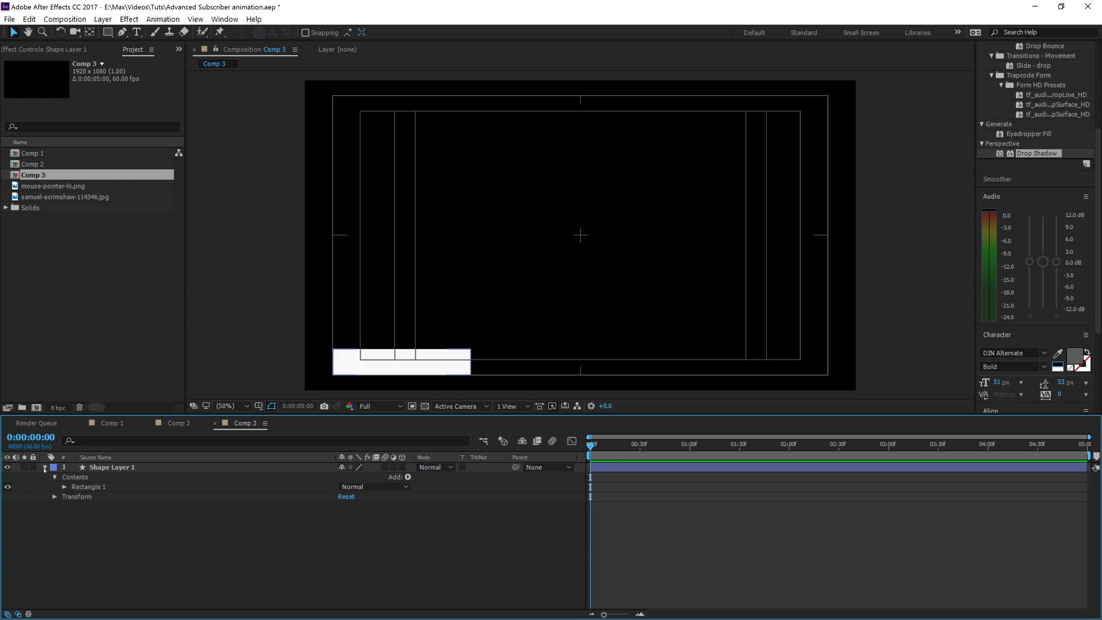
# Collapse Shape Layer 1's properties and select the layer for fill editing.
pyautogui.click(45, 468)
pyautogui.click(109, 467)
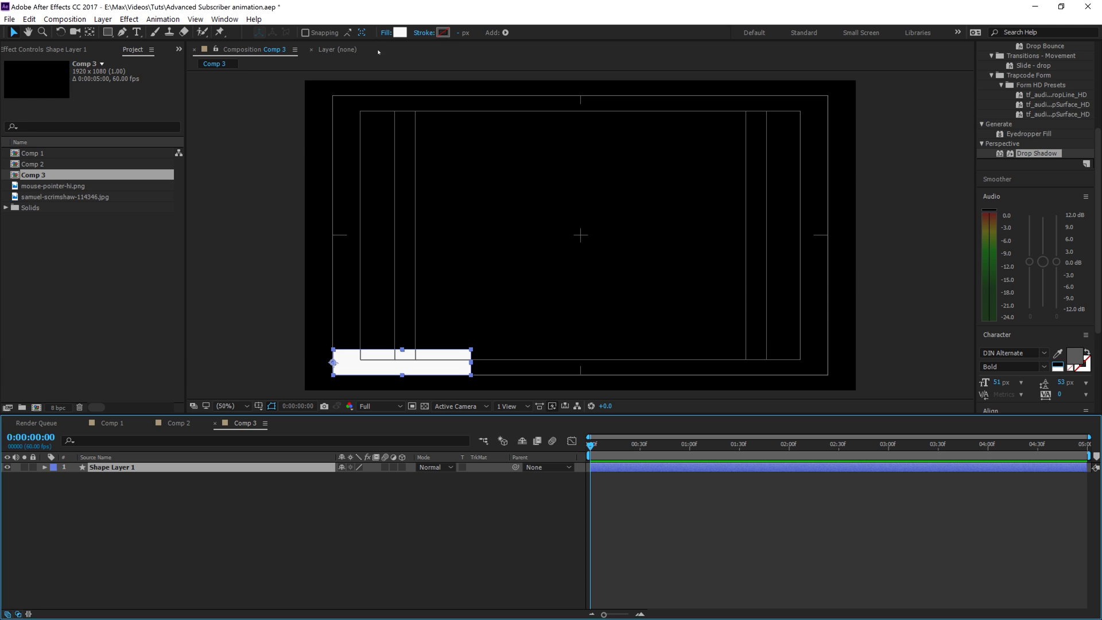
pyautogui.click(400, 32)
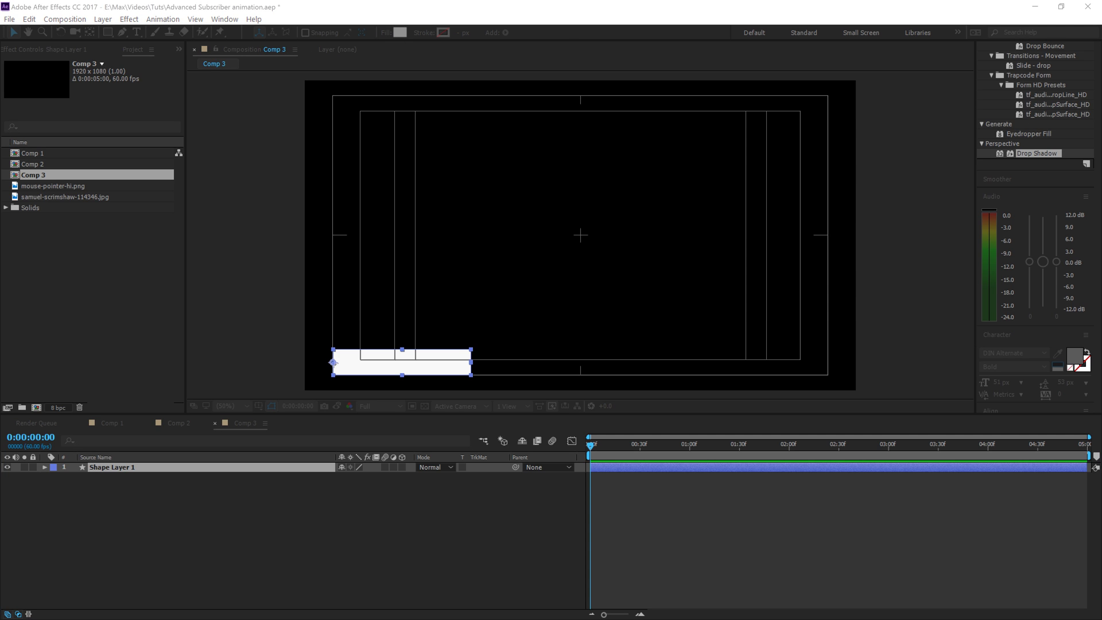
# Set the rectangle's fill to bright red #EB1111, then deselect the layer.
pyautogui.click(461, 240)
pyautogui.moveTo(471, 222)
pyautogui.mouseDown()
pyautogui.moveTo(512, 163)
pyautogui.moveTo(494, 180)
pyautogui.moveTo(475, 178)
pyautogui.moveTo(500, 175)
pyautogui.mouseUp()
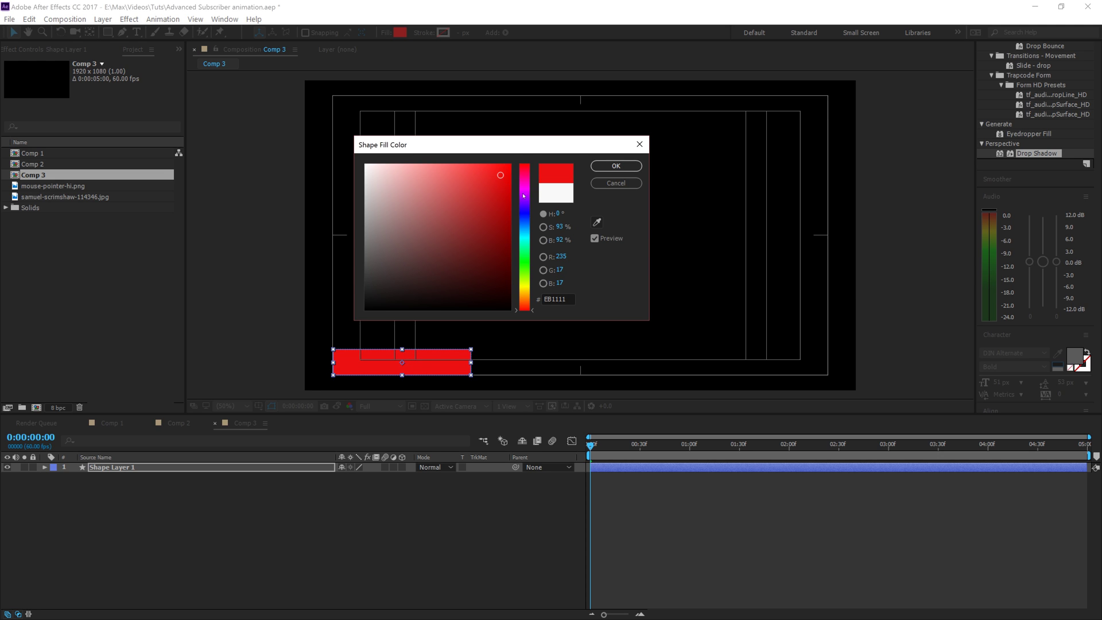
pyautogui.click(616, 166)
pyautogui.click(424, 538)
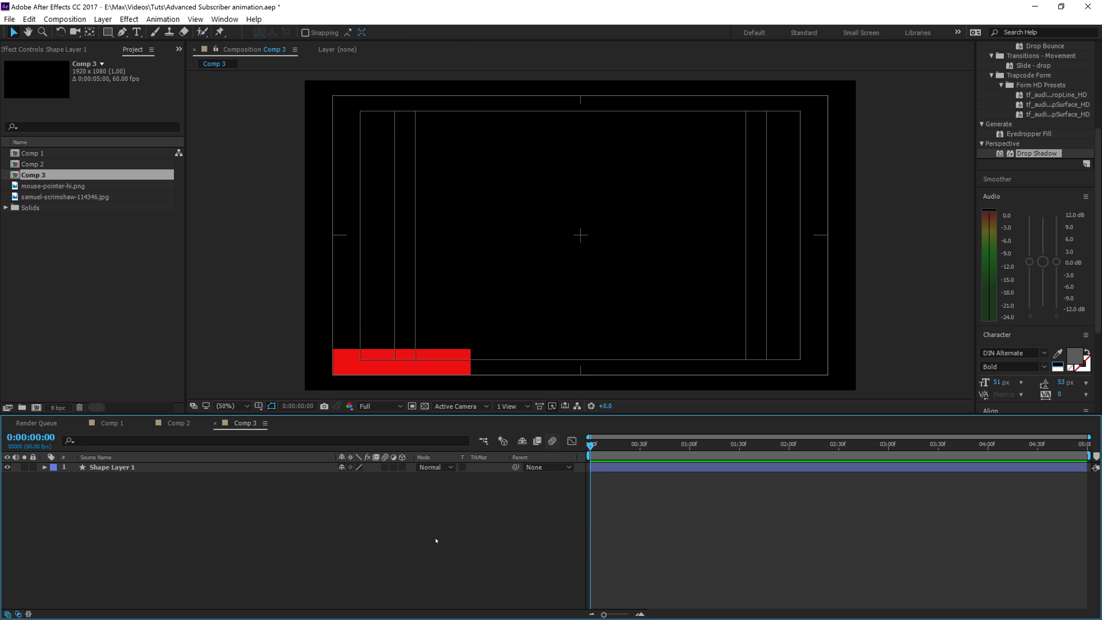
# Type SUBSCRIBE near the comp centre, fix the typo, and select the text.
pyautogui.click(137, 31)
pyautogui.click(473, 303)
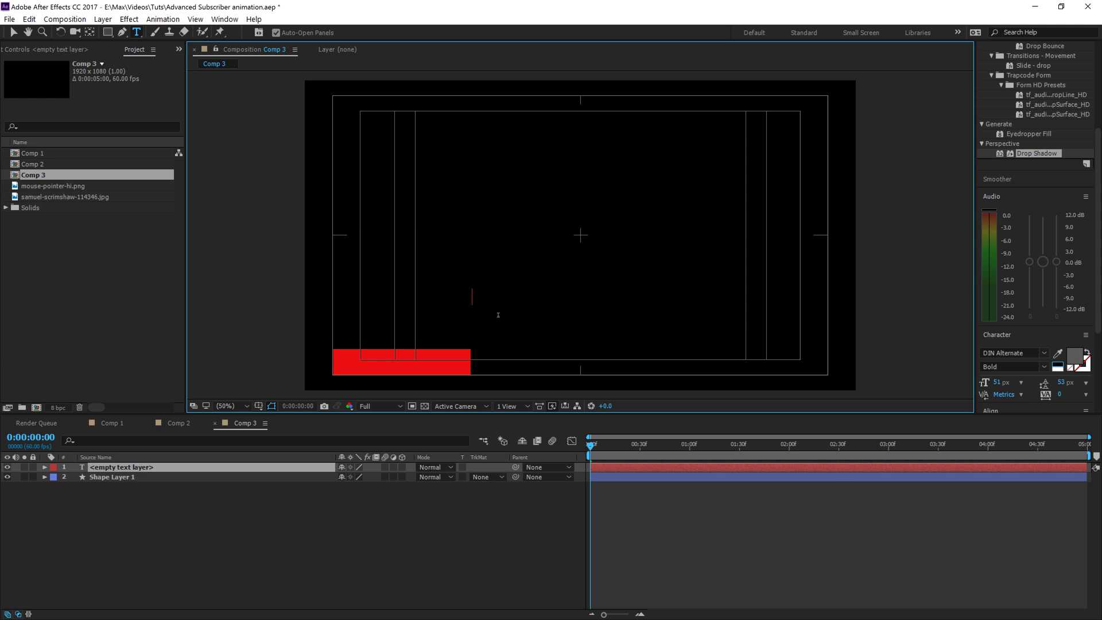
pyautogui.write('SUBSCRTIBE')
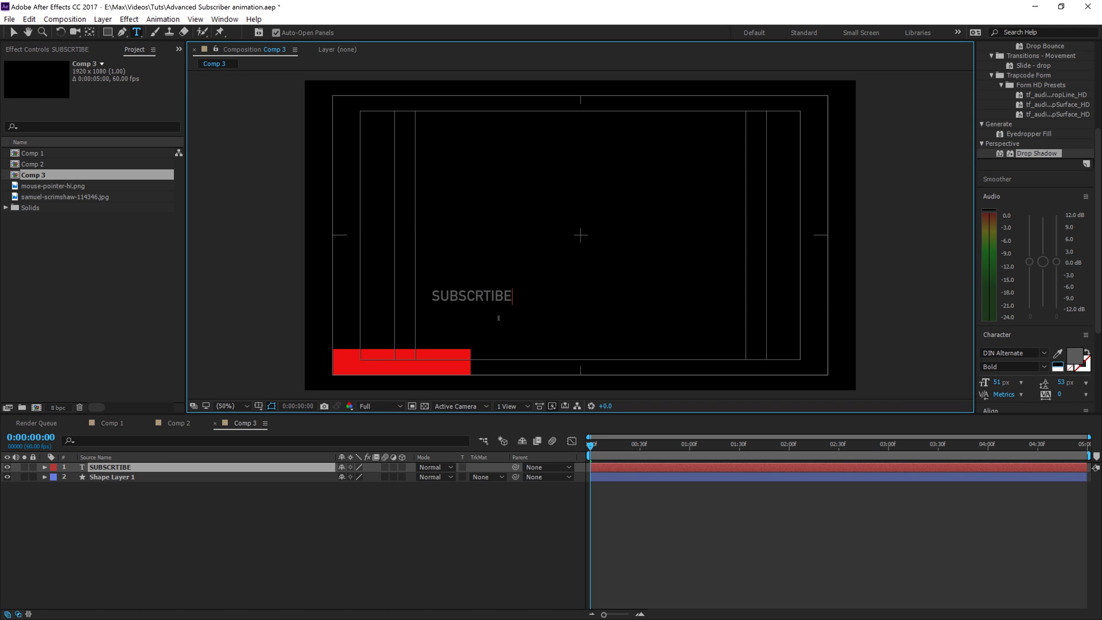
pyautogui.press('BackSpace')
pyautogui.press('BackSpace')
pyautogui.press('BackSpace')
pyautogui.press('BackSpace')
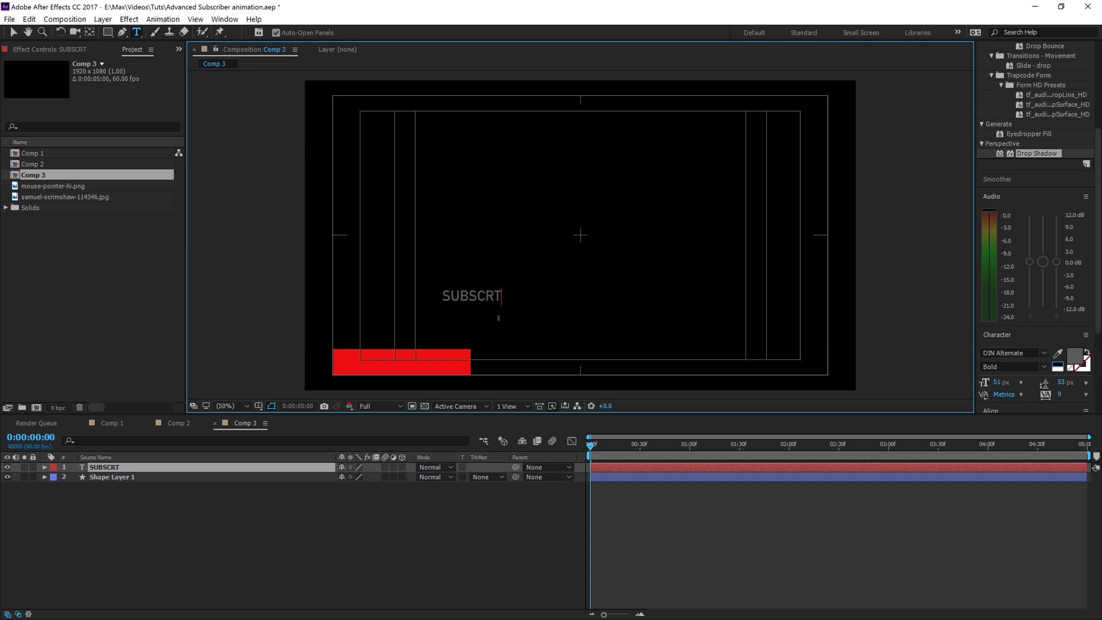
pyautogui.write('IBE')
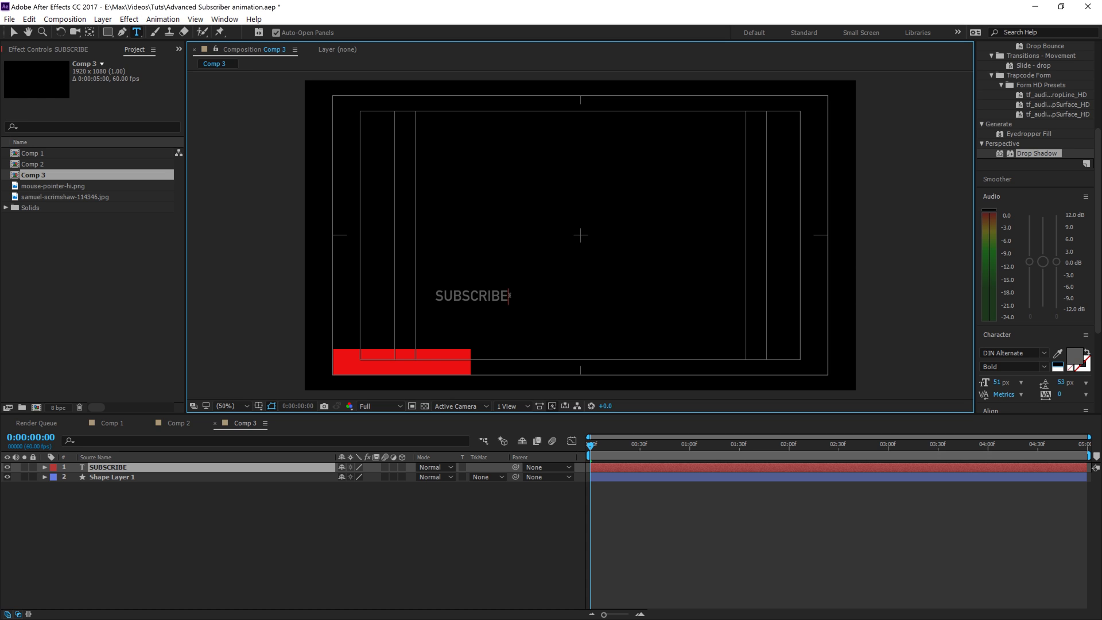
pyautogui.moveTo(509, 295); pyautogui.dragTo(424, 296)
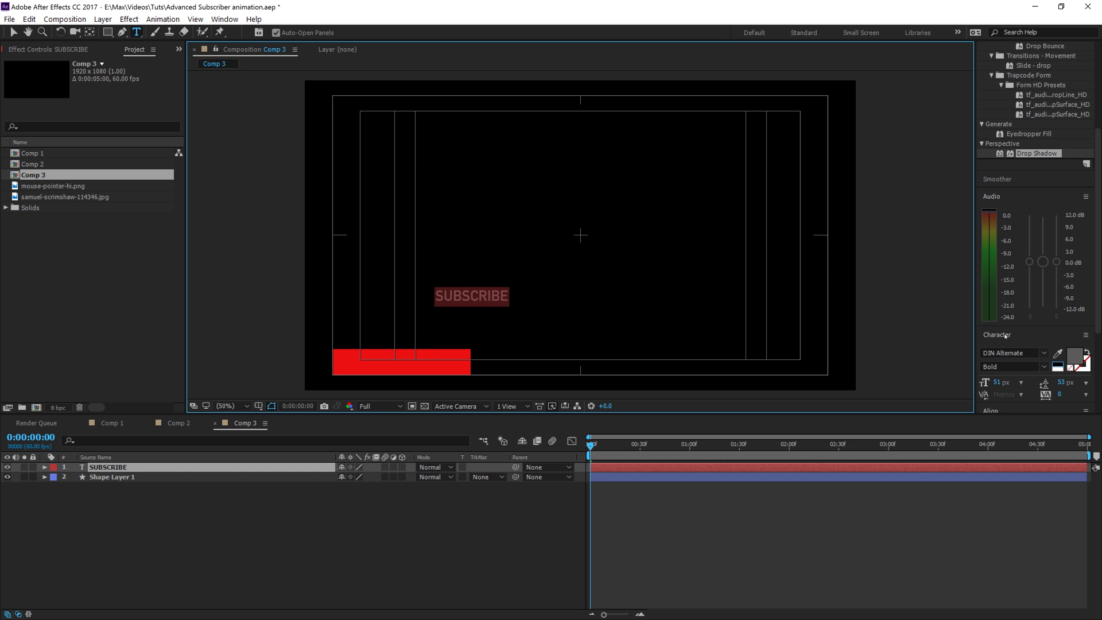
# Close the Character, Audio and Effects & Presets panels.
pyautogui.click(1085, 334)
pyautogui.click(1067, 339)
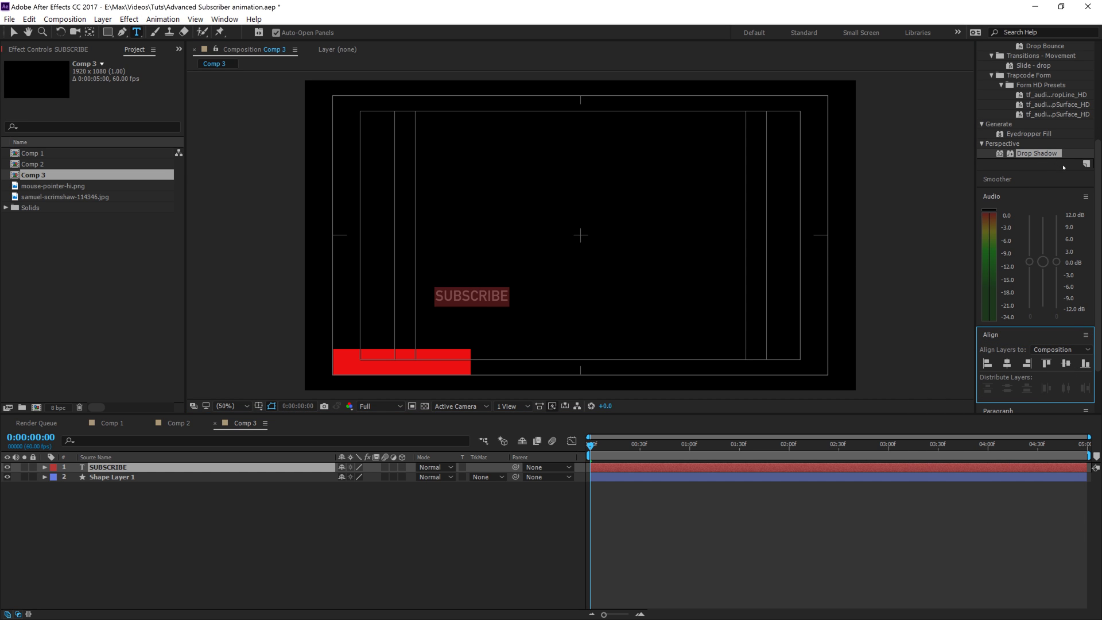
pyautogui.click(1085, 198)
pyautogui.click(1067, 200)
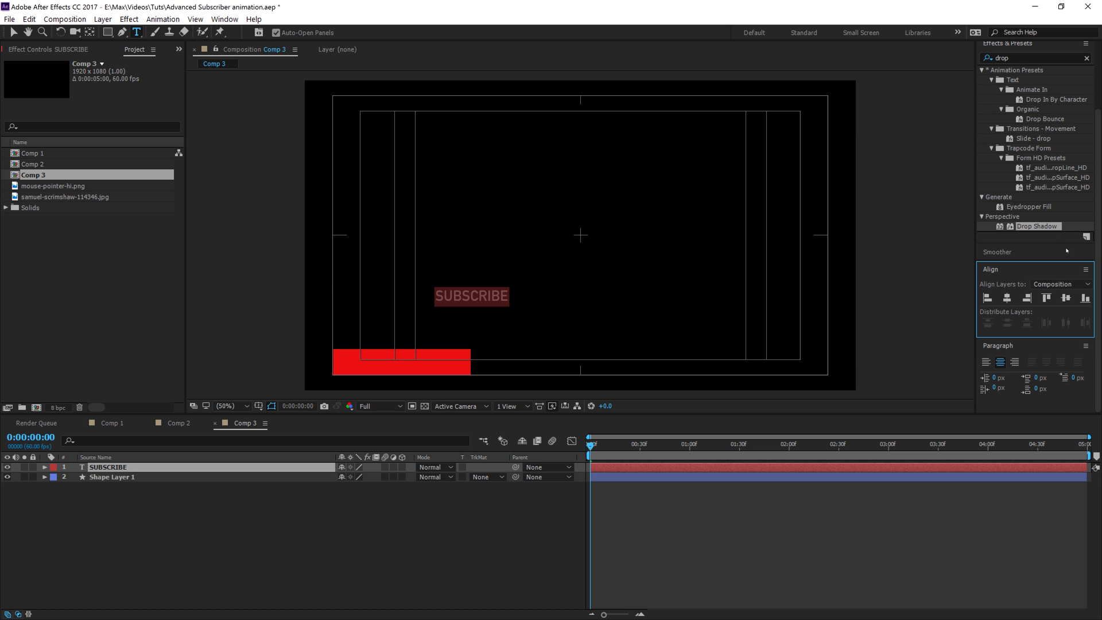
pyautogui.click(1085, 43)
pyautogui.click(1067, 47)
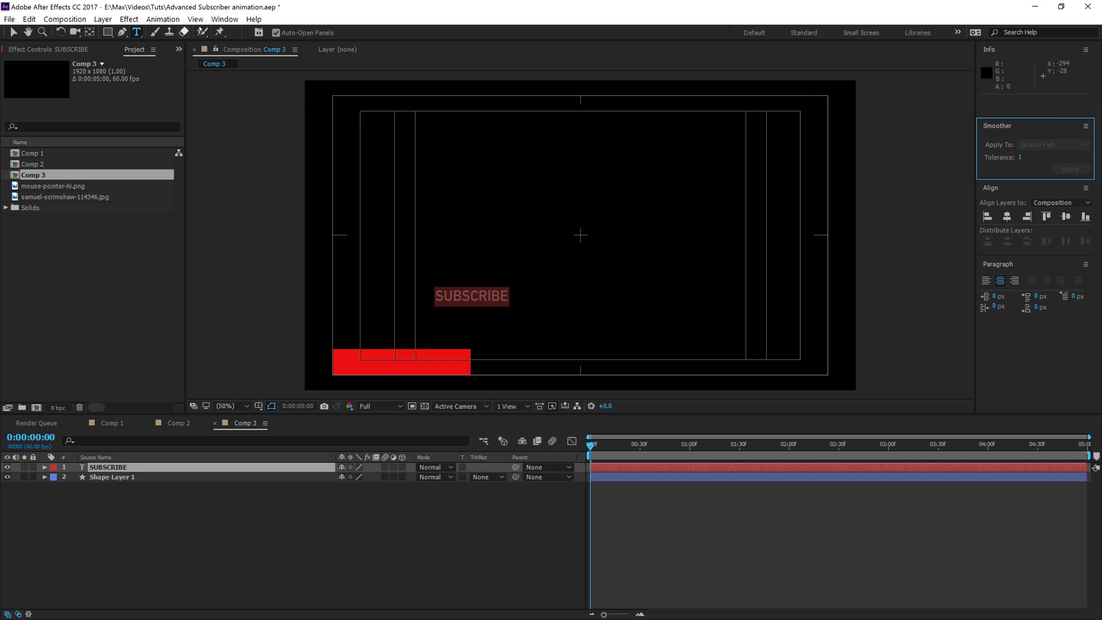
# Reopen the Character panel from the Window menu and dock it below Paragraph.
pyautogui.click(221, 18)
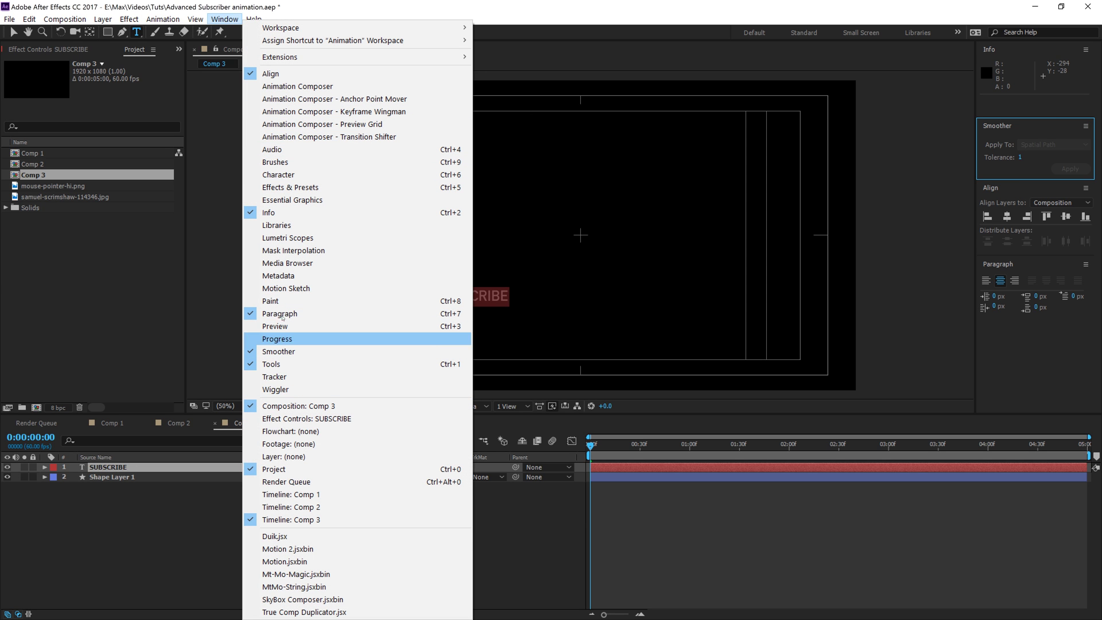
pyautogui.click(279, 174)
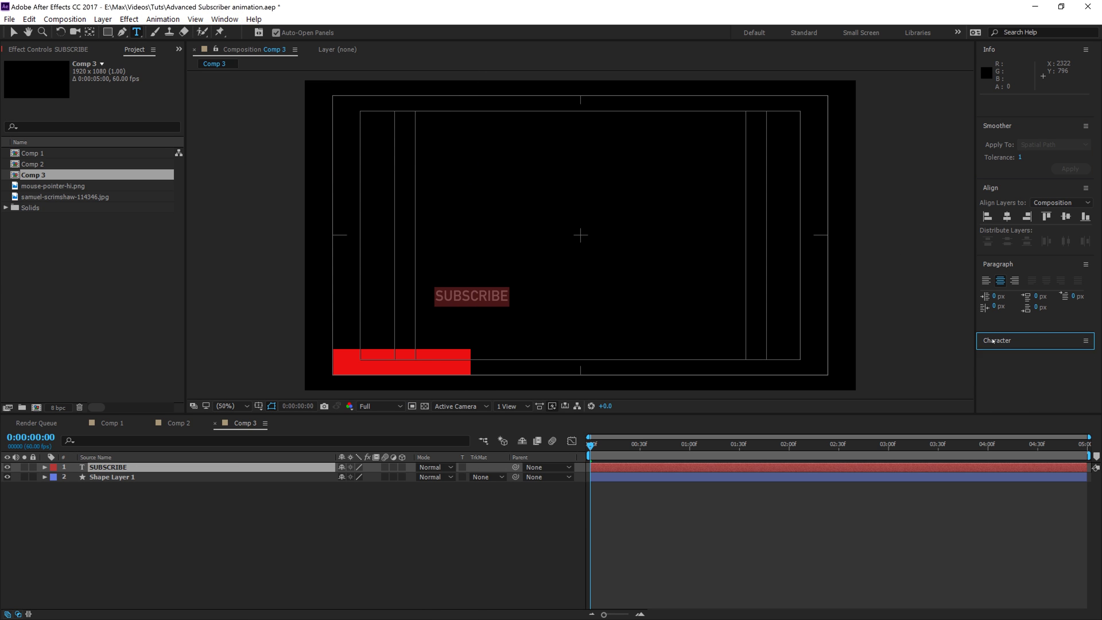
pyautogui.moveTo(1010, 340)
pyautogui.mouseDown()
pyautogui.moveTo(1031, 149)
pyautogui.moveTo(1024, 327)
pyautogui.mouseUp()
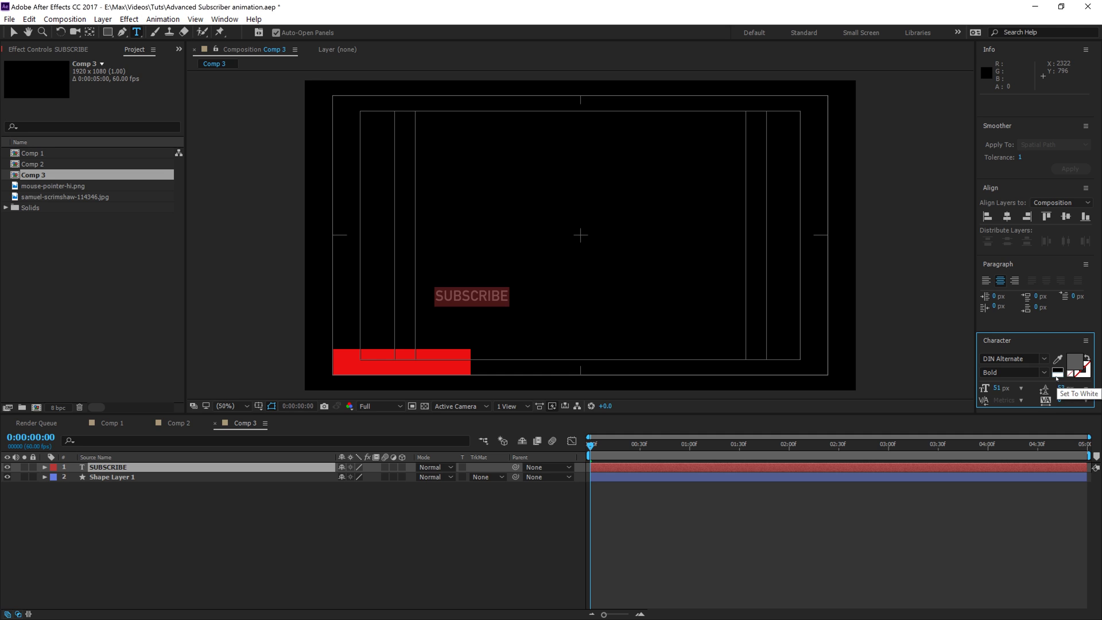
# Fill SUBSCRIBE white, change its font to Proxima Nova Bold, and apply Center Text alignment.
pyautogui.click(1056, 374)
pyautogui.click(1004, 358)
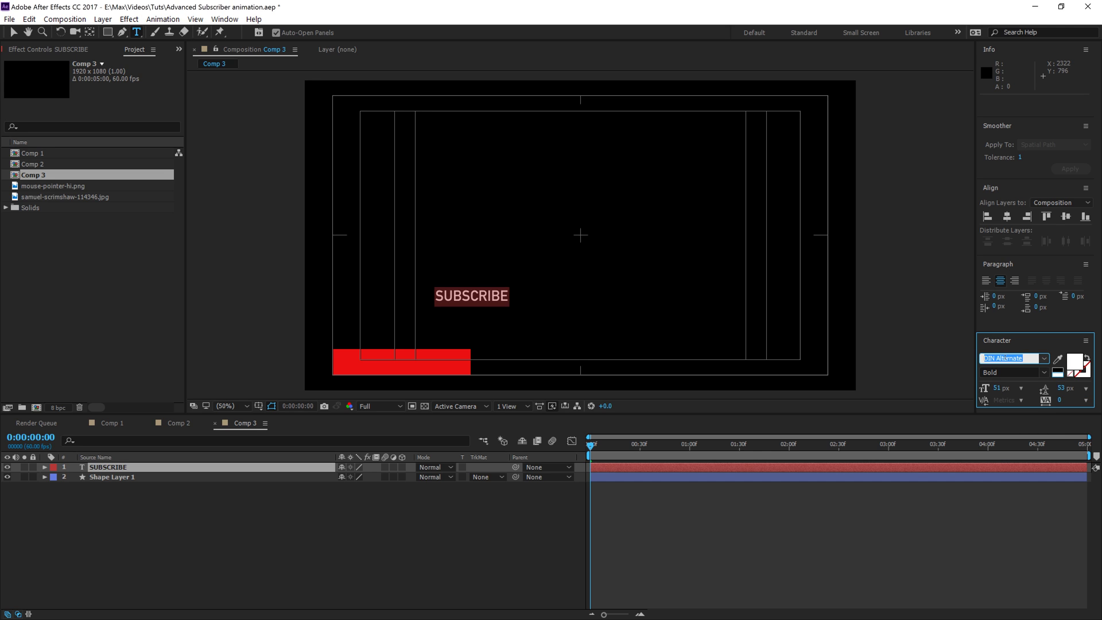
pyautogui.write('Proxima Nova')
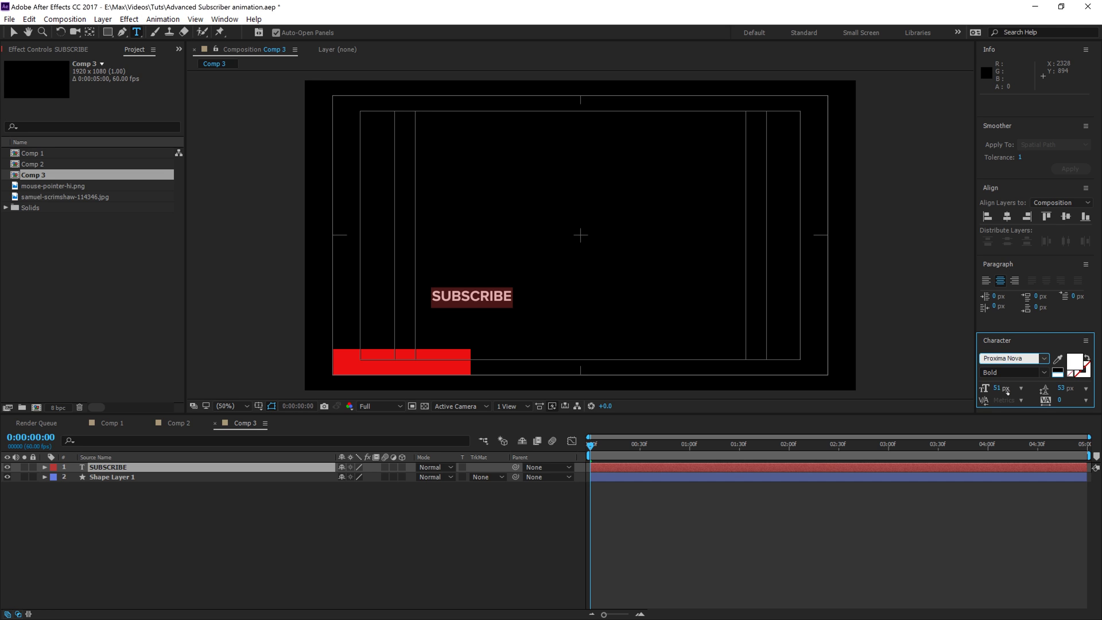
pyautogui.click(14, 33)
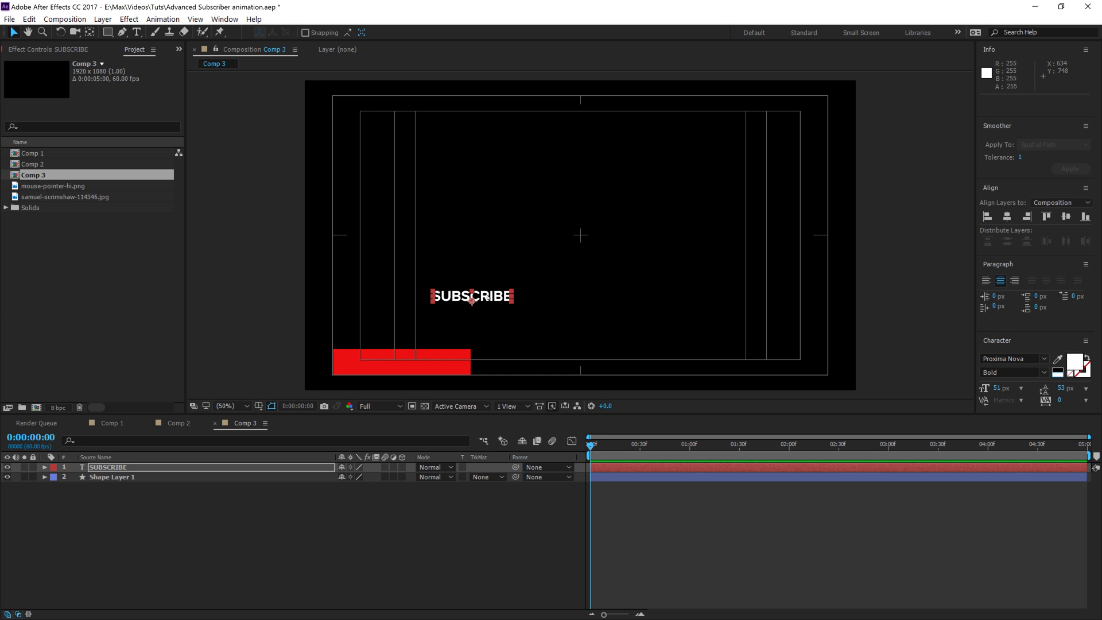
pyautogui.click(987, 280)
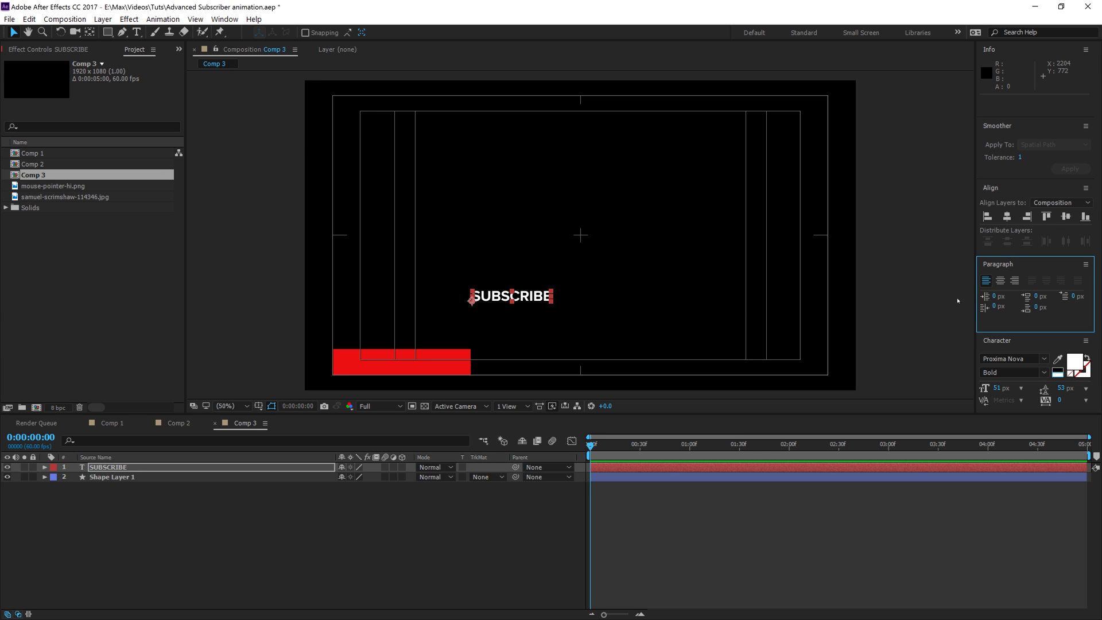
pyautogui.click(999, 280)
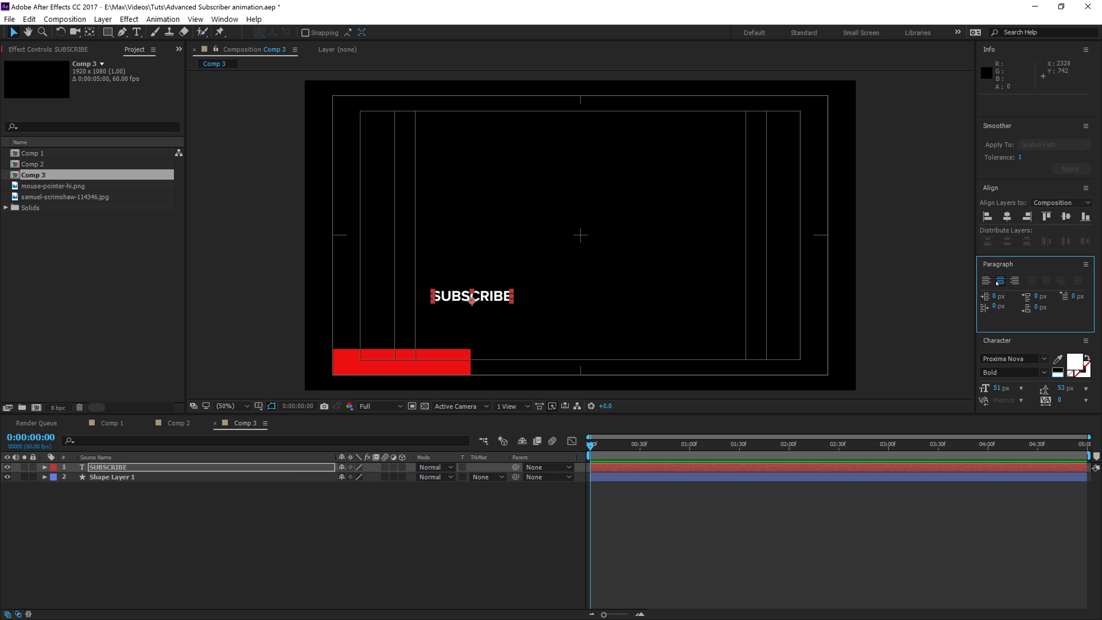
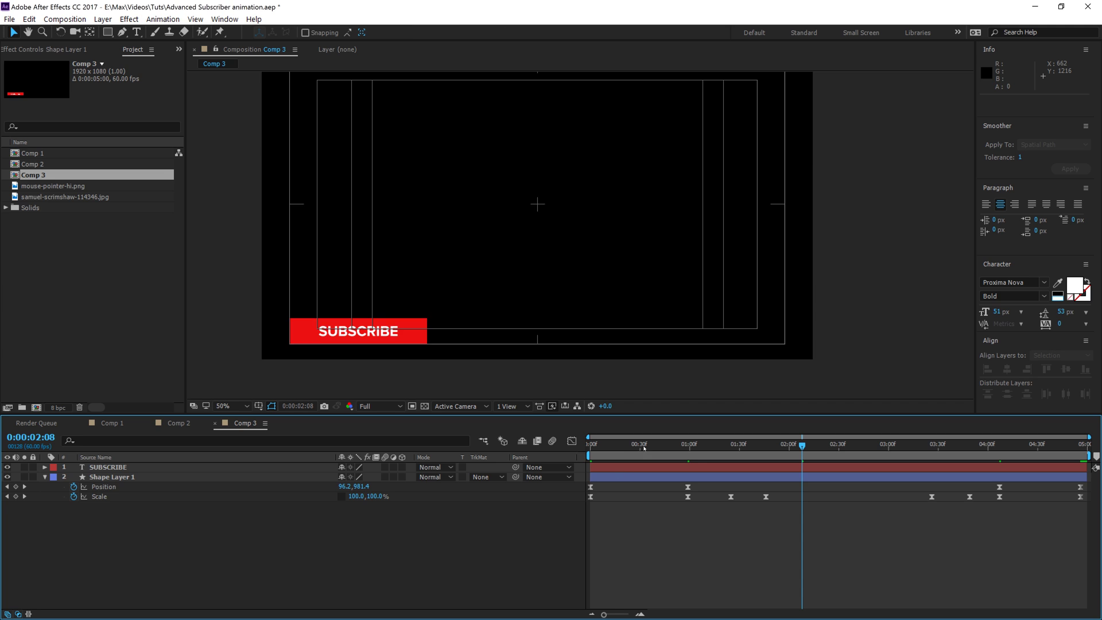
# Return Comp 3's playhead to the start with the shape layer deselected.
pyautogui.press('Home')
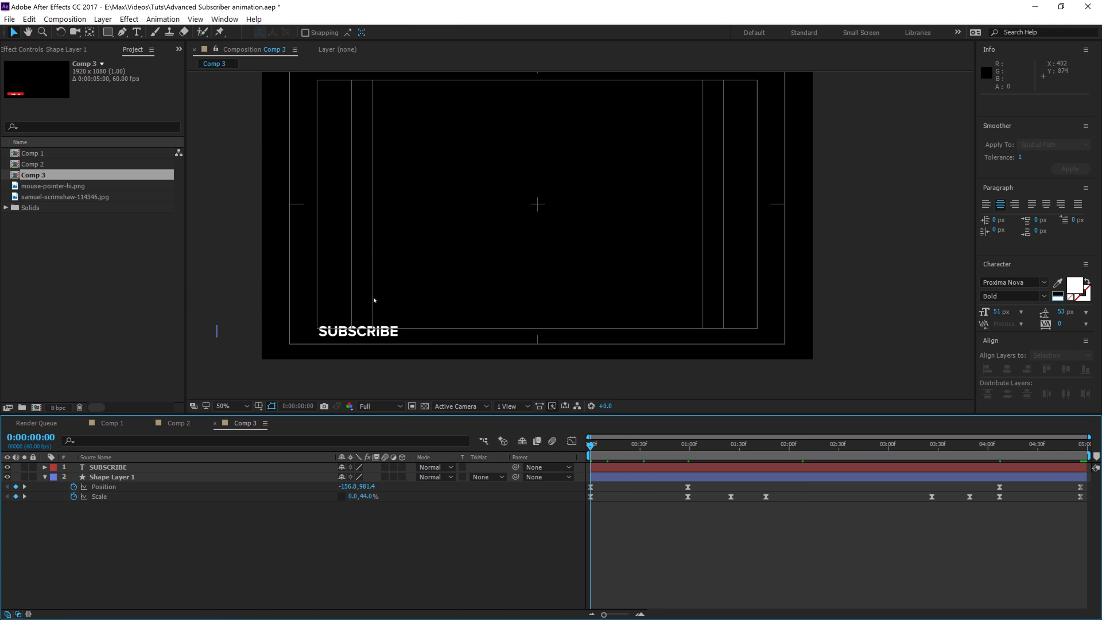
# Hide the title/action safe guides and preview the button animation, stopping near 0:00:03:40.
pyautogui.click(259, 406)
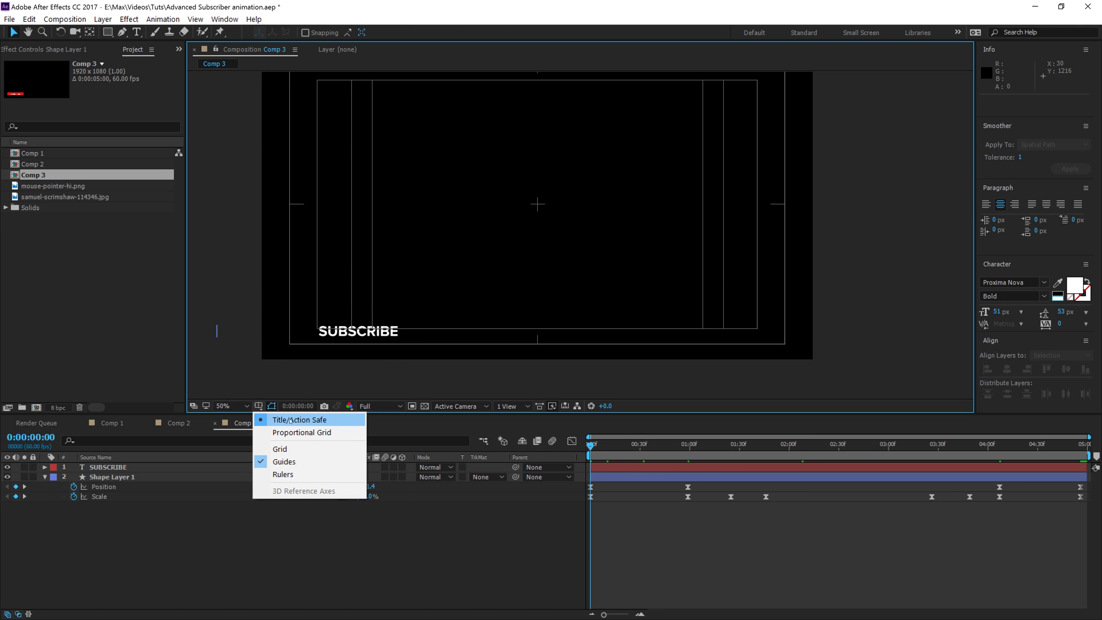
pyautogui.click(309, 418)
pyautogui.press('space')
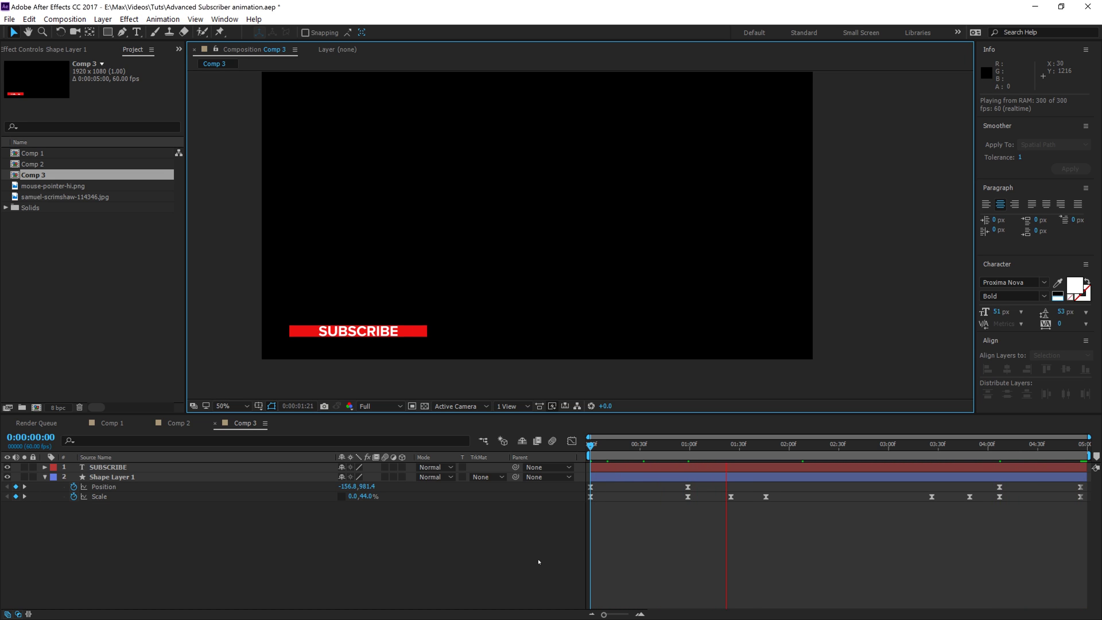
pyautogui.press('space')
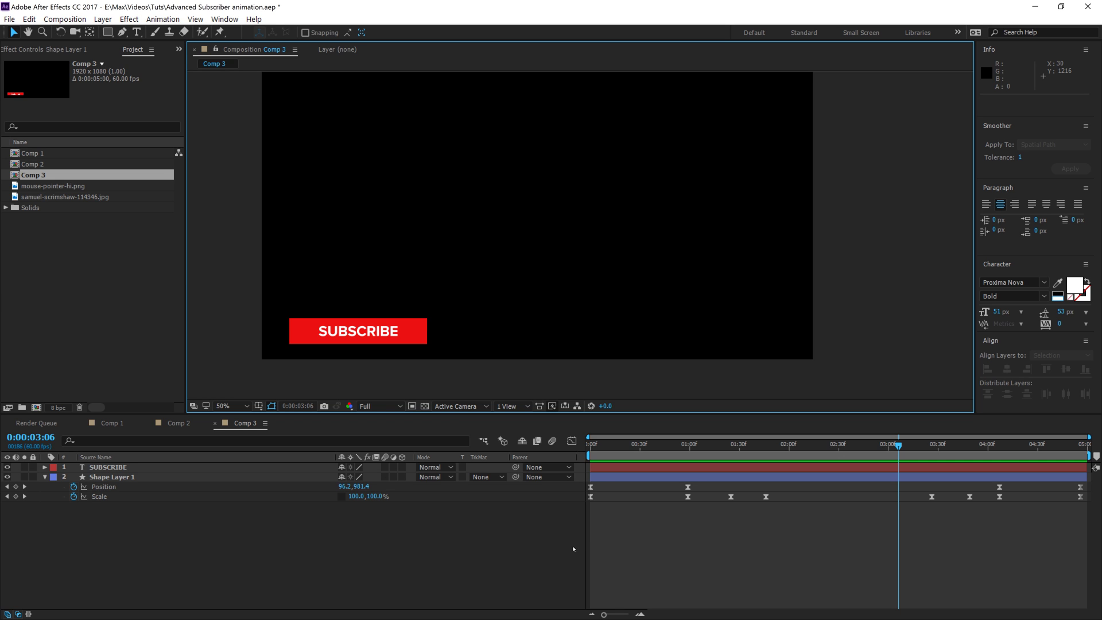
pyautogui.click(608, 452)
pyautogui.press('space')
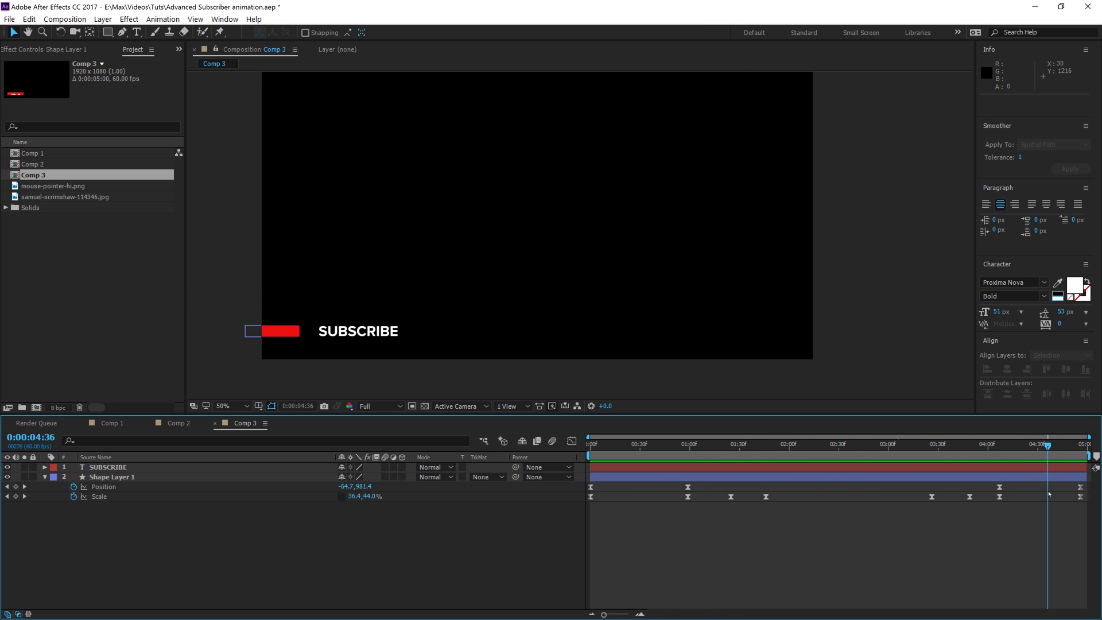
pyautogui.moveTo(1048, 493); pyautogui.dragTo(955, 491)
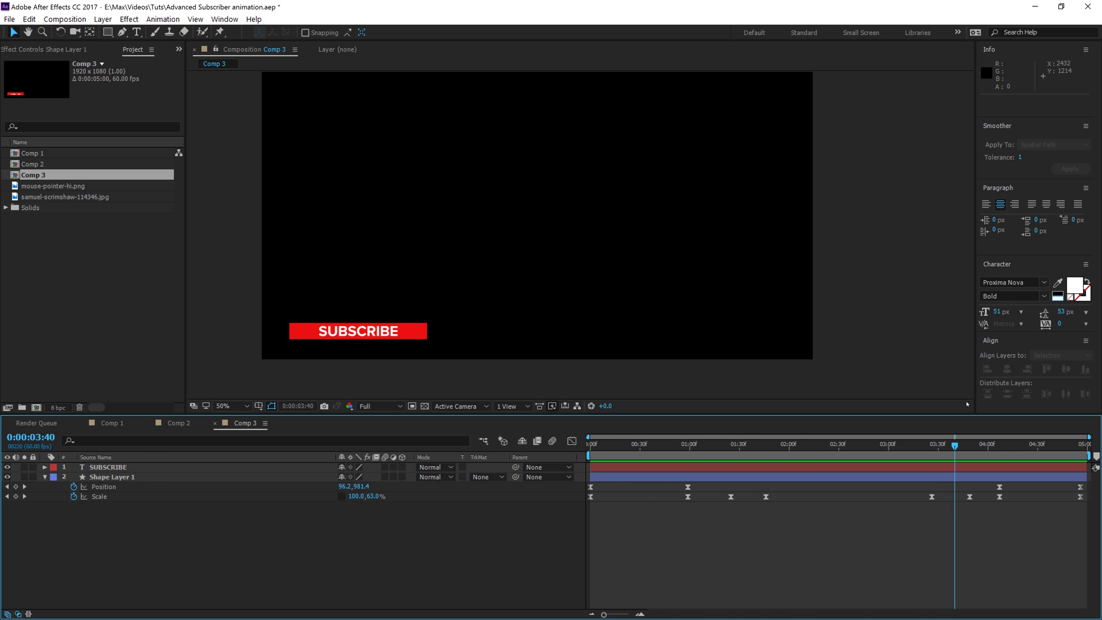
# Change Comp 3's duration to 0:00:06:00 and zoom the timeline out to show all six seconds.
pyautogui.click(64, 19)
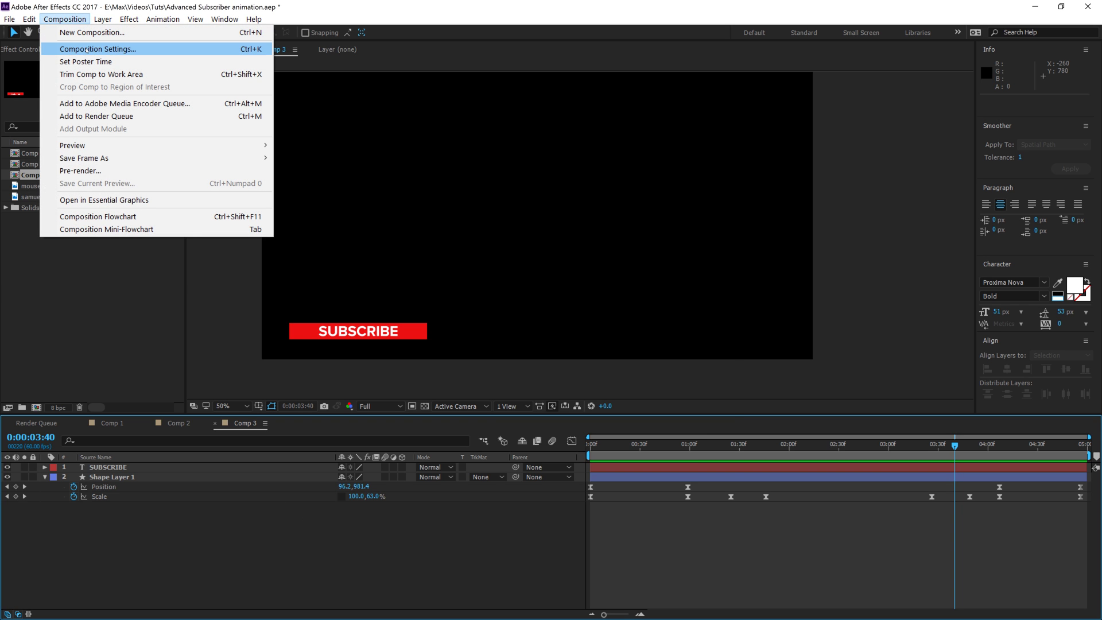
pyautogui.click(86, 46)
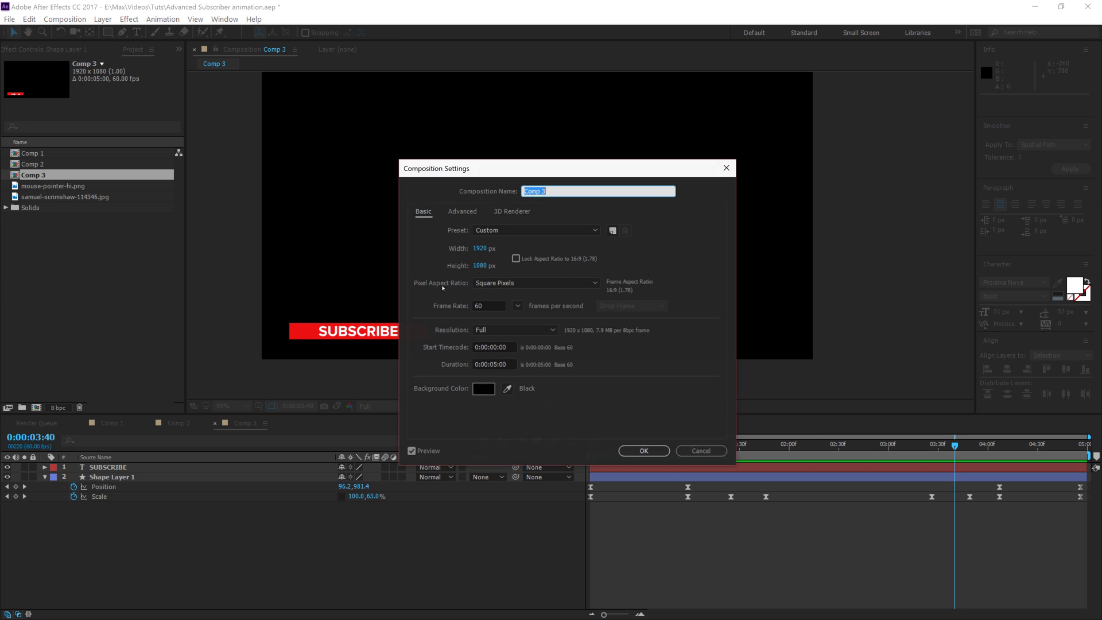
pyautogui.click(494, 365)
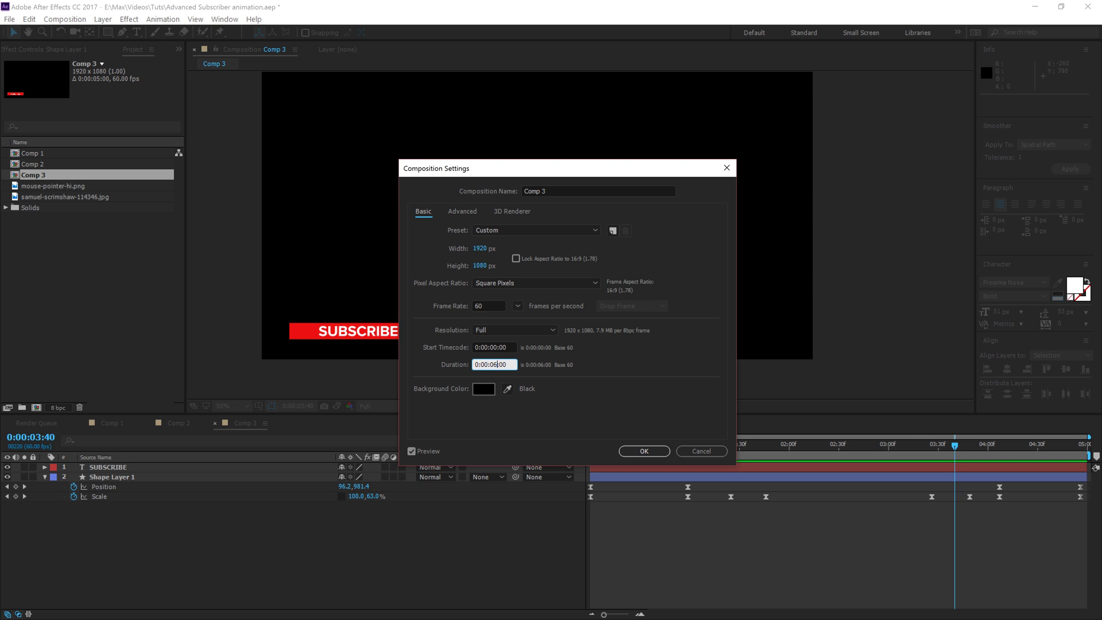
pyautogui.press('Return')
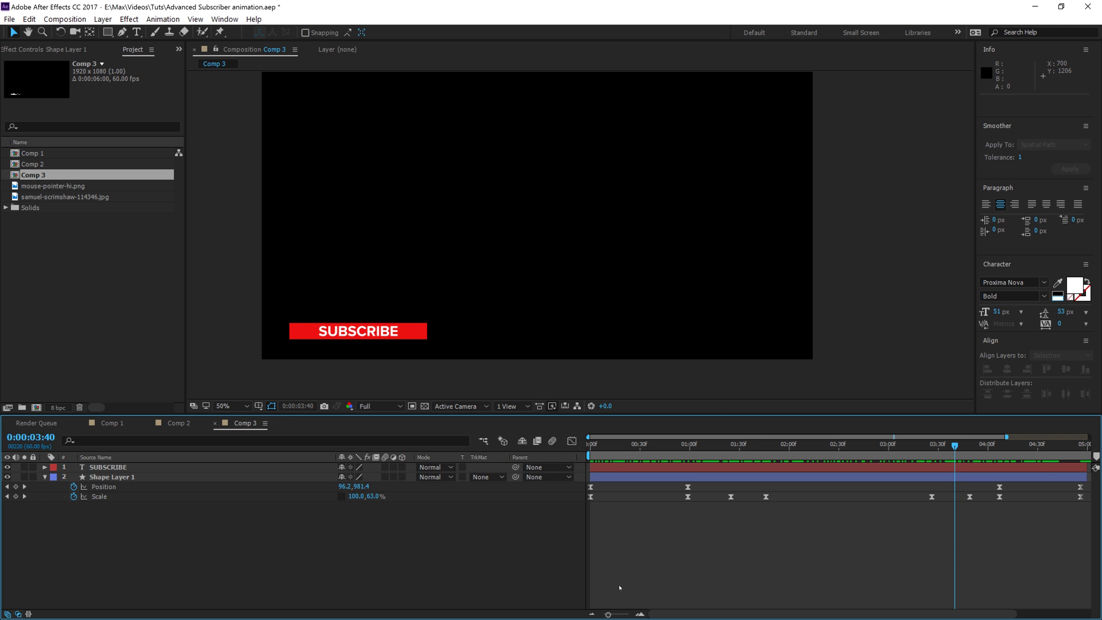
pyautogui.moveTo(609, 614); pyautogui.dragTo(584, 617)
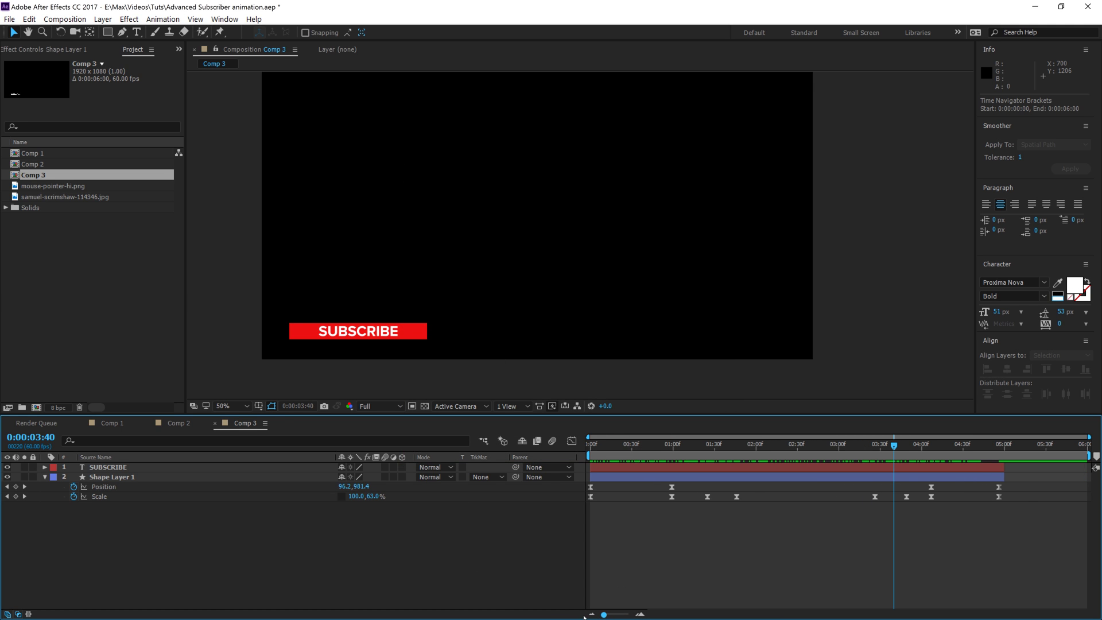
pyautogui.click(118, 477)
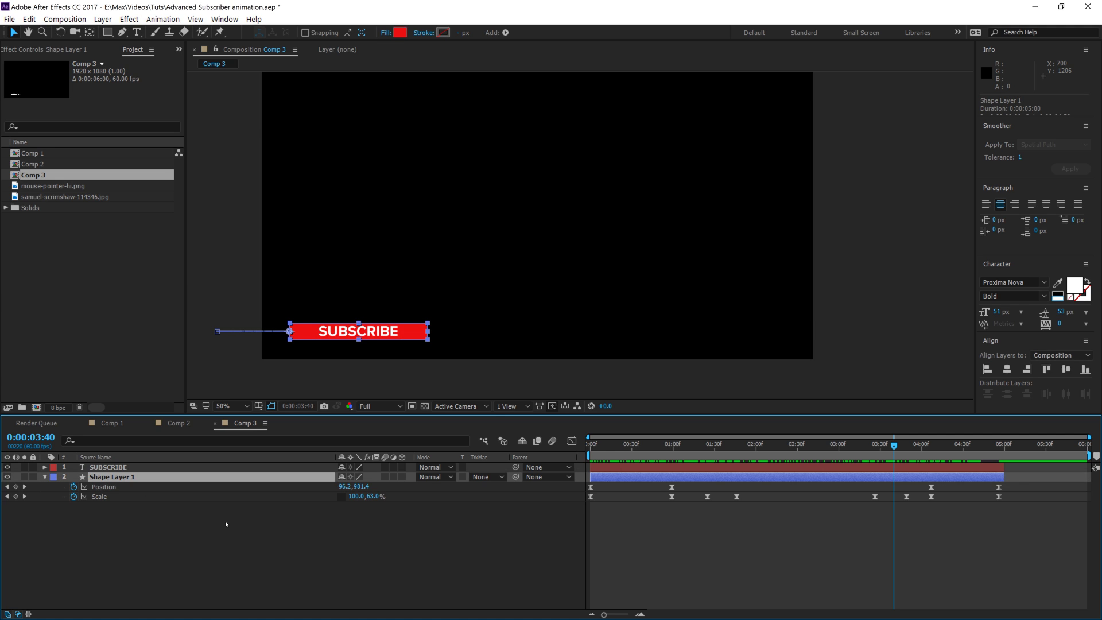
# Duplicate Shape Layer 1 twice and give Shape Layer 2 a darker red fill.
pyautogui.hotkey('ctrl', 'd')
pyautogui.hotkey('ctrl', 'd')
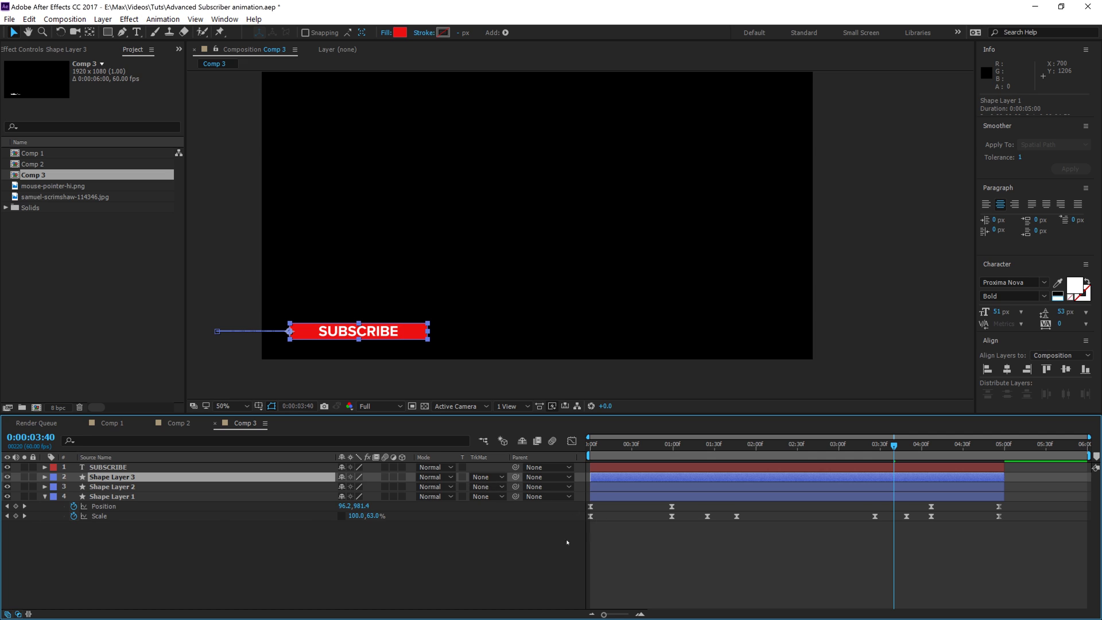
pyautogui.click(132, 487)
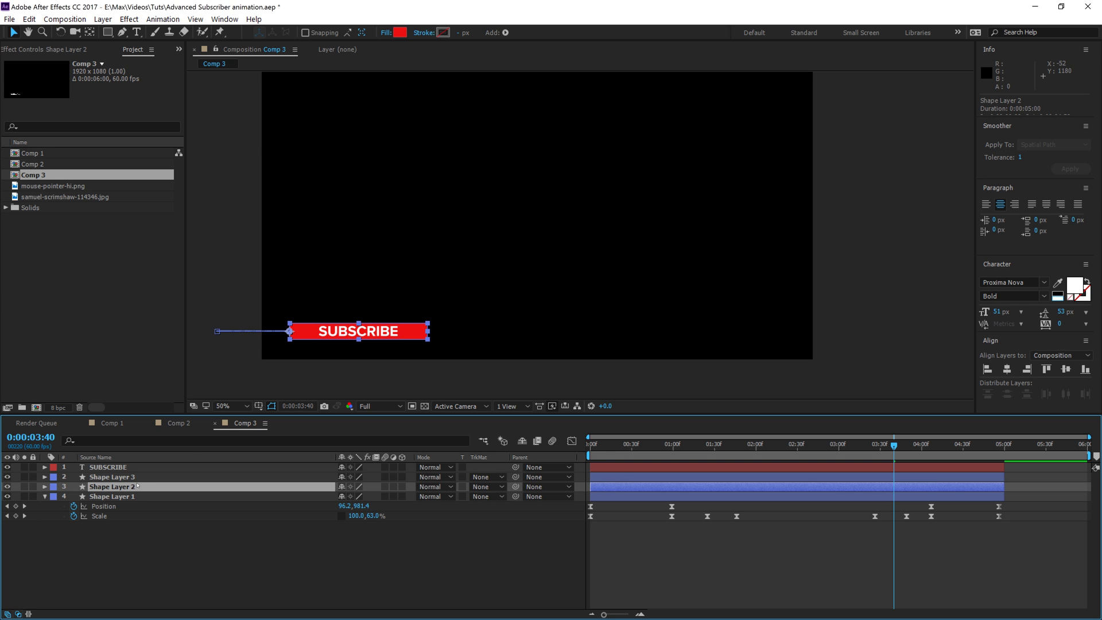
pyautogui.click(400, 32)
pyautogui.click(500, 201)
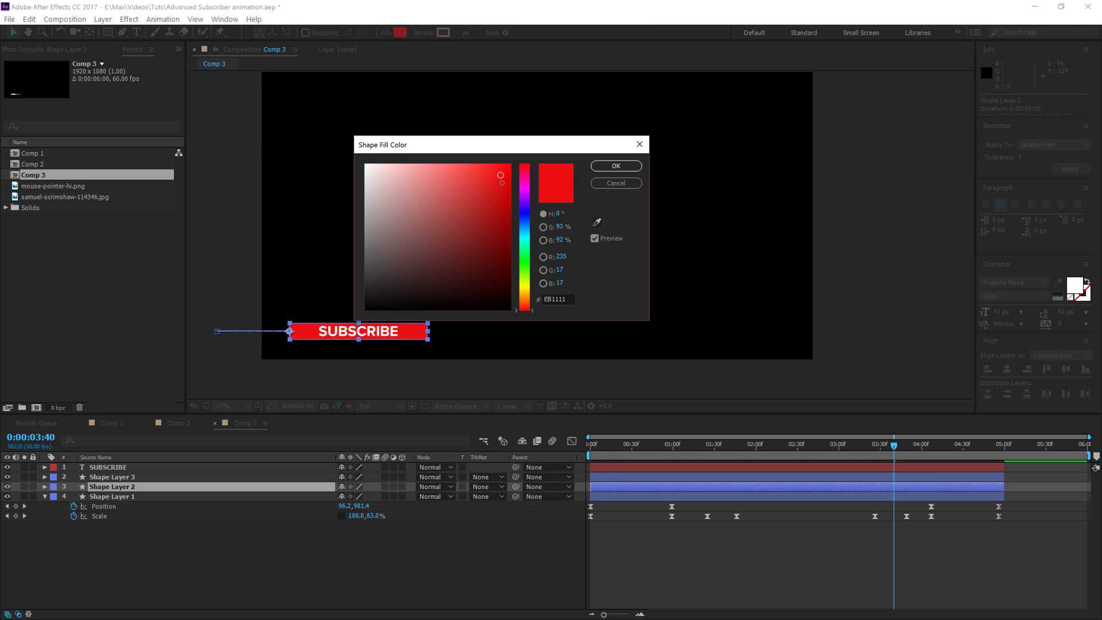
pyautogui.click(615, 166)
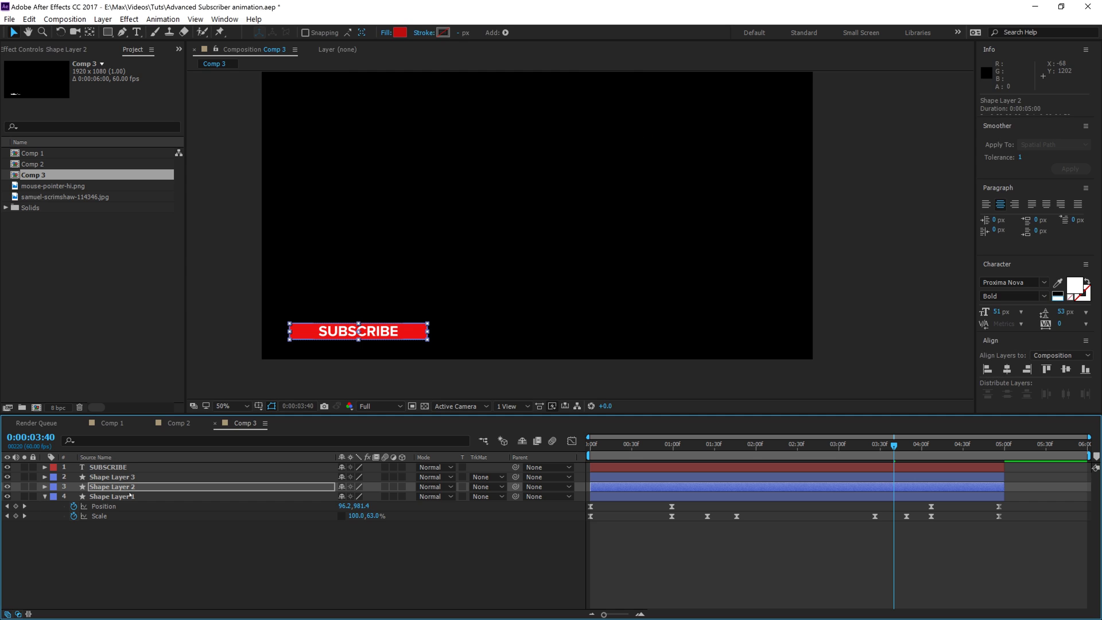
# Fill Shape Layer 1 with an even darker red, A30C0C.
pyautogui.hotkey('ctrl', 'Down')
pyautogui.click(400, 33)
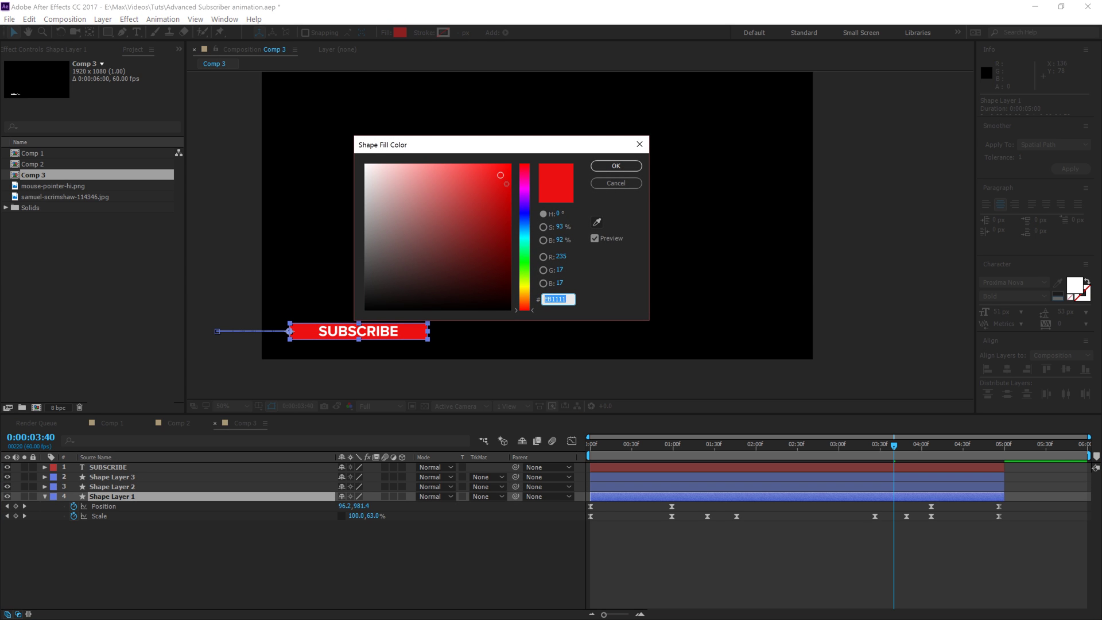
pyautogui.moveTo(500, 174); pyautogui.dragTo(499, 220)
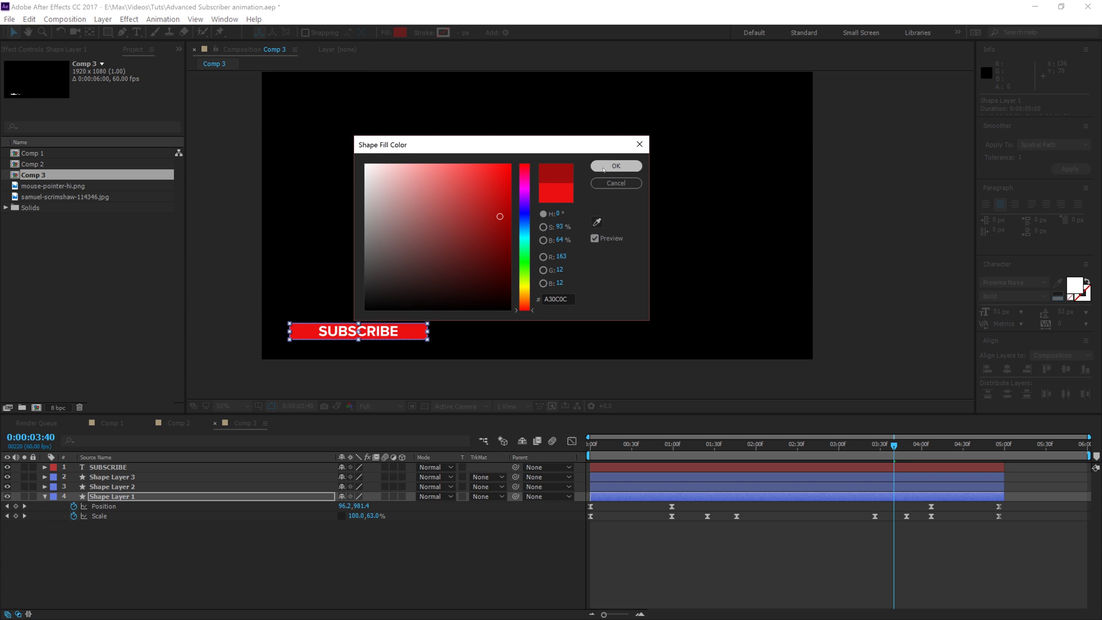
pyautogui.click(616, 166)
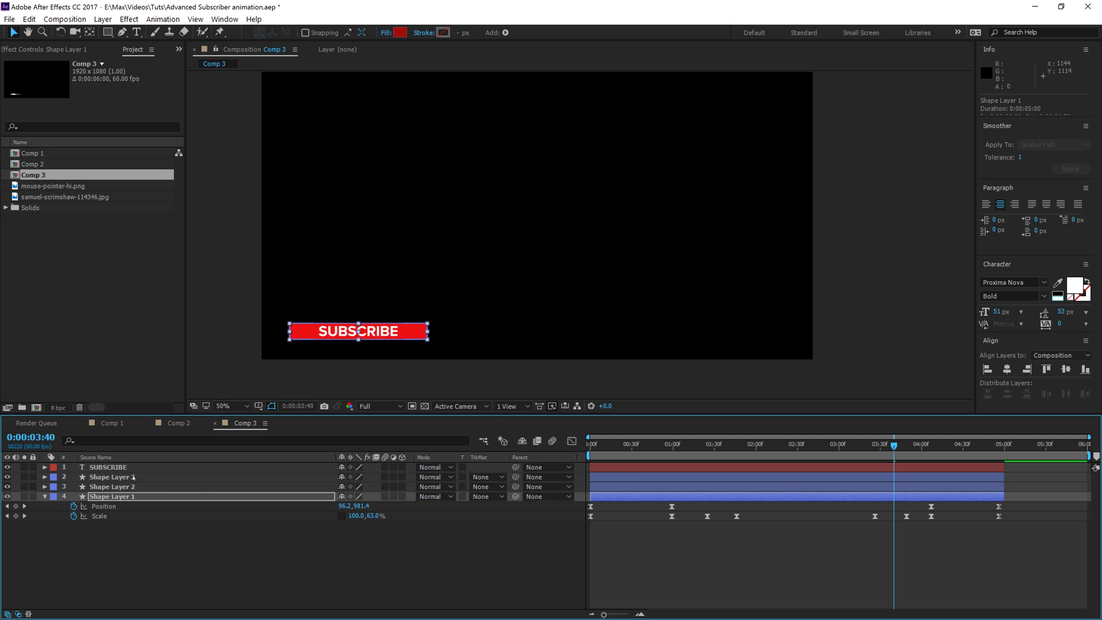
pyautogui.keyDown('shift'); pyautogui.click(133, 477); pyautogui.keyUp('shift')
# Reveal the bars' keyframes and delay Shape Layers 2 and 1 by two frames.
pyautogui.press('u')
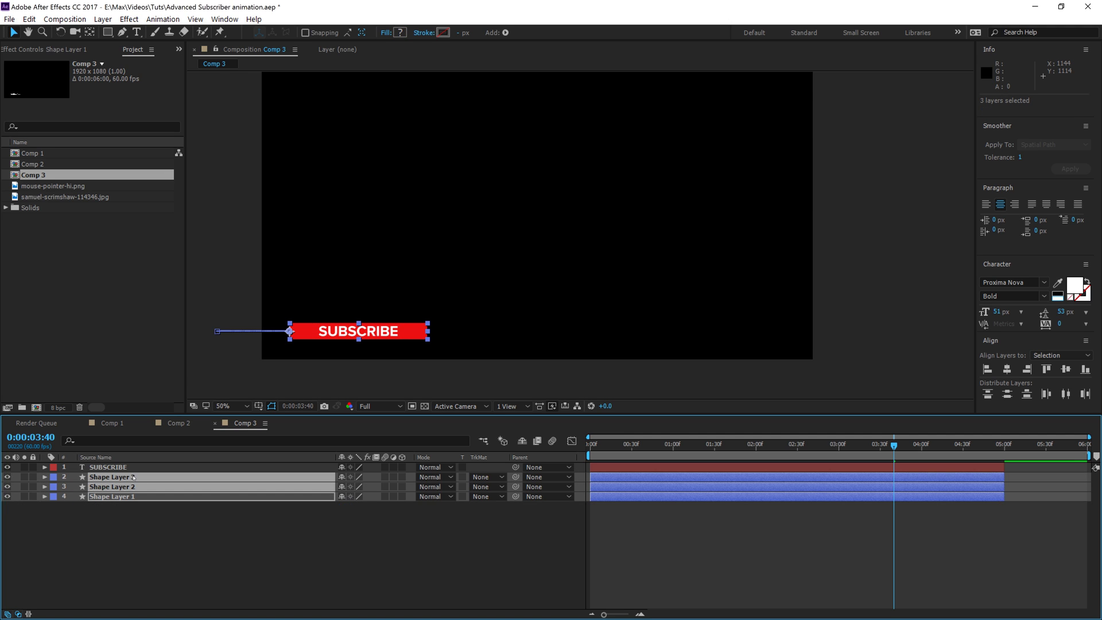
pyautogui.press('u')
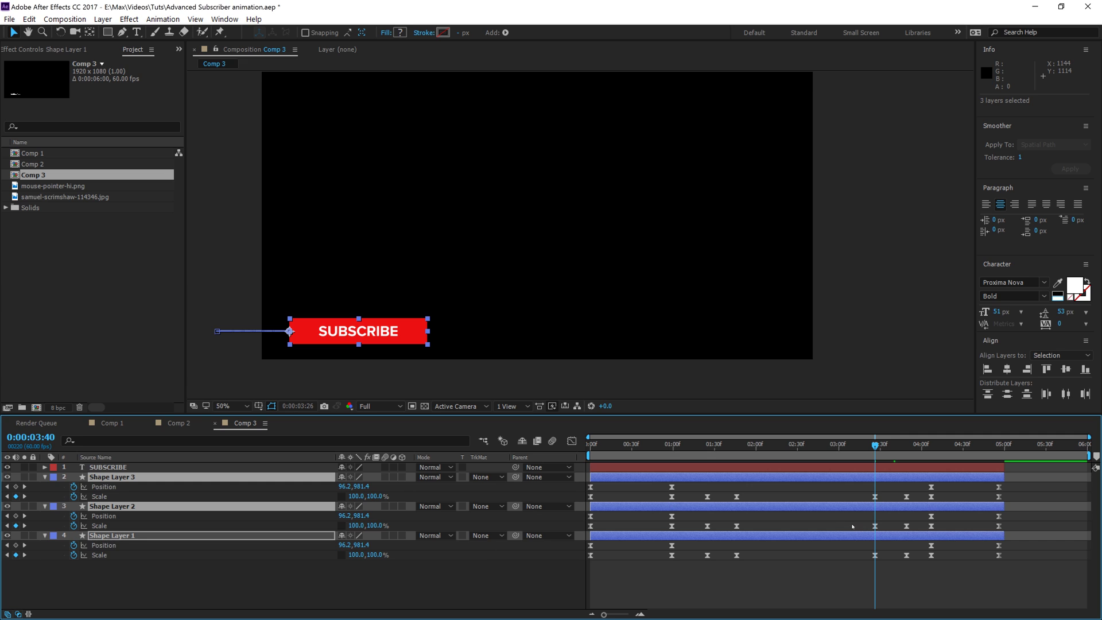
pyautogui.moveTo(744, 509); pyautogui.dragTo(804, 534)
pyautogui.click(784, 525)
pyautogui.click(783, 506)
pyautogui.keyDown('ctrl'); pyautogui.click(783, 536); pyautogui.keyUp('ctrl')
pyautogui.click(794, 574)
pyautogui.click(795, 536)
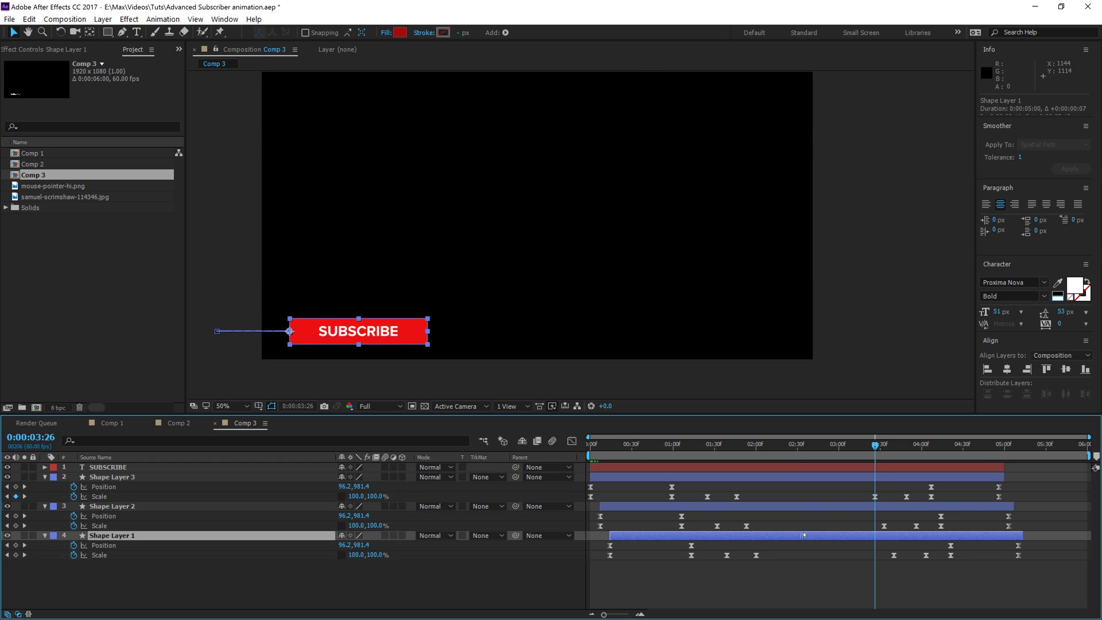
# Preview the staggered bars from the start, checking their exit around 0:00:04:16.
pyautogui.press('Home')
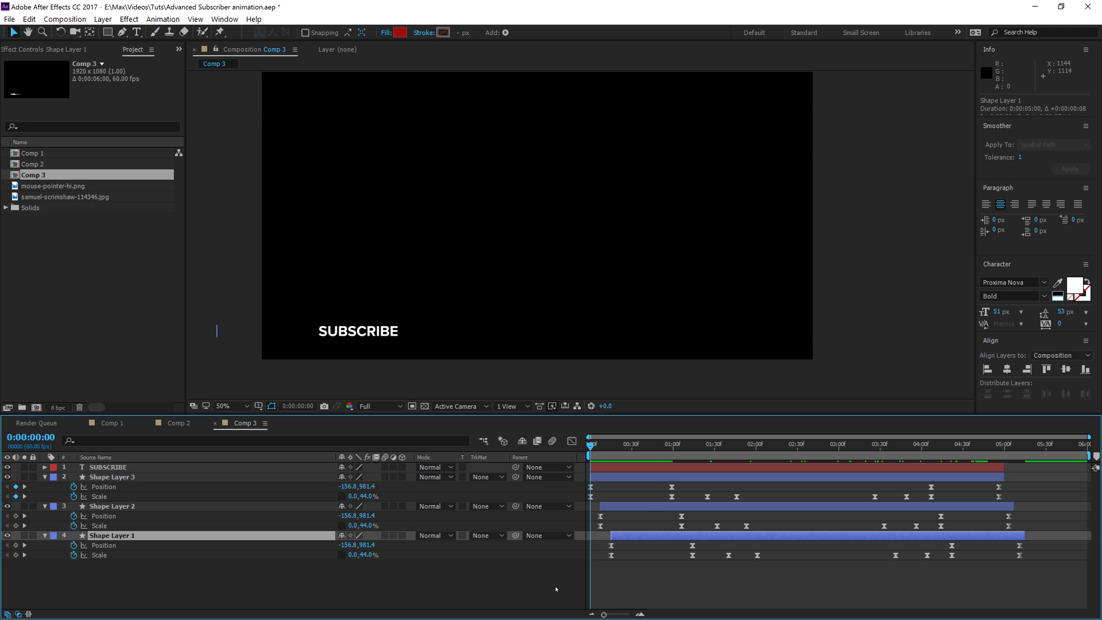
pyautogui.click(556, 589)
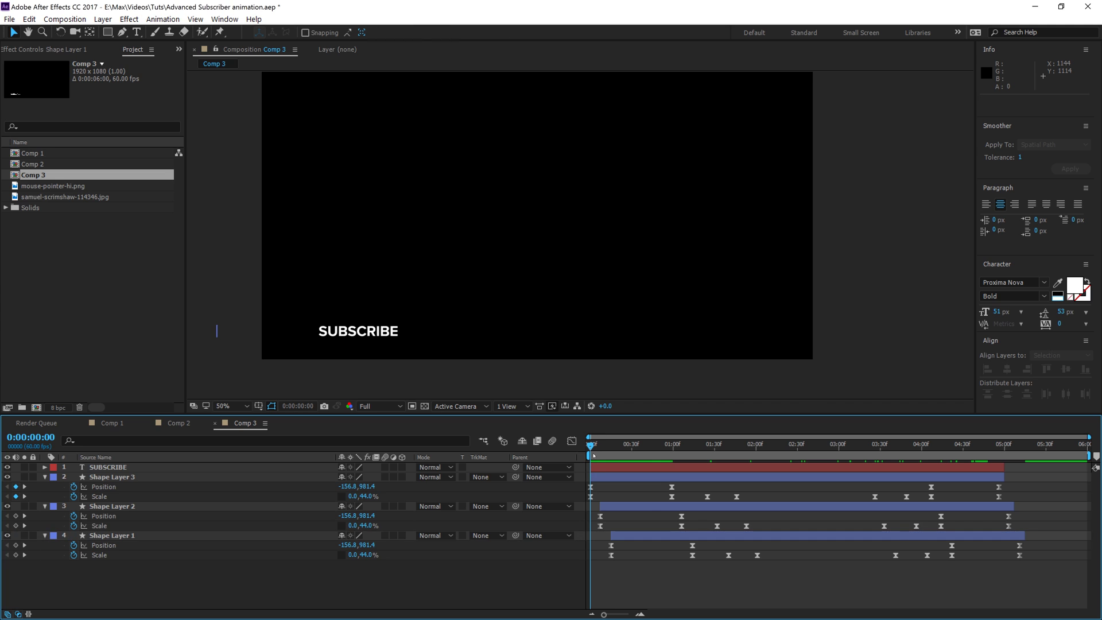
pyautogui.press('space')
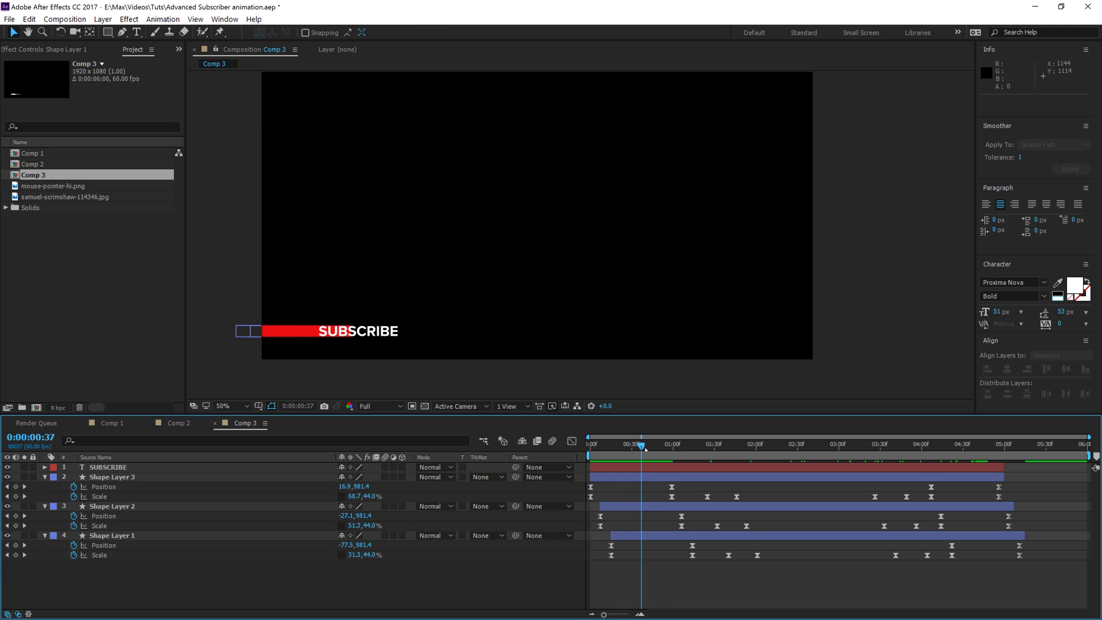
pyautogui.moveTo(656, 455); pyautogui.dragTo(900, 479)
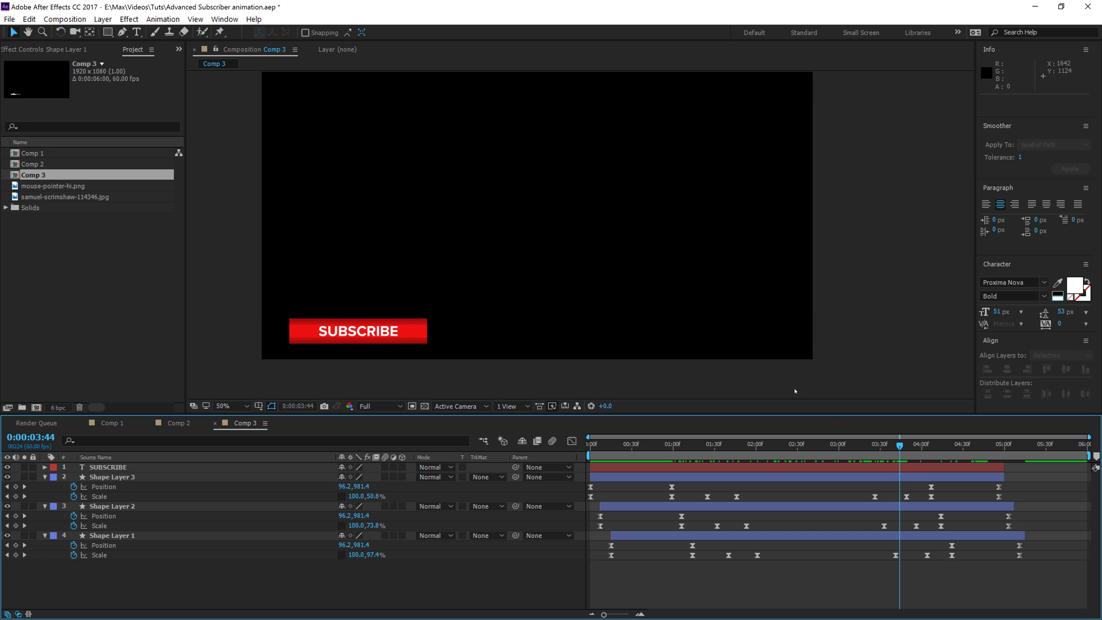
pyautogui.press('space')
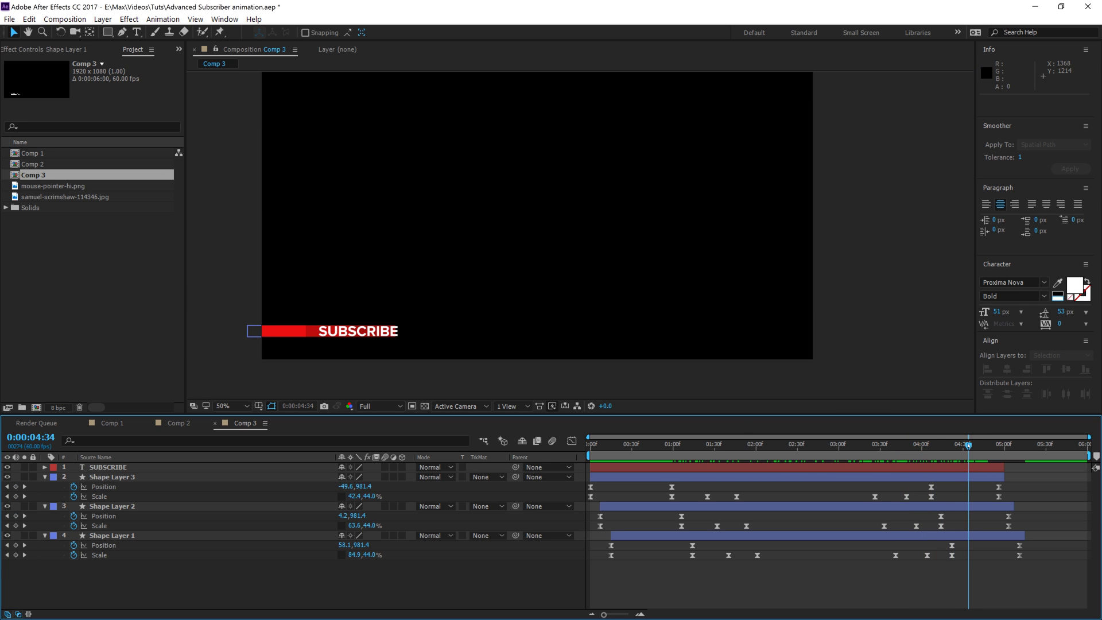
pyautogui.moveTo(968, 445); pyautogui.dragTo(944, 444)
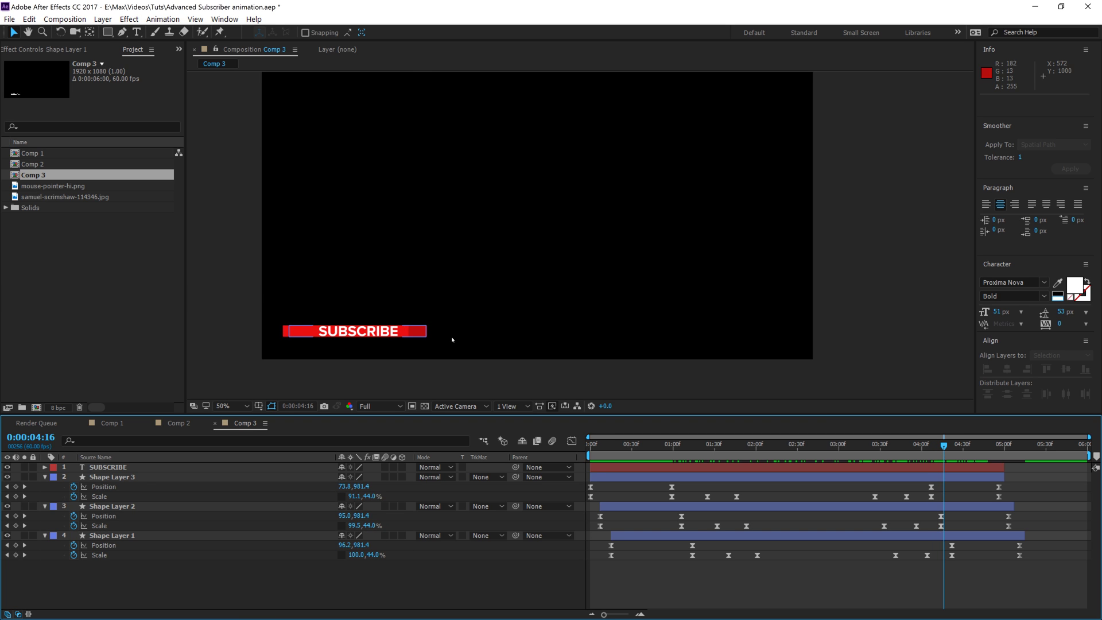
pyautogui.press('space')
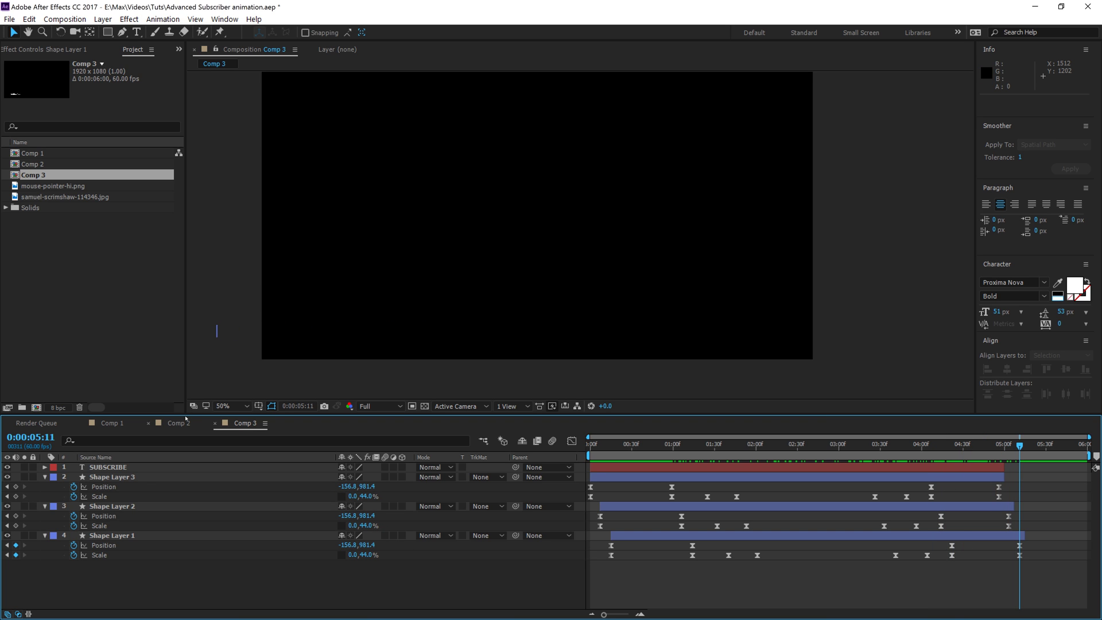
pyautogui.click(182, 423)
pyautogui.moveTo(634, 447)
pyautogui.mouseDown()
pyautogui.moveTo(591, 444)
pyautogui.moveTo(787, 454)
pyautogui.moveTo(871, 474)
pyautogui.moveTo(1021, 474)
pyautogui.moveTo(592, 464)
pyautogui.moveTo(642, 462)
pyautogui.mouseUp()
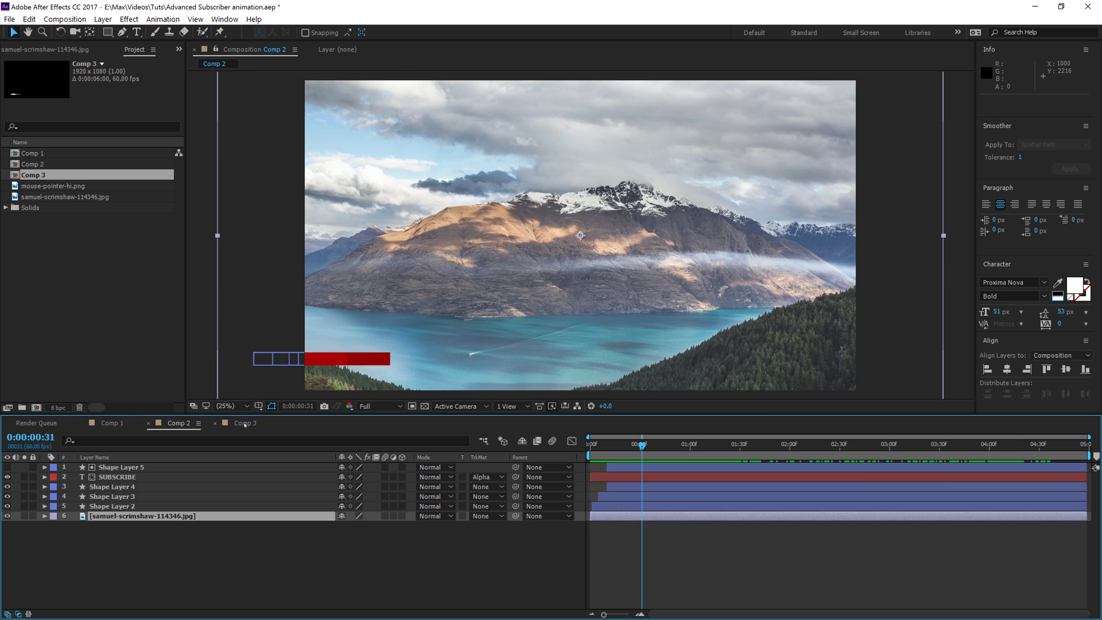
pyautogui.click(245, 424)
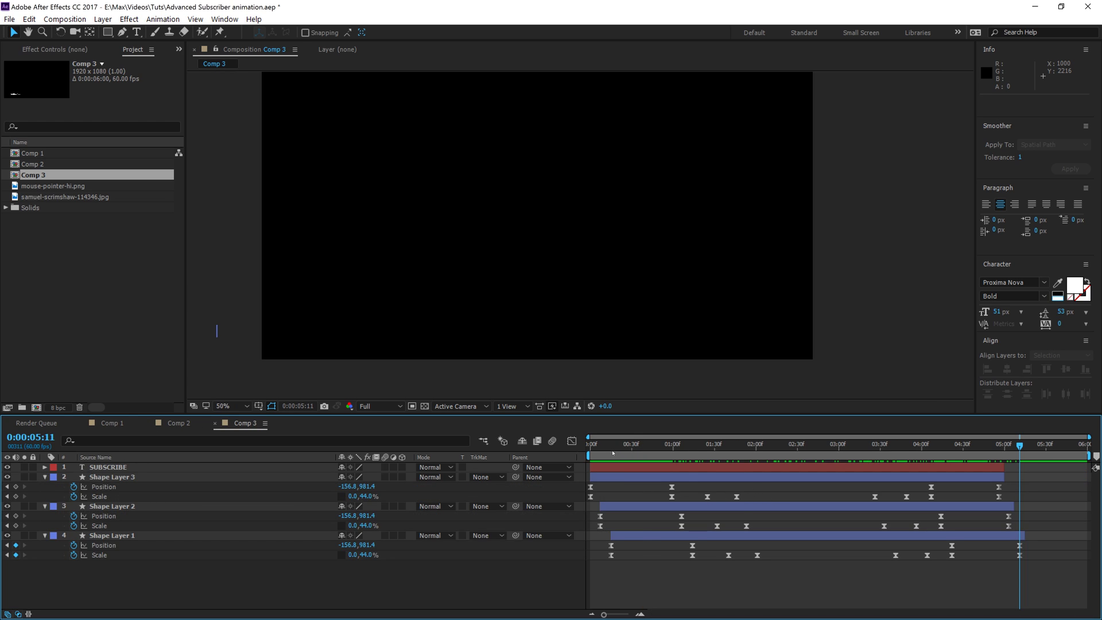
pyautogui.moveTo(592, 458); pyautogui.dragTo(772, 530)
# Shift Shape Layer 2's keyframes later, then move all three layers' keyframes earlier.
pyautogui.click(766, 476)
pyautogui.click(795, 515)
pyautogui.click(601, 526)
pyautogui.moveTo(600, 525); pyautogui.dragTo(624, 526)
pyautogui.click(634, 590)
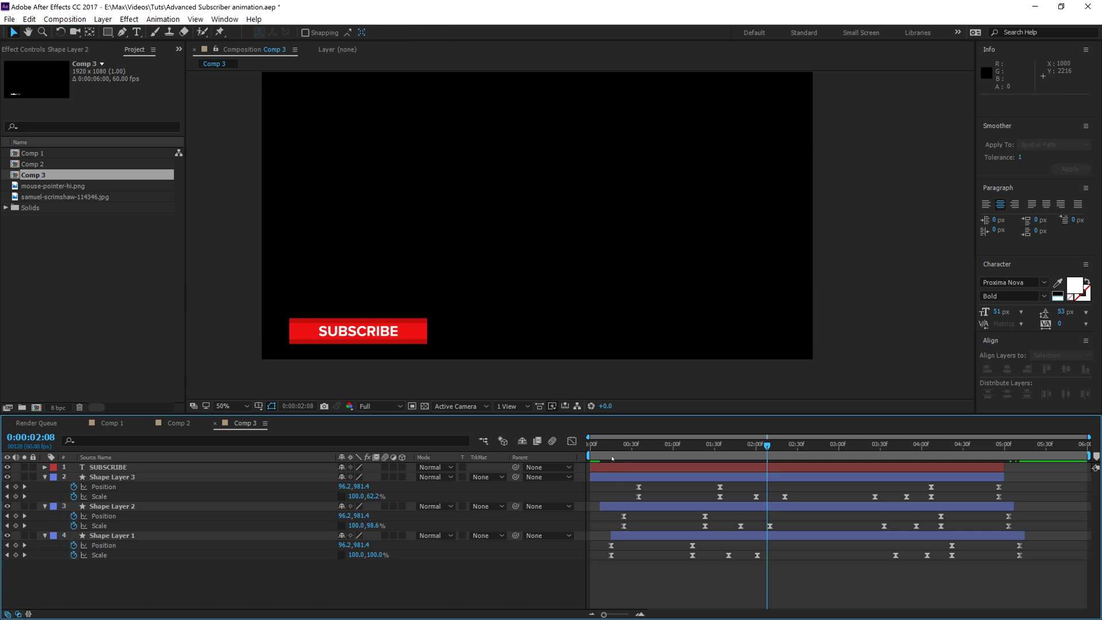
pyautogui.click(600, 506)
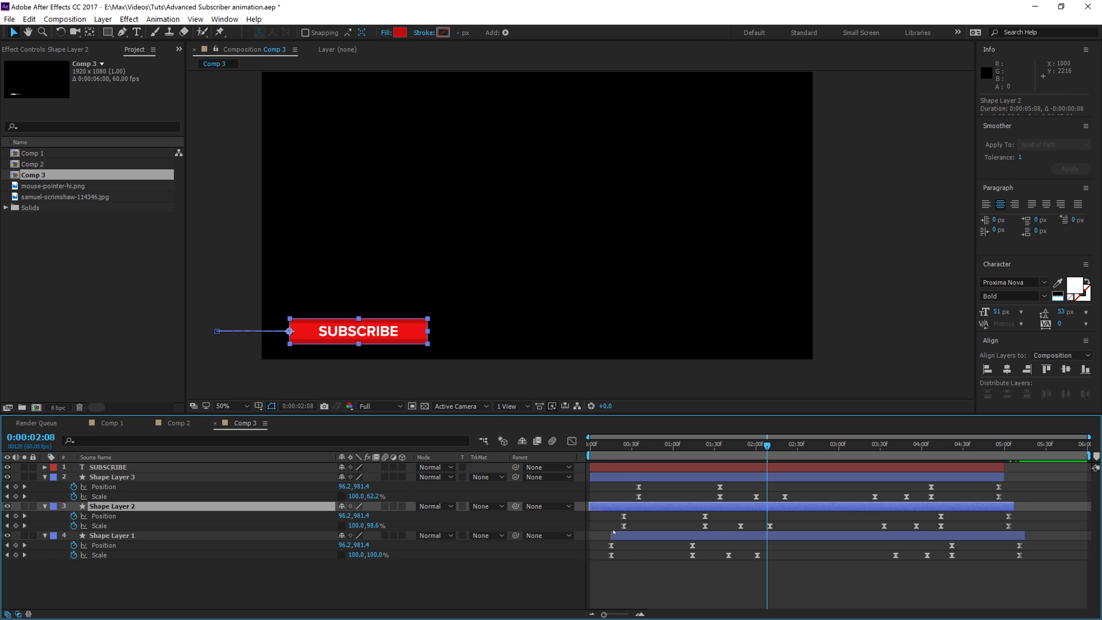
pyautogui.click(611, 535)
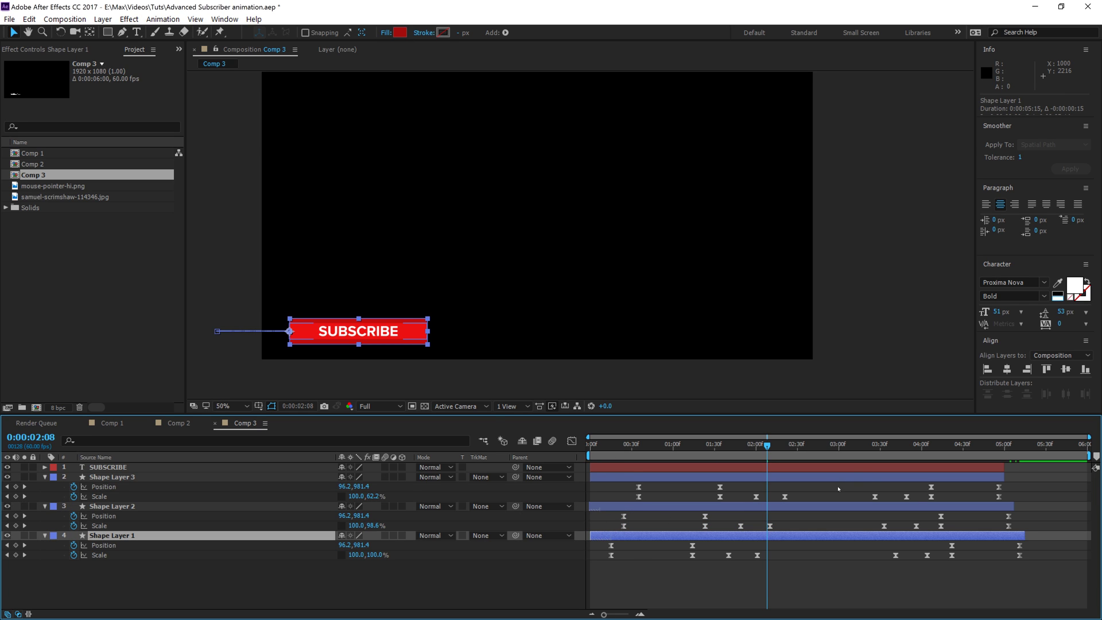
pyautogui.moveTo(837, 489); pyautogui.dragTo(593, 548)
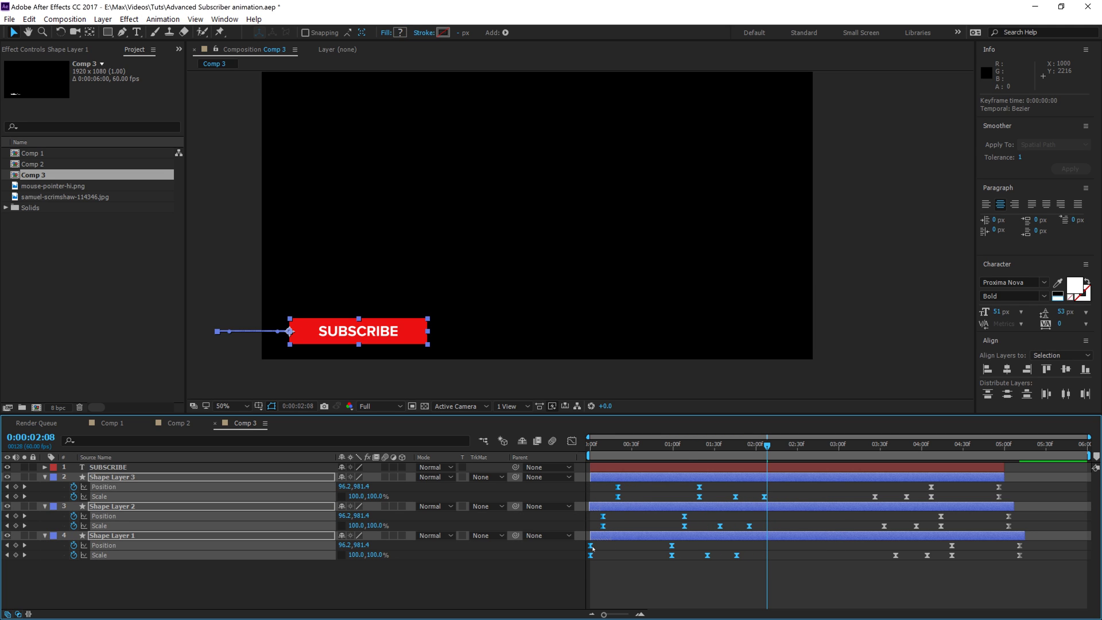
# Preview the layered bar reveal from the start and park on a frame showing the red bar.
pyautogui.press('Home')
pyautogui.press('space')
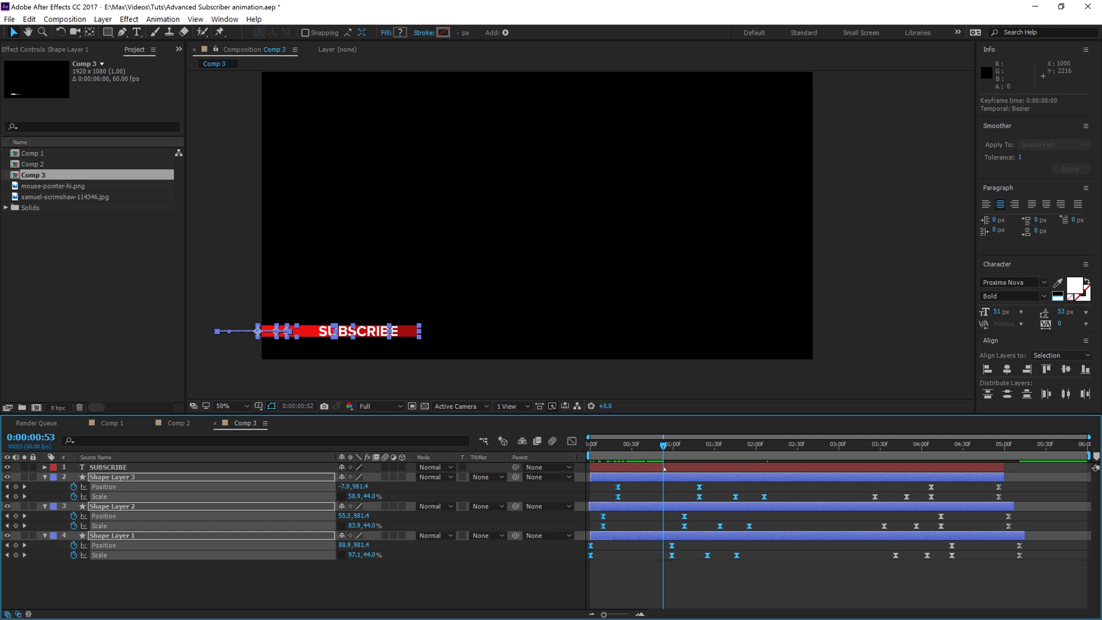
pyautogui.click(614, 578)
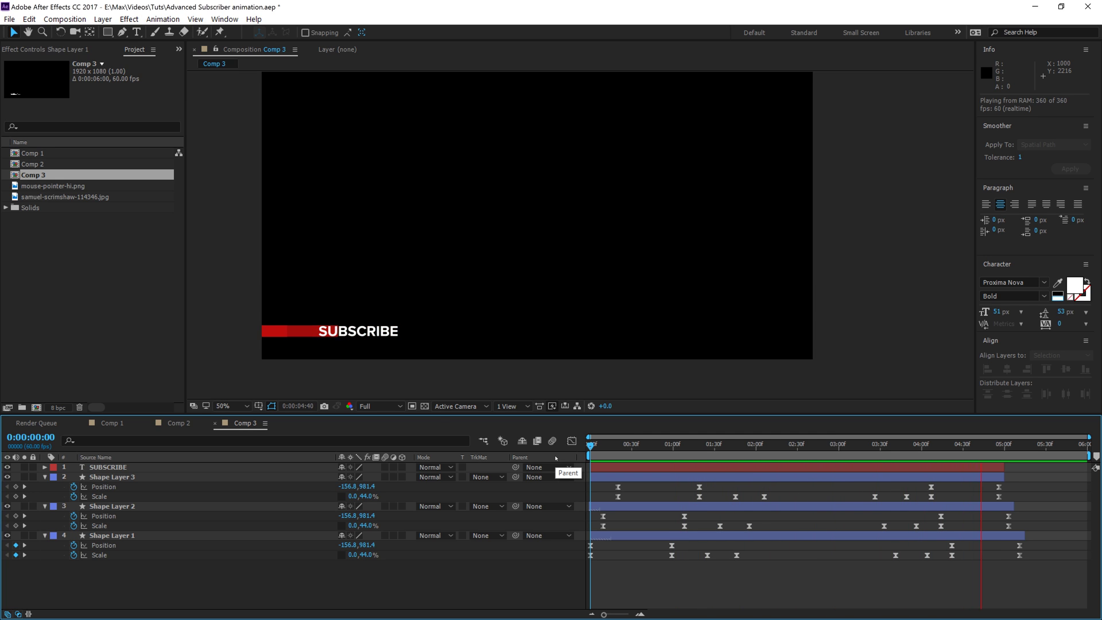
pyautogui.press('space')
pyautogui.moveTo(807, 456); pyautogui.dragTo(737, 466)
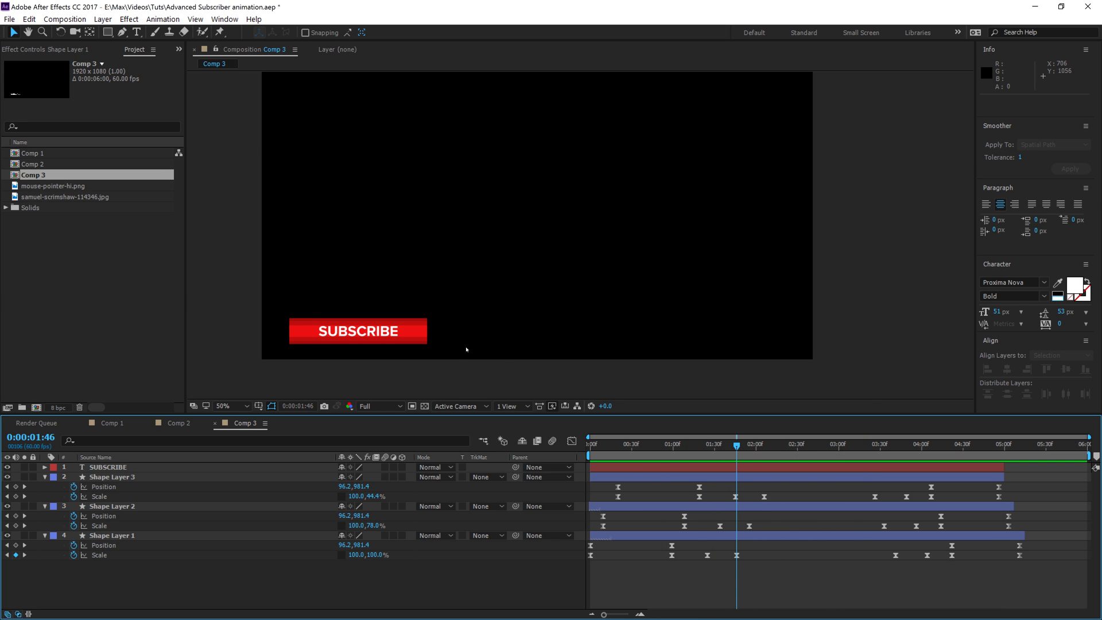
pyautogui.click(726, 507)
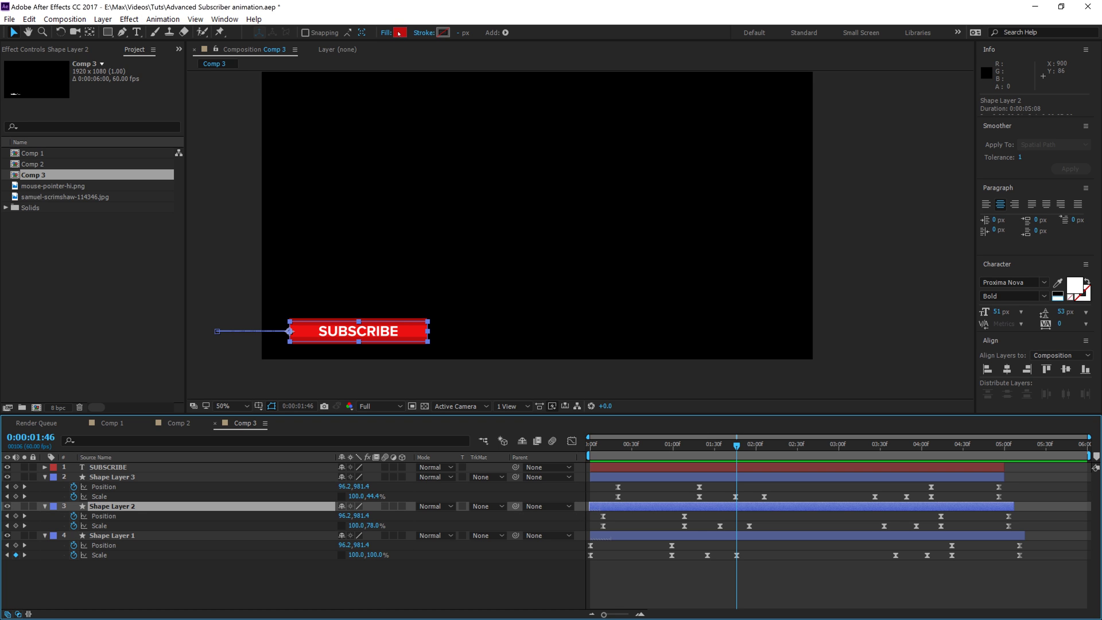
# Change Shape Layer 2's fill from red to blue (0D3BBE).
pyautogui.click(399, 33)
pyautogui.moveTo(524, 307); pyautogui.dragTo(524, 218)
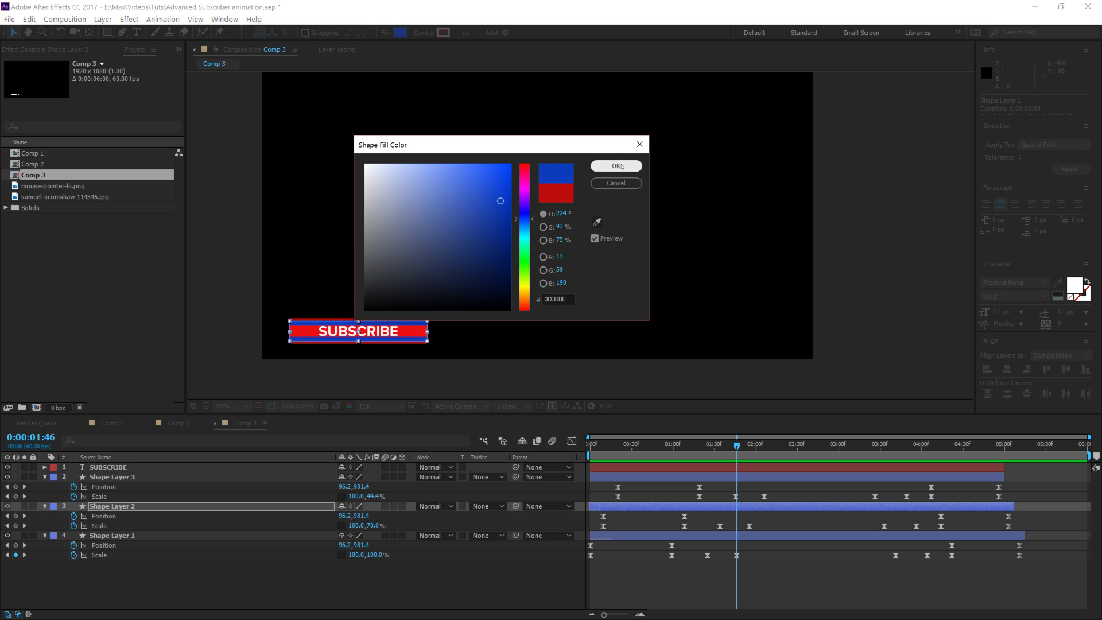
pyautogui.click(617, 166)
# Give Shape Layer 1 a yellow fill (FFF000).
pyautogui.click(699, 535)
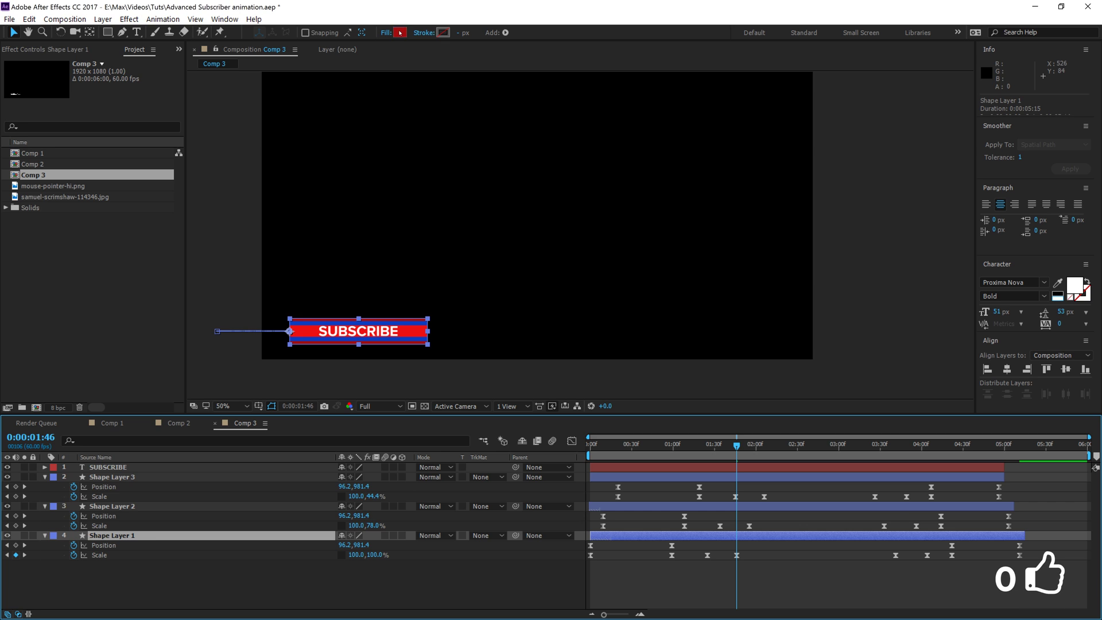
pyautogui.click(399, 33)
pyautogui.moveTo(523, 307); pyautogui.dragTo(527, 286)
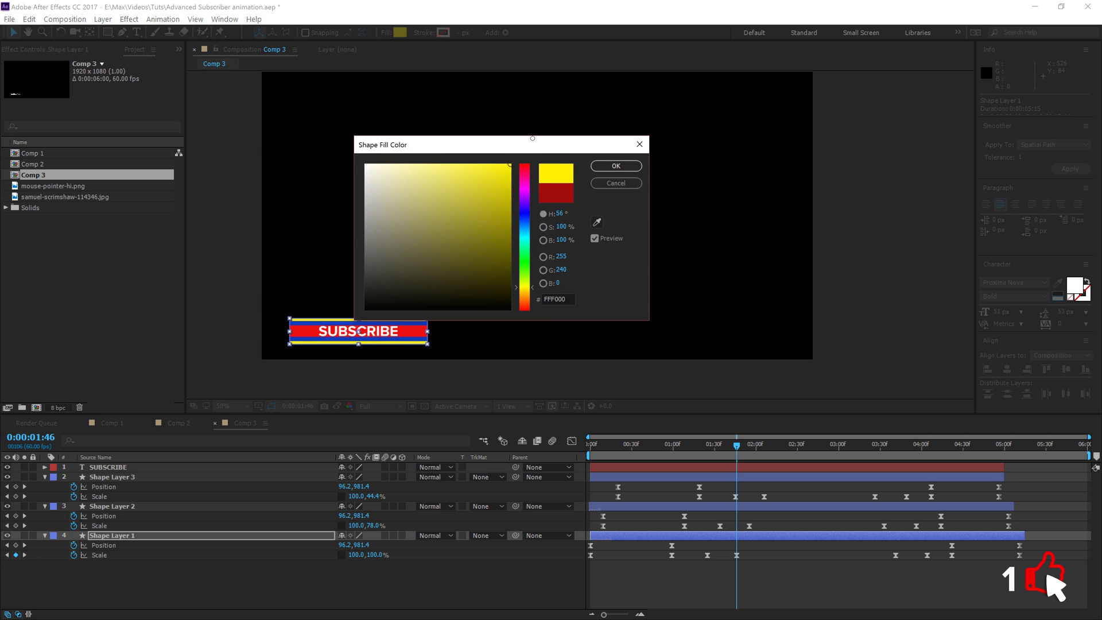
pyautogui.click(616, 166)
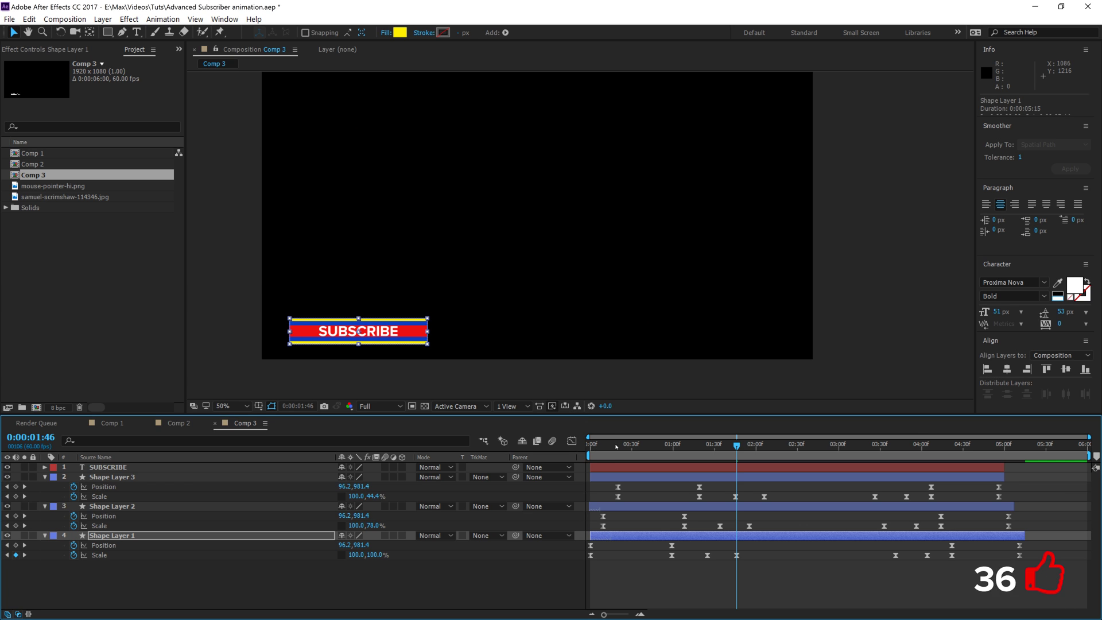
pyautogui.press('Home')
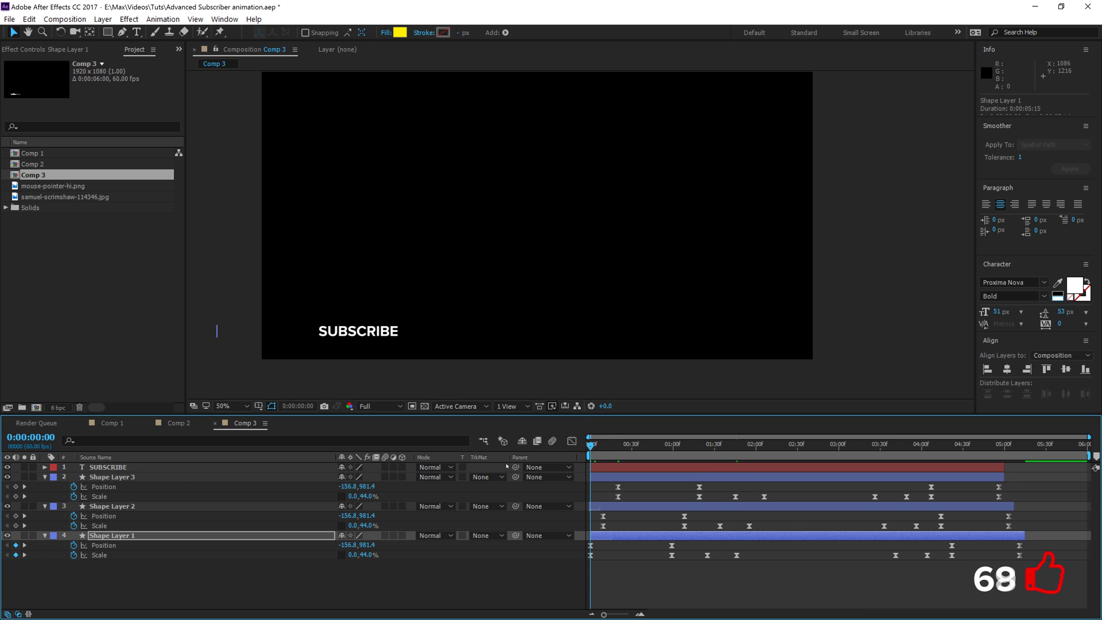
pyautogui.click(541, 581)
pyautogui.press('space')
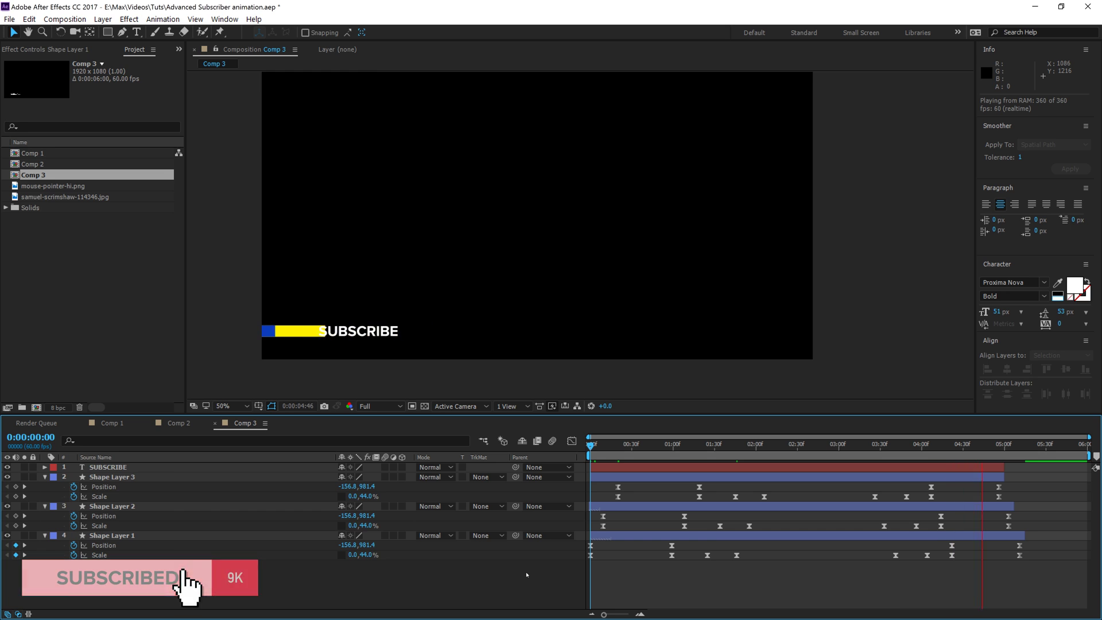
pyautogui.press('space')
pyautogui.moveTo(792, 459); pyautogui.dragTo(769, 504)
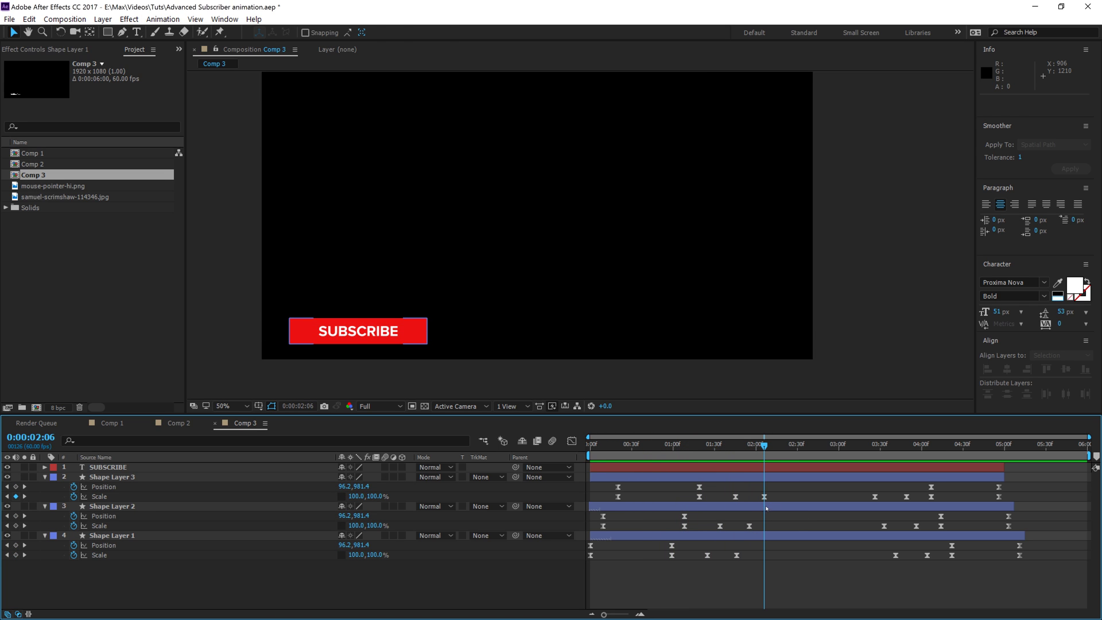
# Delete Shape Layer 2's two middle Scale keyframes, checking the bar at 0:00:01:08.
pyautogui.click(766, 507)
pyautogui.click(870, 524)
pyautogui.moveTo(866, 521); pyautogui.dragTo(919, 531)
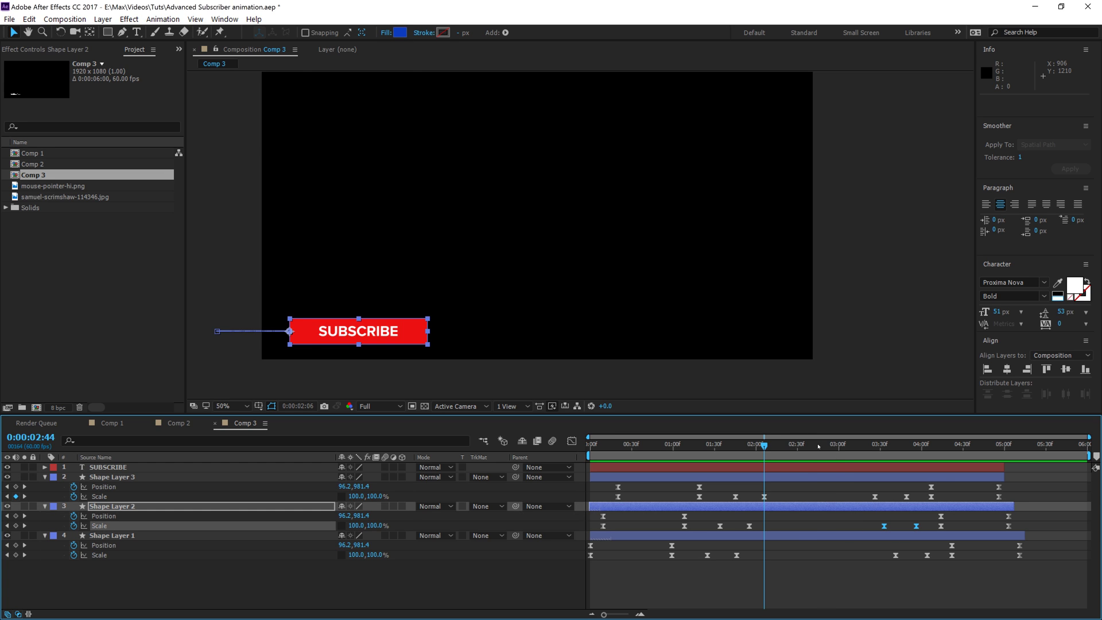
pyautogui.moveTo(826, 445); pyautogui.dragTo(660, 477)
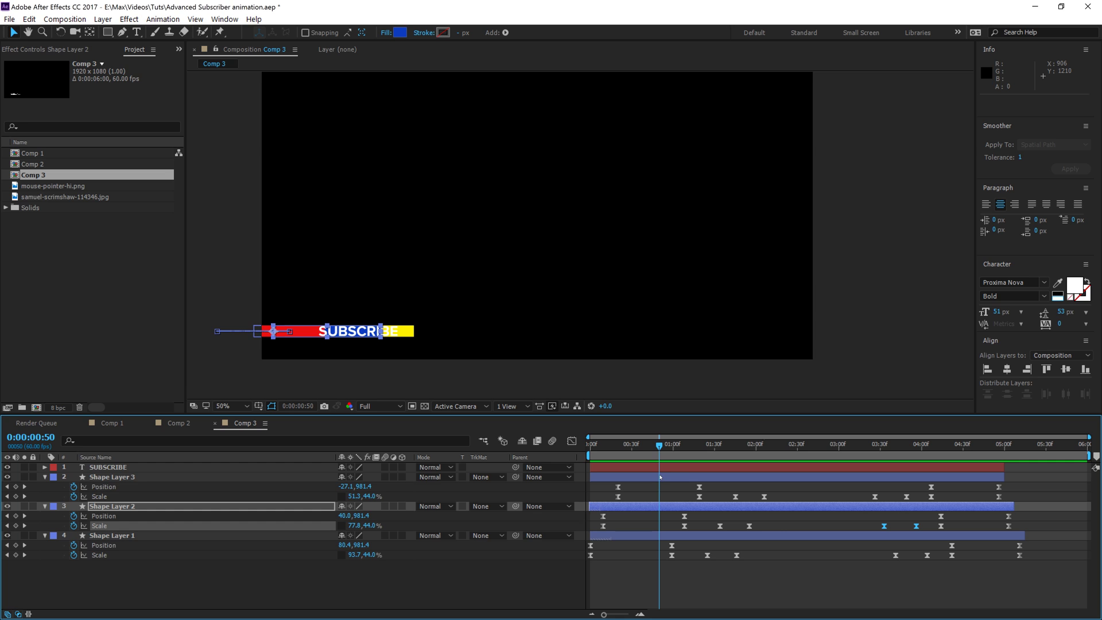
pyautogui.moveTo(779, 524); pyautogui.dragTo(707, 530)
pyautogui.moveTo(658, 446); pyautogui.dragTo(684, 445)
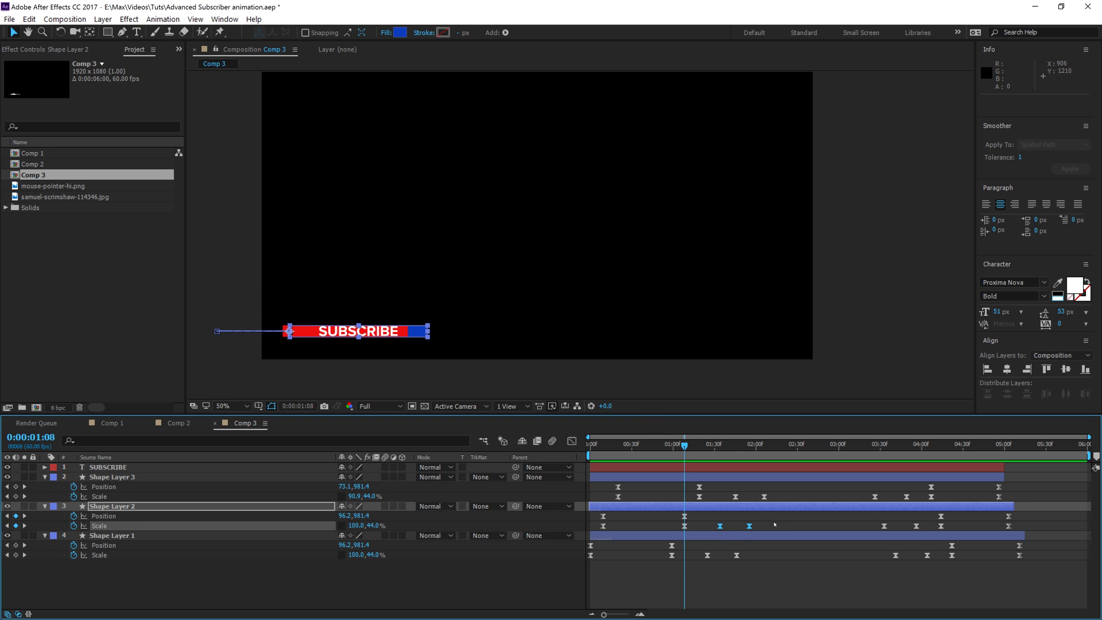
pyautogui.moveTo(774, 524); pyautogui.dragTo(710, 530)
pyautogui.press('Delete')
# Delete Shape Layer 1's and the remaining middle Scale keyframes, then preview from the start.
pyautogui.moveTo(769, 551); pyautogui.dragTo(701, 559)
pyautogui.press('Delete')
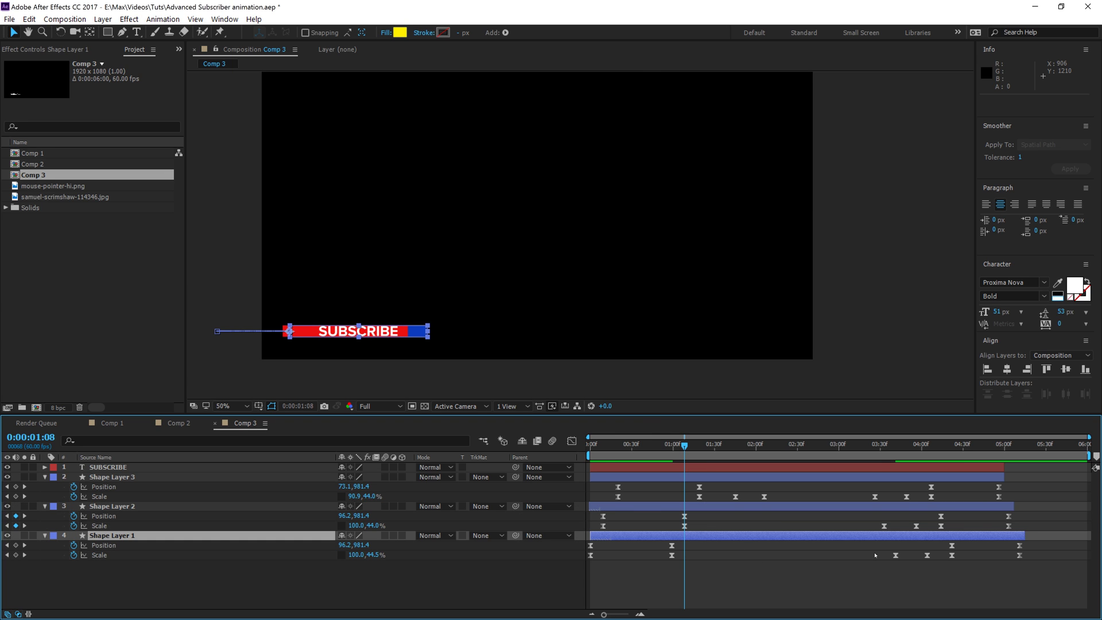
pyautogui.moveTo(875, 551); pyautogui.dragTo(934, 567)
pyautogui.press('Delete')
pyautogui.moveTo(922, 518); pyautogui.dragTo(869, 531)
pyautogui.press('Delete')
pyautogui.click(856, 507)
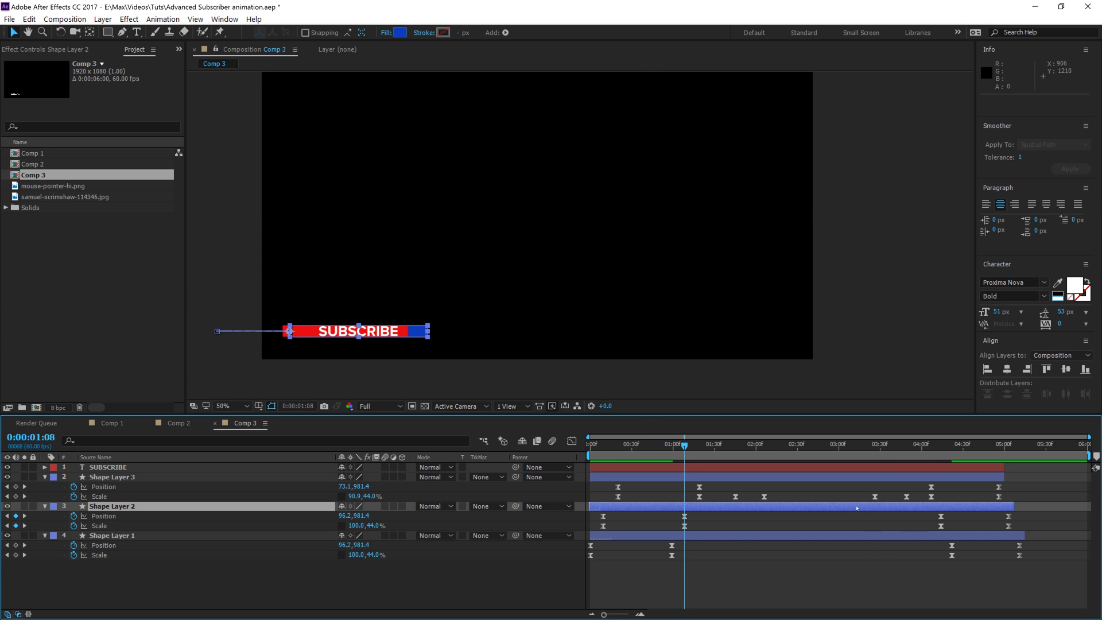
pyautogui.moveTo(684, 445); pyautogui.dragTo(549, 459)
pyautogui.press('space')
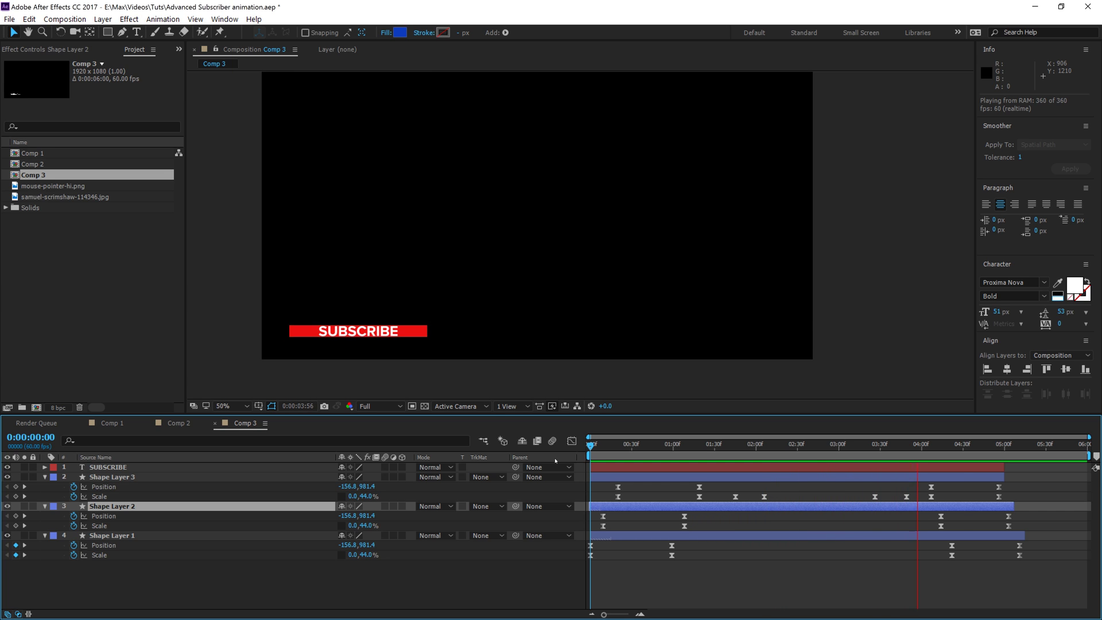
pyautogui.press('space')
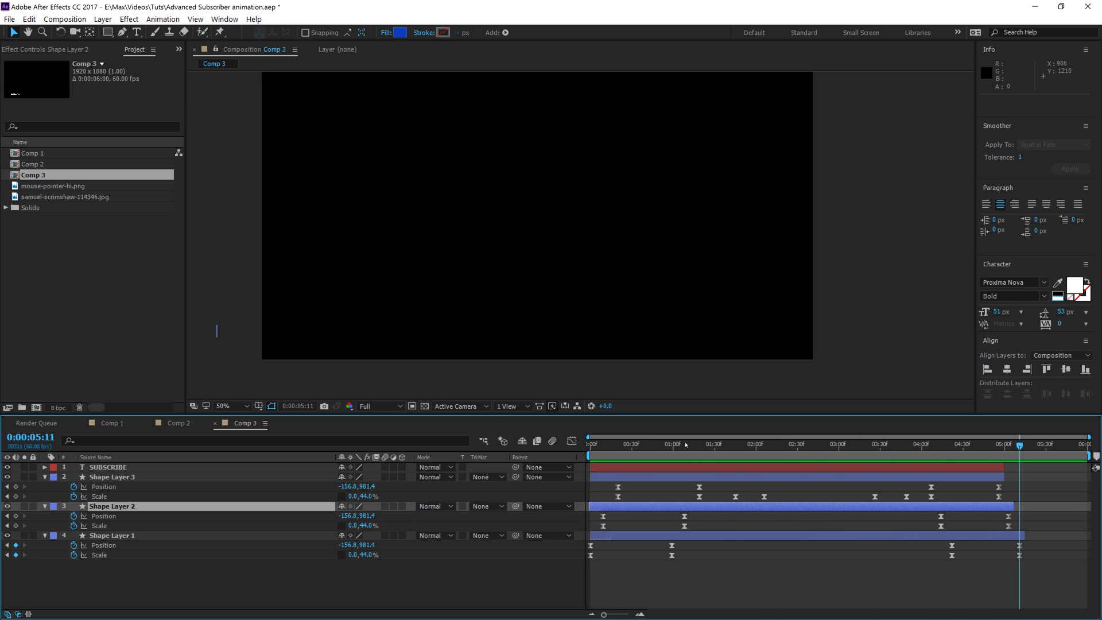
pyautogui.moveTo(686, 444); pyautogui.dragTo(811, 461)
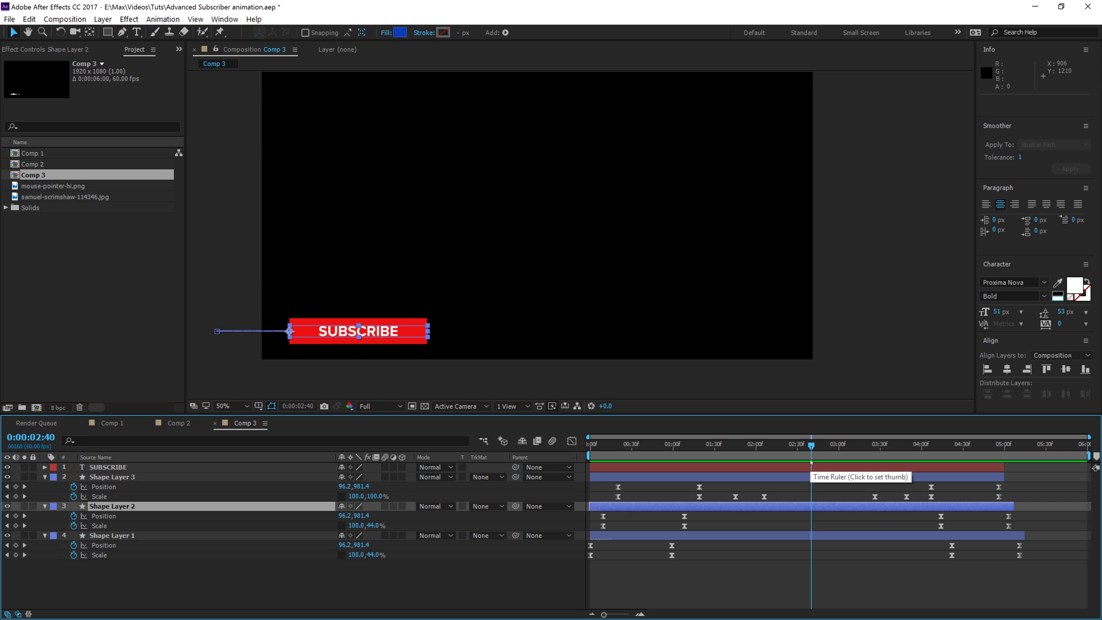
pyautogui.click(762, 585)
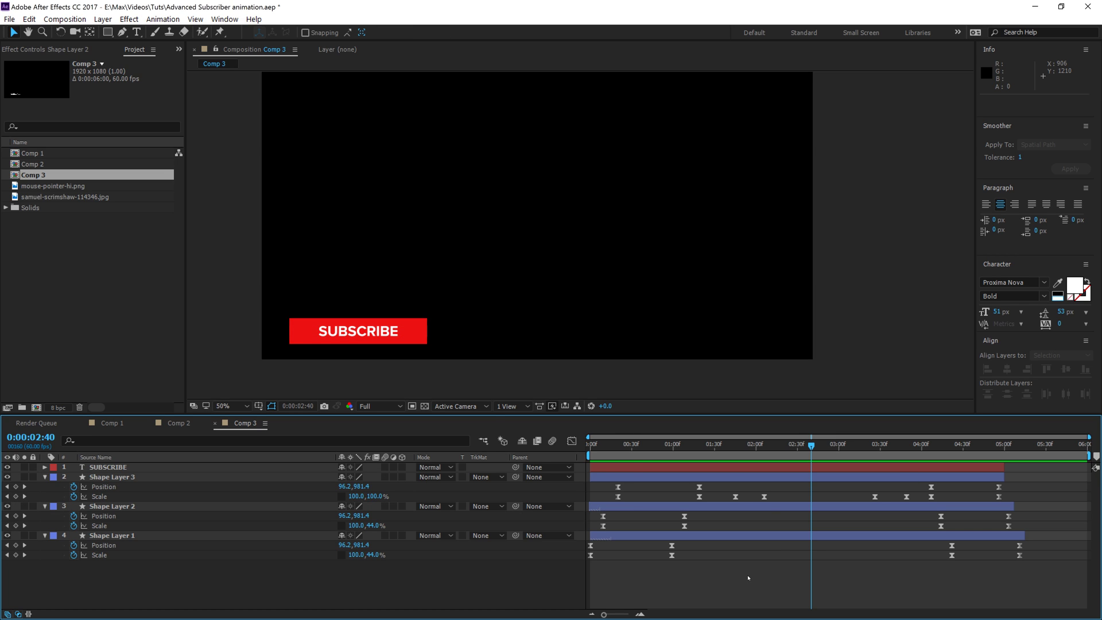
pyautogui.click(320, 496)
pyautogui.click(301, 499)
pyautogui.press('space')
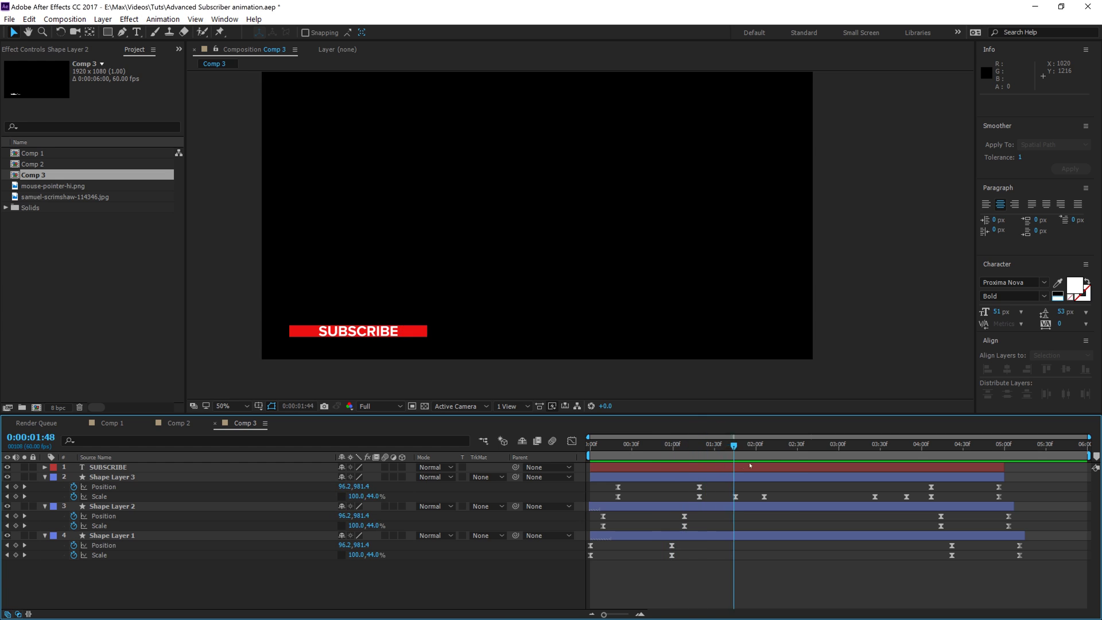
pyautogui.press('KP_2')
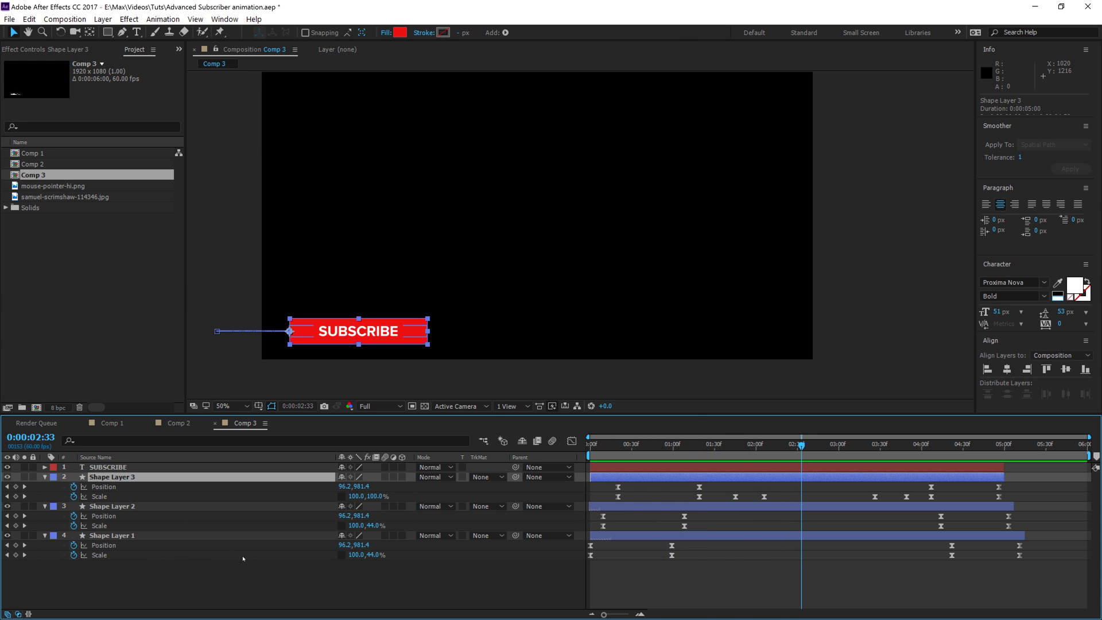
# Duplicate Shape Layer 3 to the top as Shape Layer 4 and make it SUBSCRIBE's alpha matte.
pyautogui.hotkey('ctrl', 'd')
pyautogui.moveTo(109, 476); pyautogui.dragTo(127, 465)
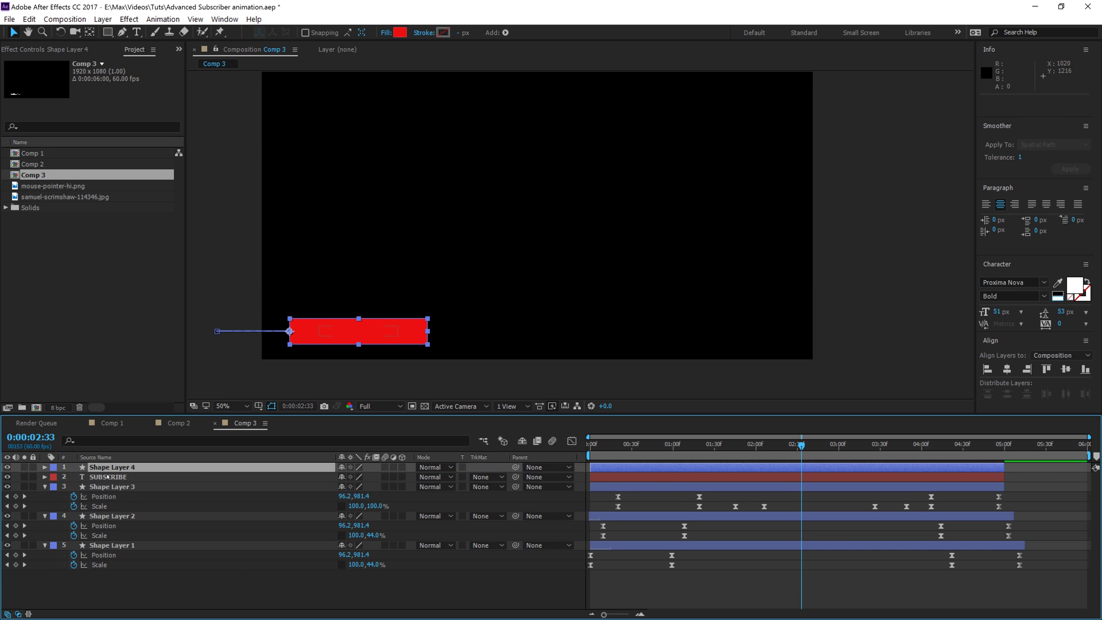
pyautogui.press('F2')
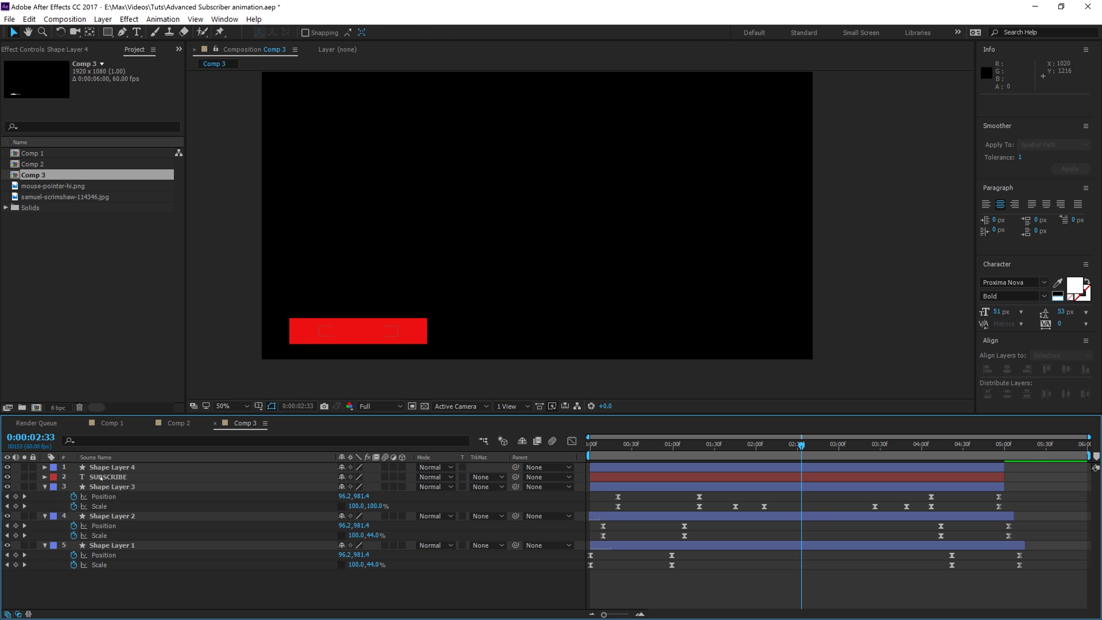
pyautogui.press('KP_2')
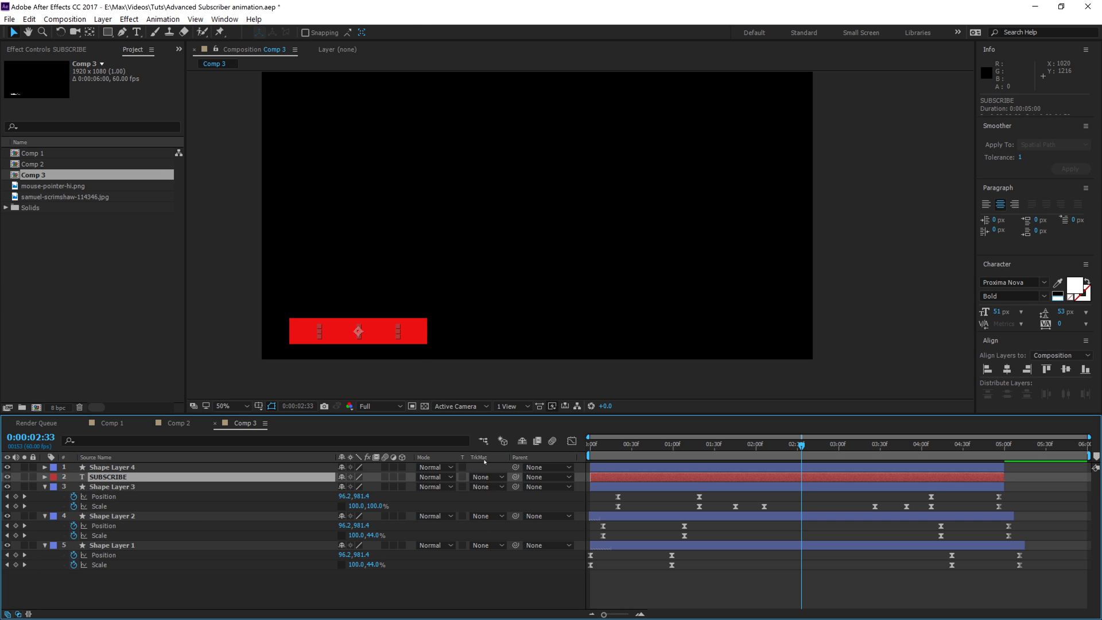
pyautogui.rightClick(271, 459)
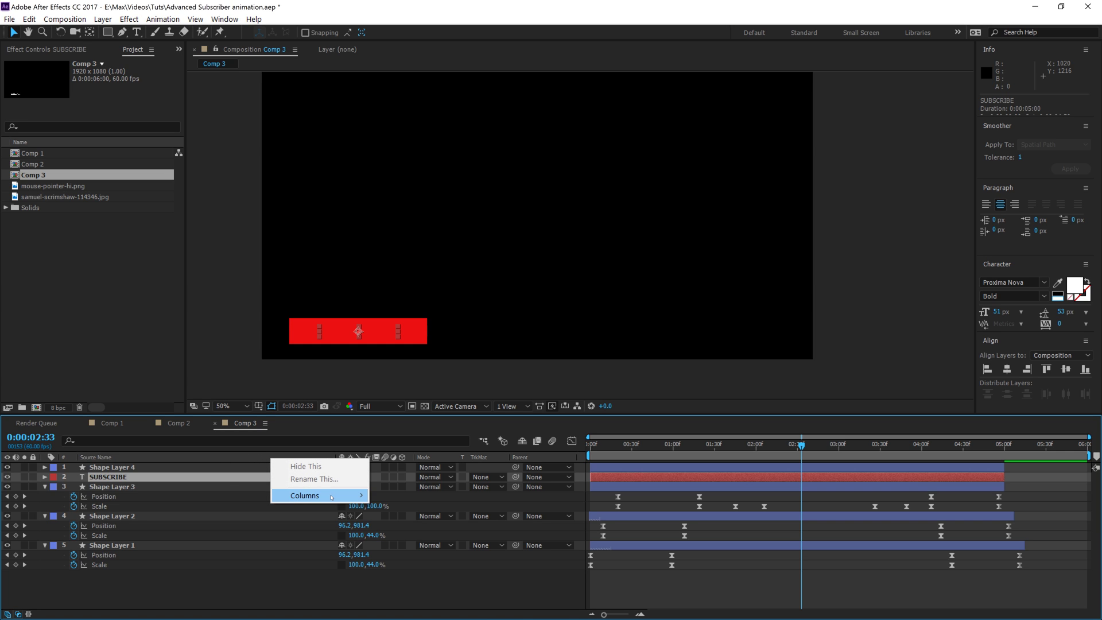
pyautogui.moveTo(344, 495)
pyautogui.click(465, 492)
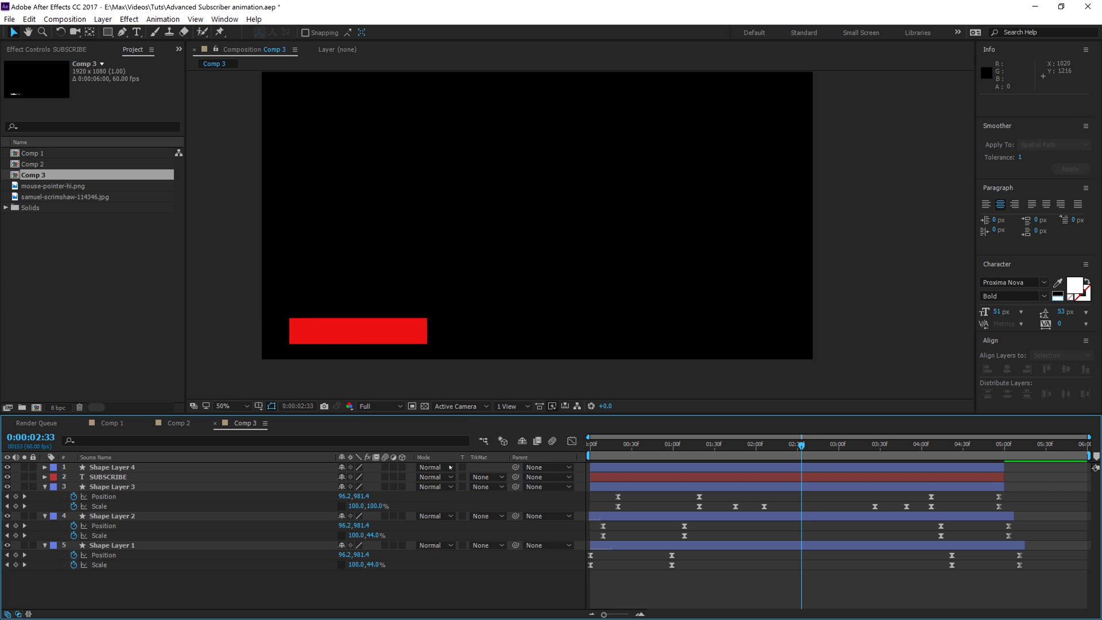
pyautogui.click(230, 477)
pyautogui.click(495, 478)
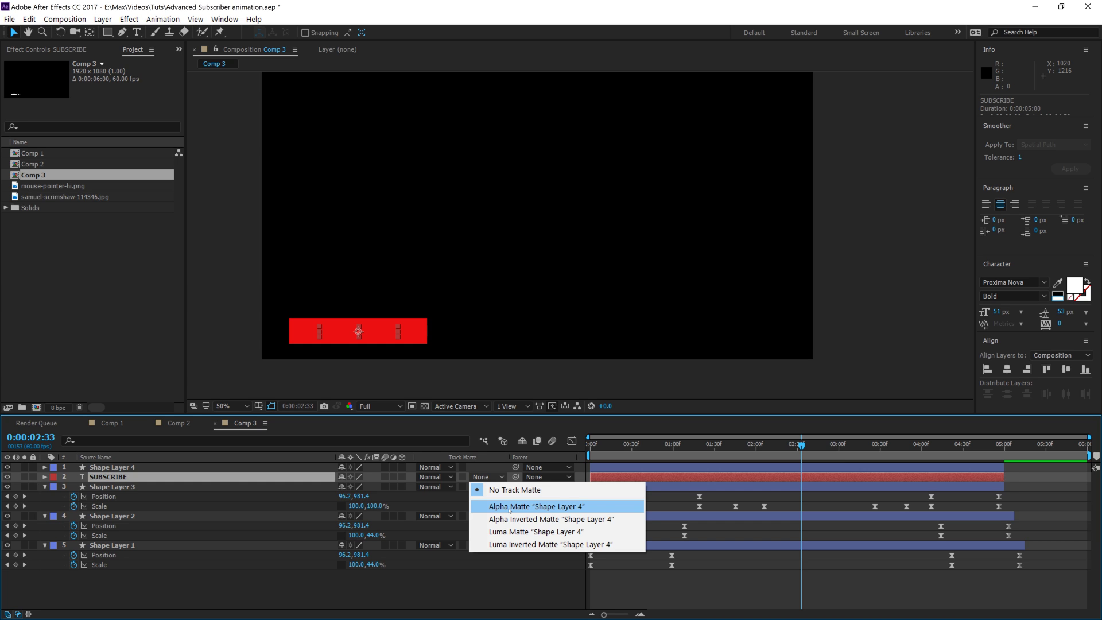
pyautogui.click(509, 508)
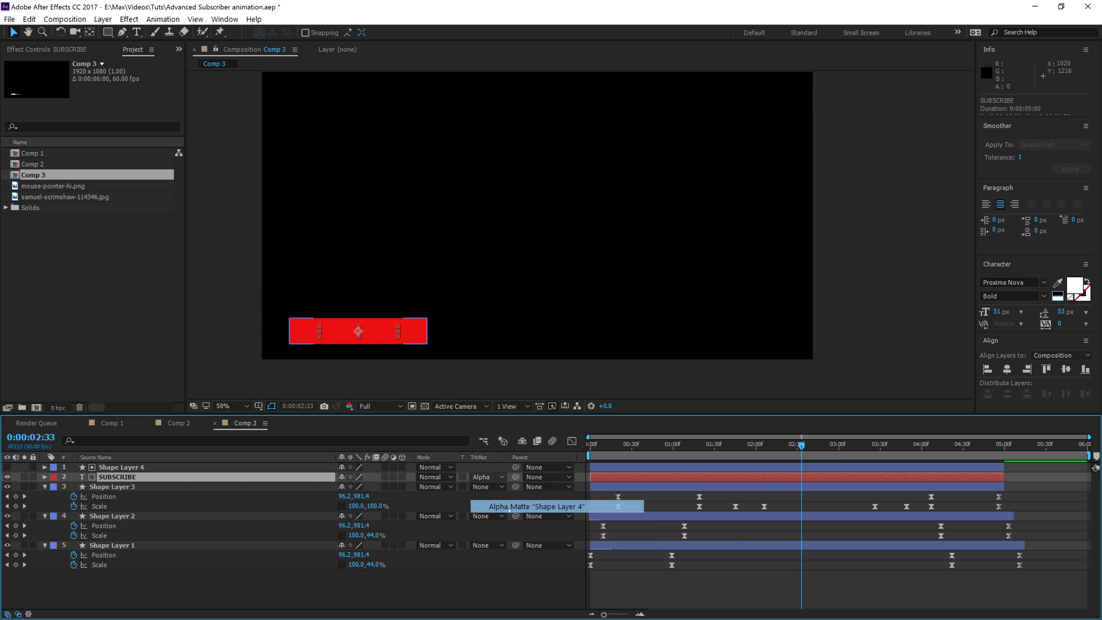
# Paste Shape Layer 3's keyframes onto Shape Layer 4 and scrub to check the text reveal.
pyautogui.click(628, 469)
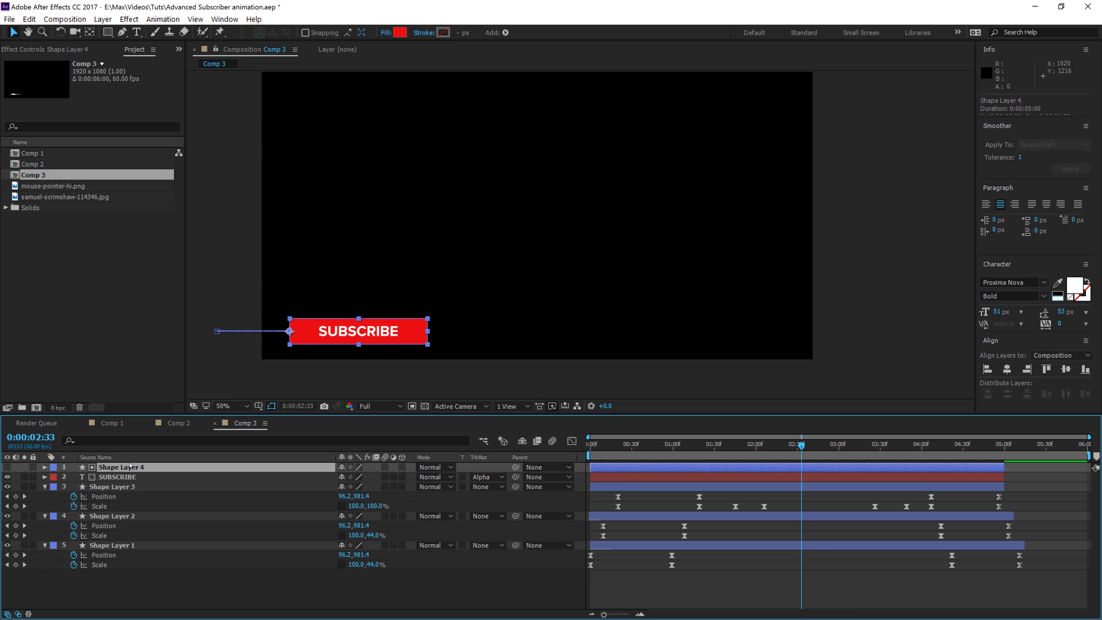
pyautogui.hotkey('ctrl', 'v')
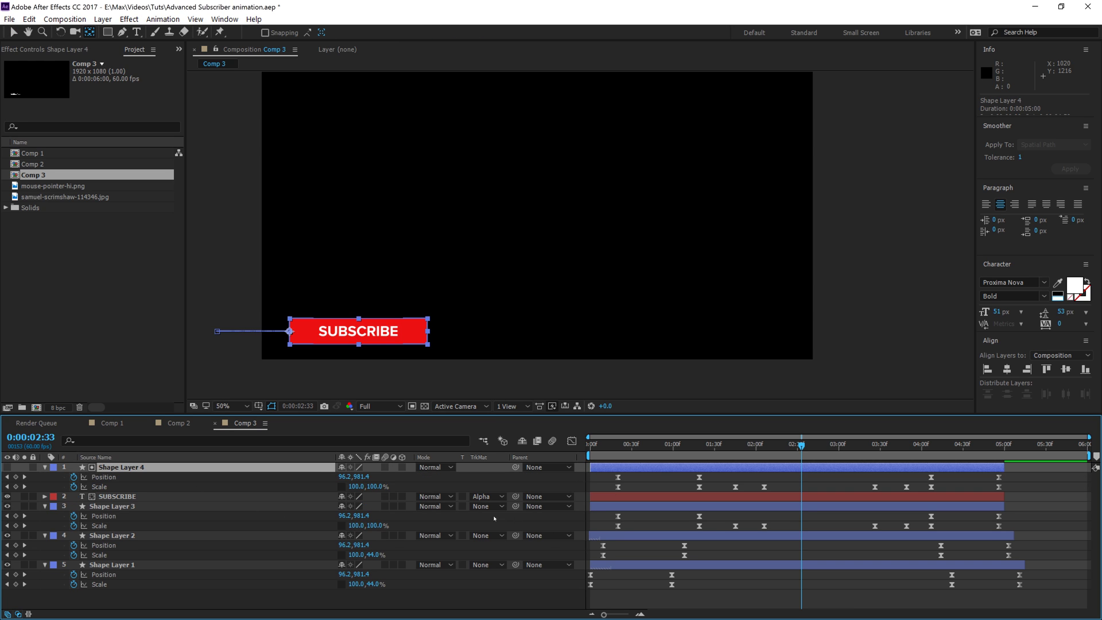
pyautogui.hotkey('ctrl', 'Down')
pyautogui.moveTo(591, 445); pyautogui.dragTo(816, 497)
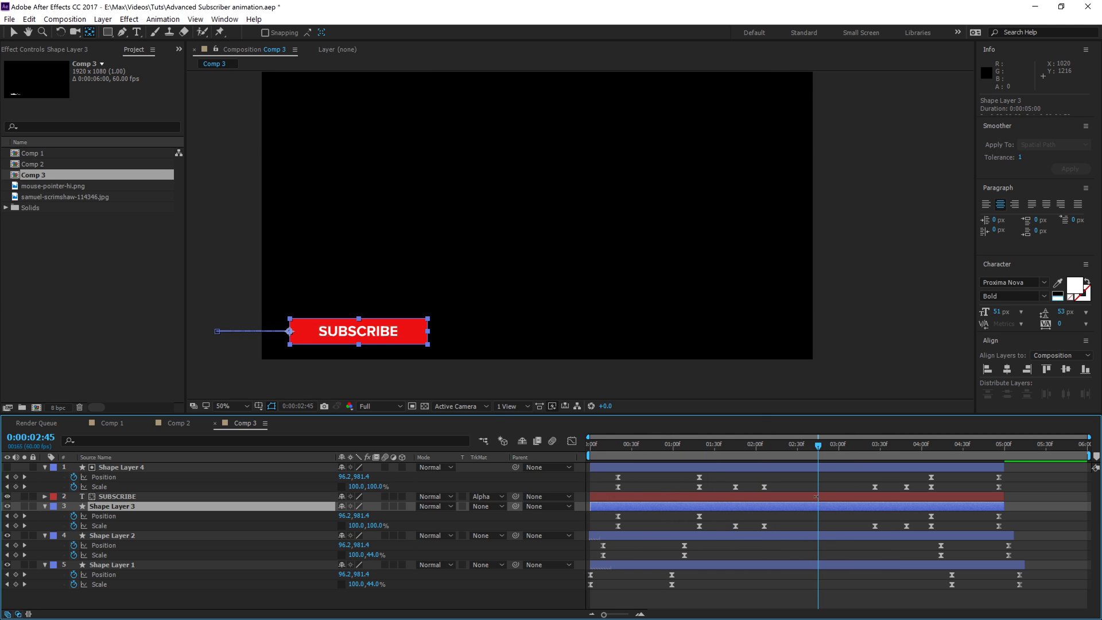
pyautogui.click(137, 287)
# Collapse all layer properties, save the project, and scrub through the animation's opening.
pyautogui.press('u')
pyautogui.click(822, 446)
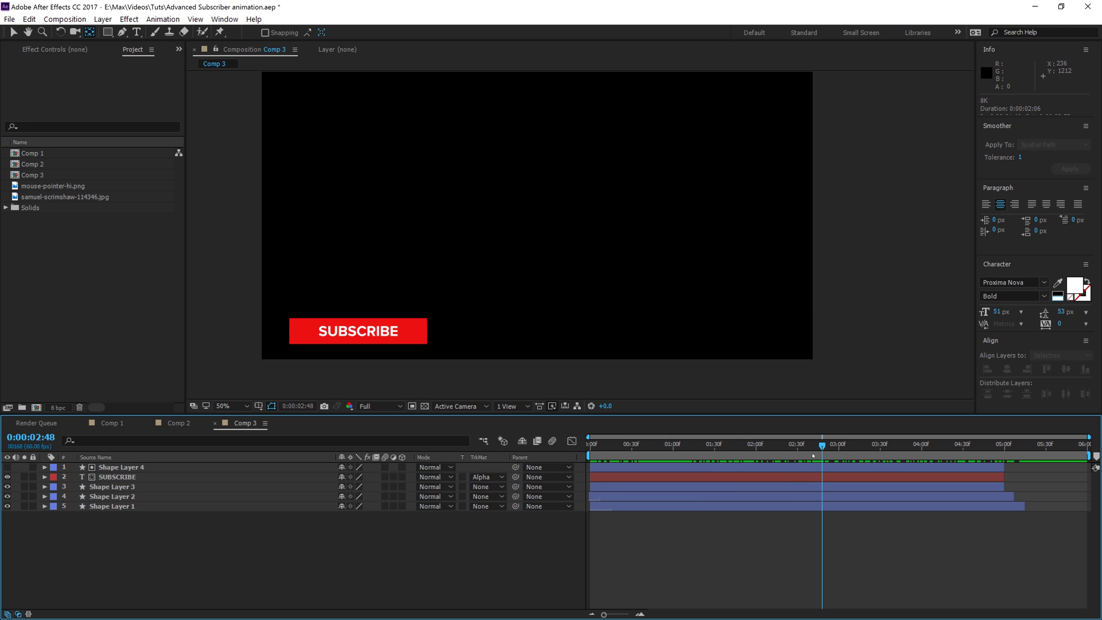
pyautogui.hotkey('ctrl', 's')
pyautogui.moveTo(823, 446)
pyautogui.mouseDown()
pyautogui.moveTo(593, 446)
pyautogui.moveTo(842, 446)
pyautogui.mouseUp()
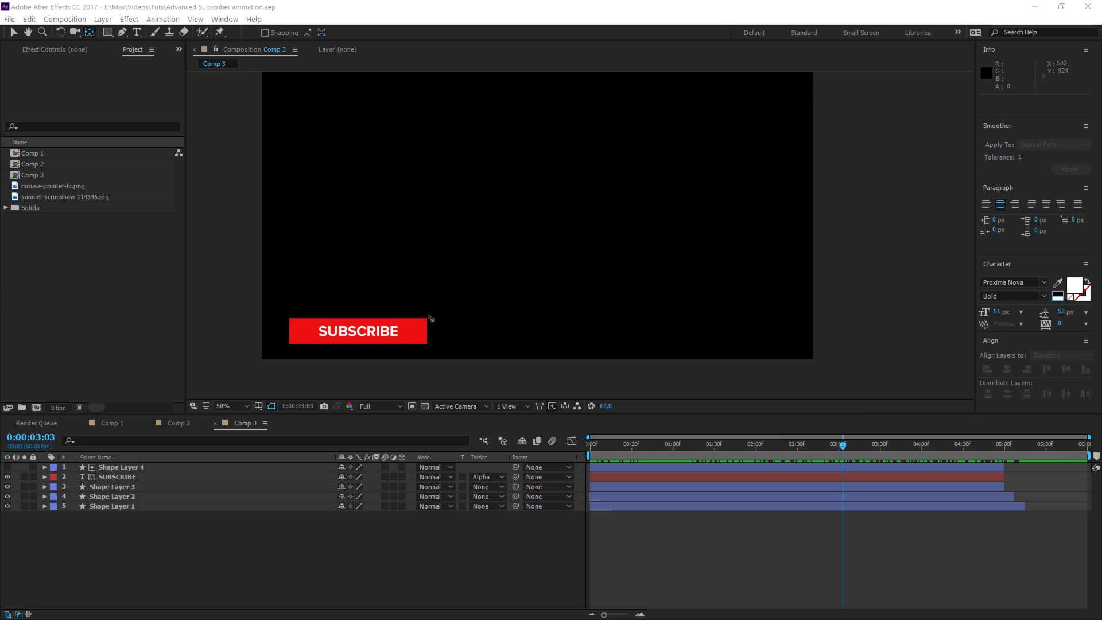
pyautogui.moveTo(841, 447); pyautogui.dragTo(791, 484)
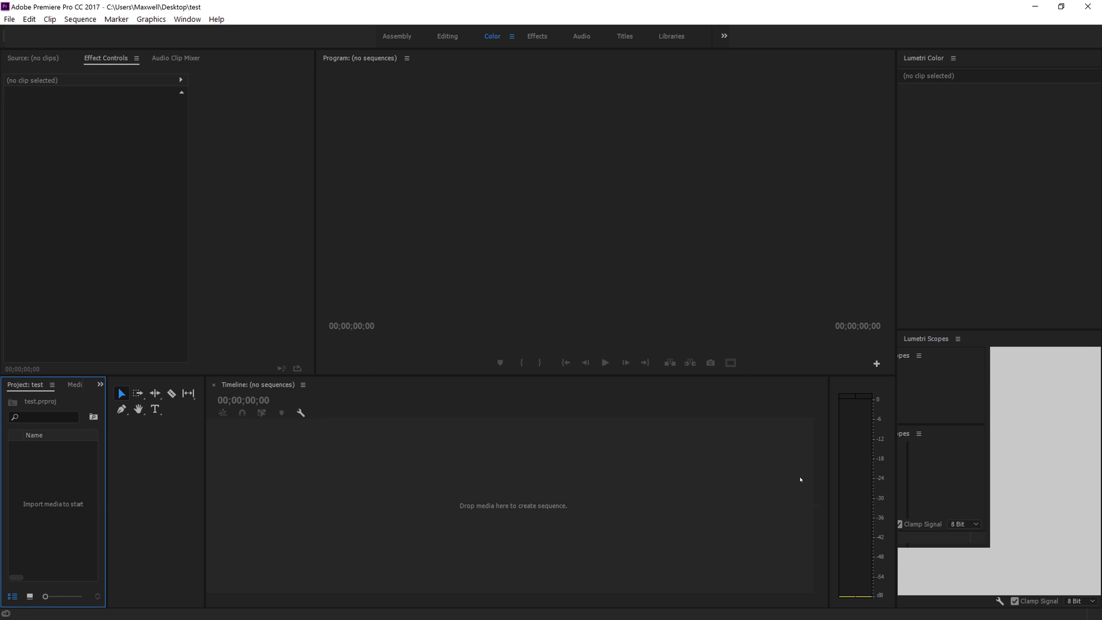
pyautogui.click(801, 479)
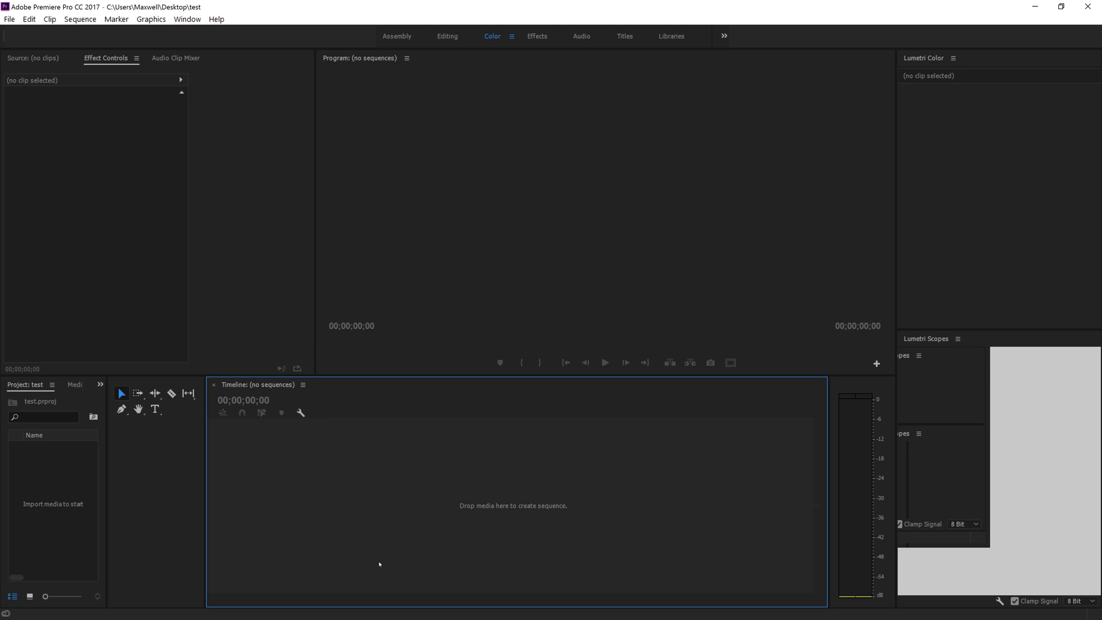
# Import Comp 3 from Advanced Subscriber animation.aep into the Premiere Pro project.
pyautogui.moveTo(108, 413); pyautogui.dragTo(279, 414)
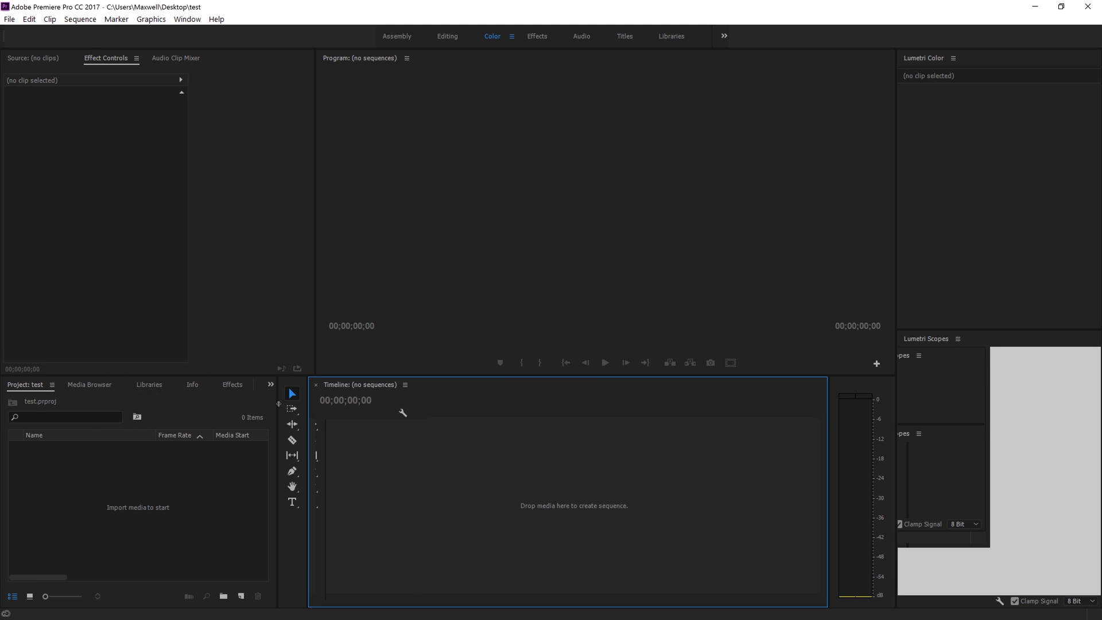
pyautogui.rightClick(90, 469)
pyautogui.click(117, 550)
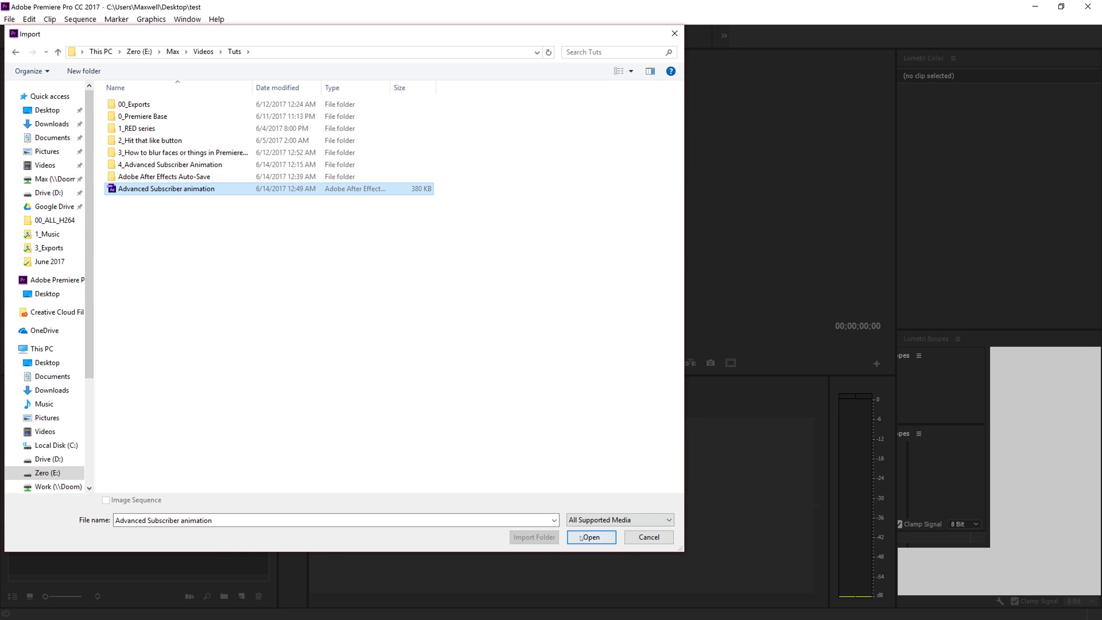
pyautogui.click(584, 537)
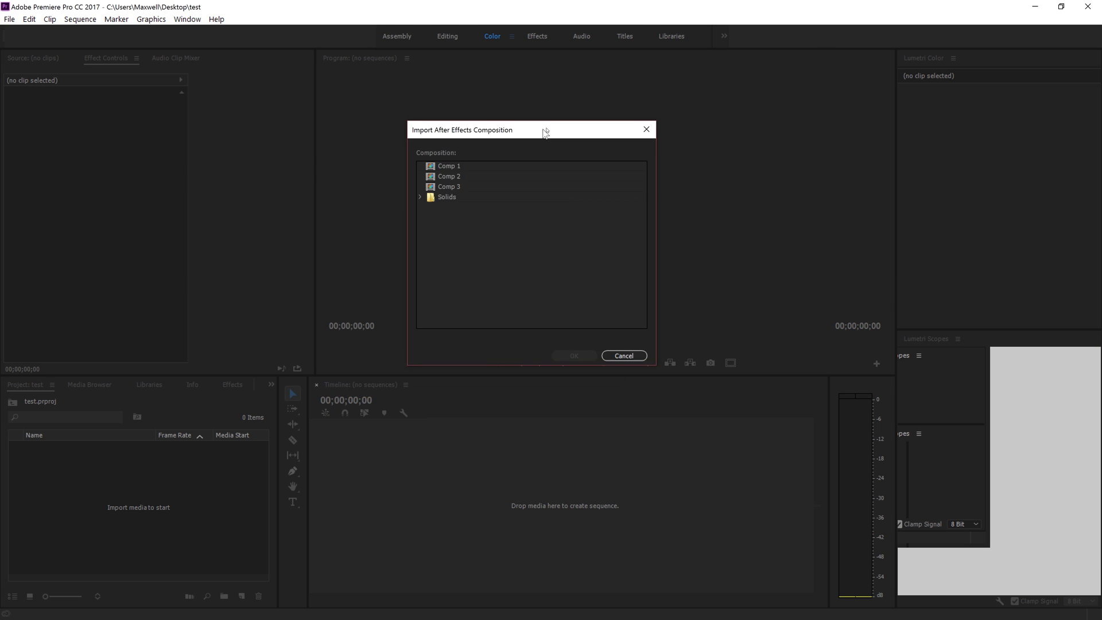
pyautogui.click(347, 239)
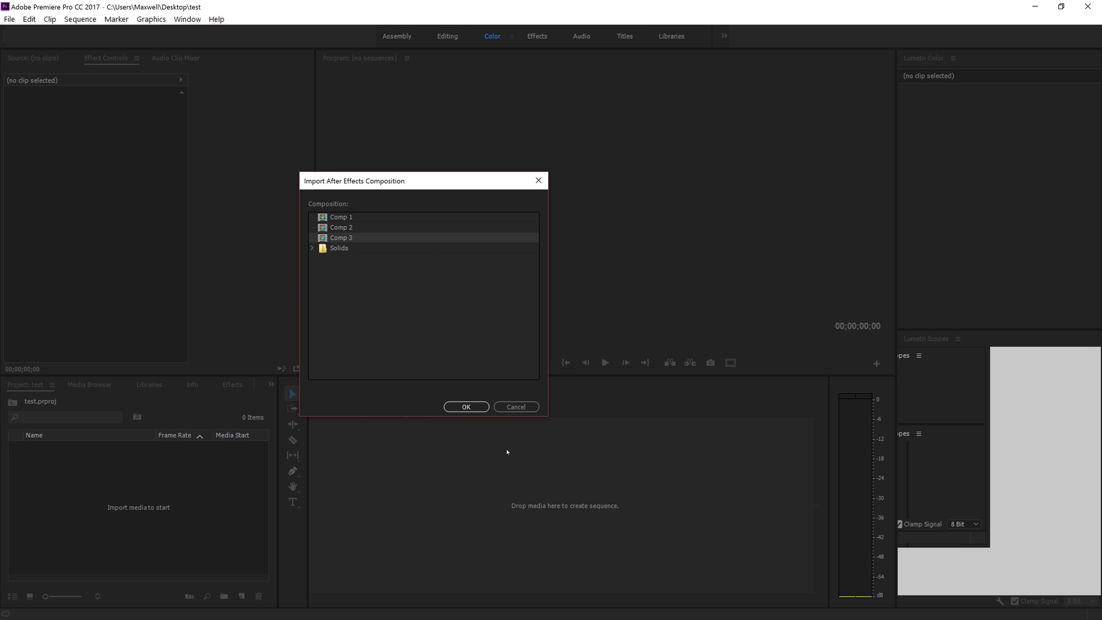
pyautogui.click(467, 408)
pyautogui.click(128, 509)
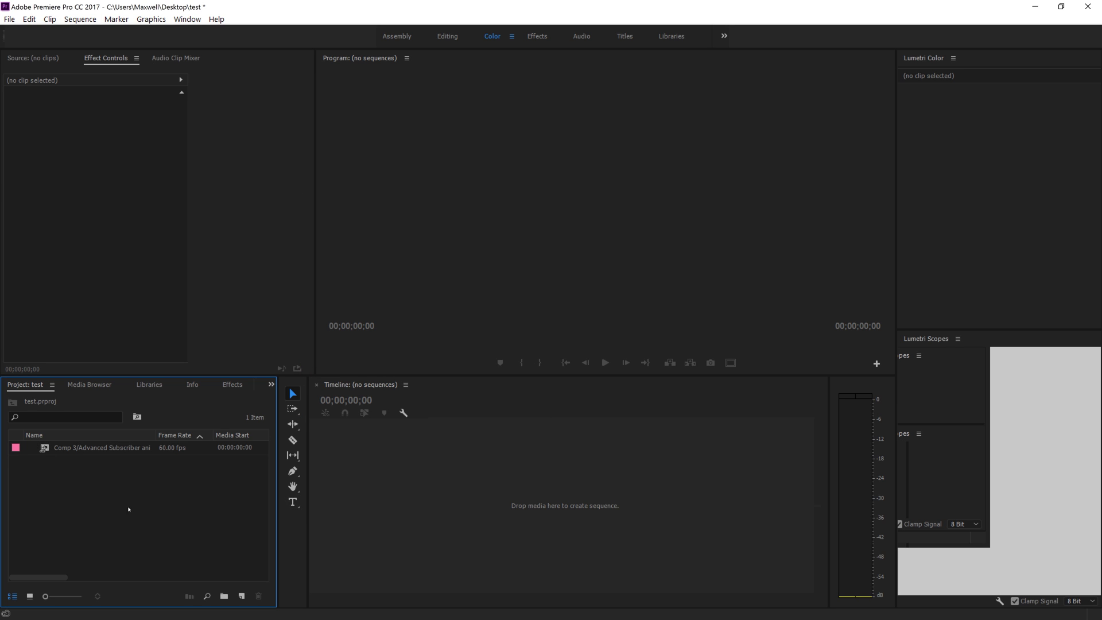
# Create Sequence 01 from the DSLR 1080p24 preset with the timebase changed to 60.00 fps.
pyautogui.rightClick(95, 495)
pyautogui.moveTo(144, 542)
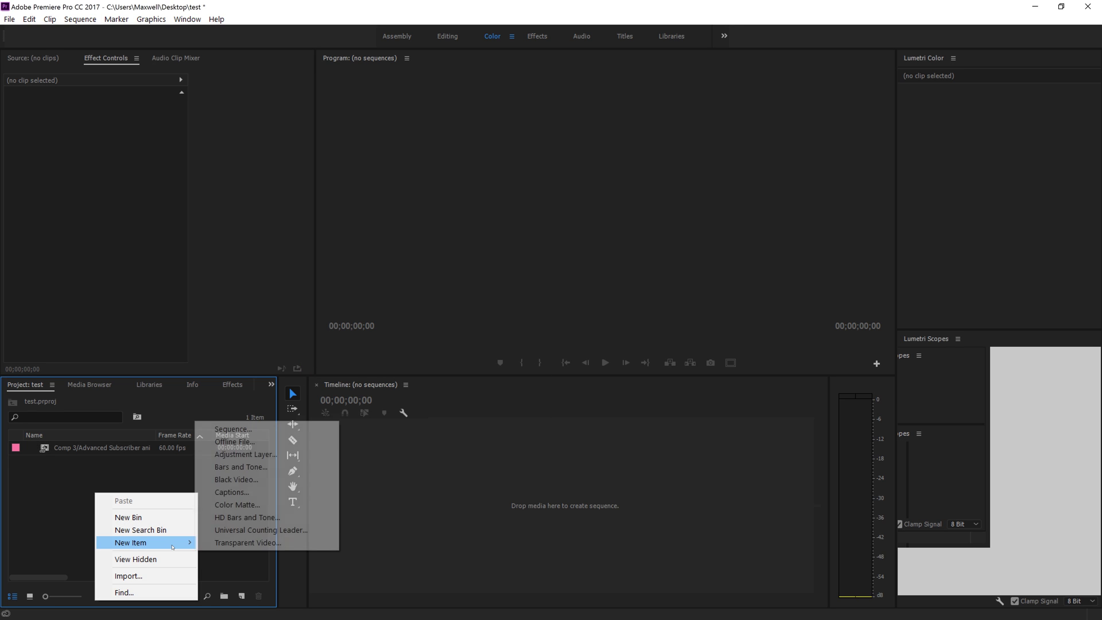
pyautogui.click(241, 430)
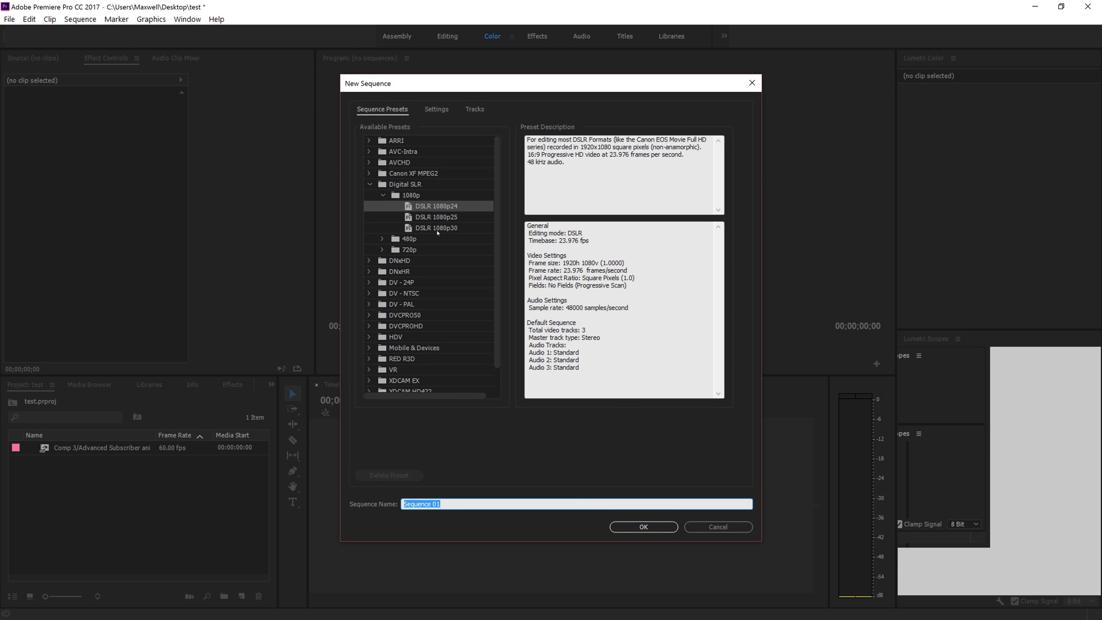
pyautogui.hotkey('shift', 'Tab')
pyautogui.press('Down')
pyautogui.press('Down')
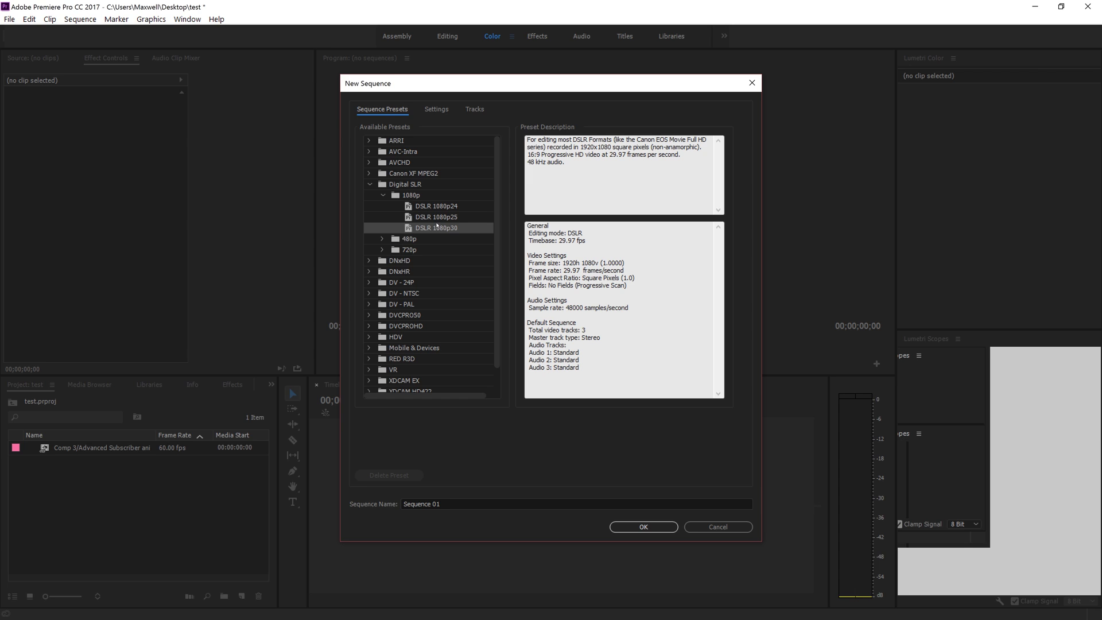
pyautogui.click(443, 205)
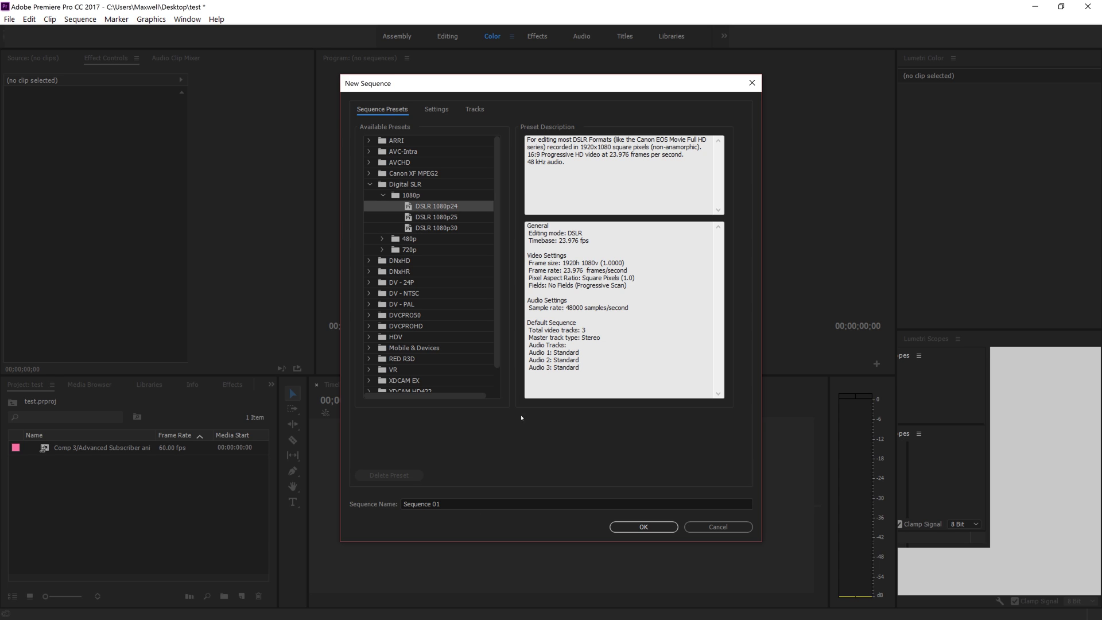
pyautogui.click(436, 113)
pyautogui.click(484, 145)
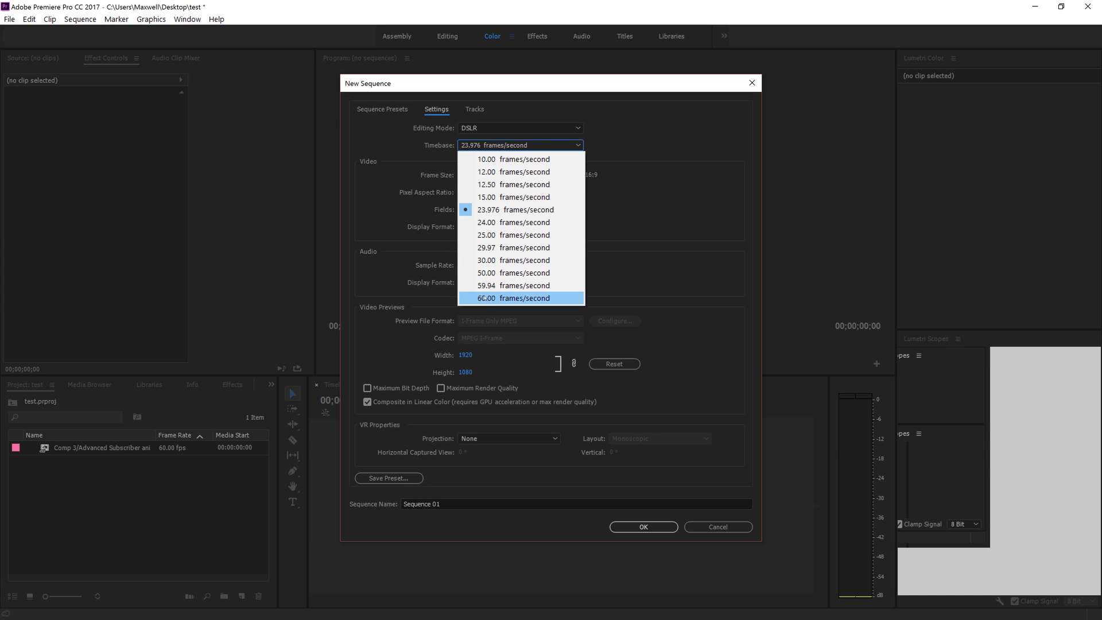
pyautogui.click(483, 298)
pyautogui.click(637, 527)
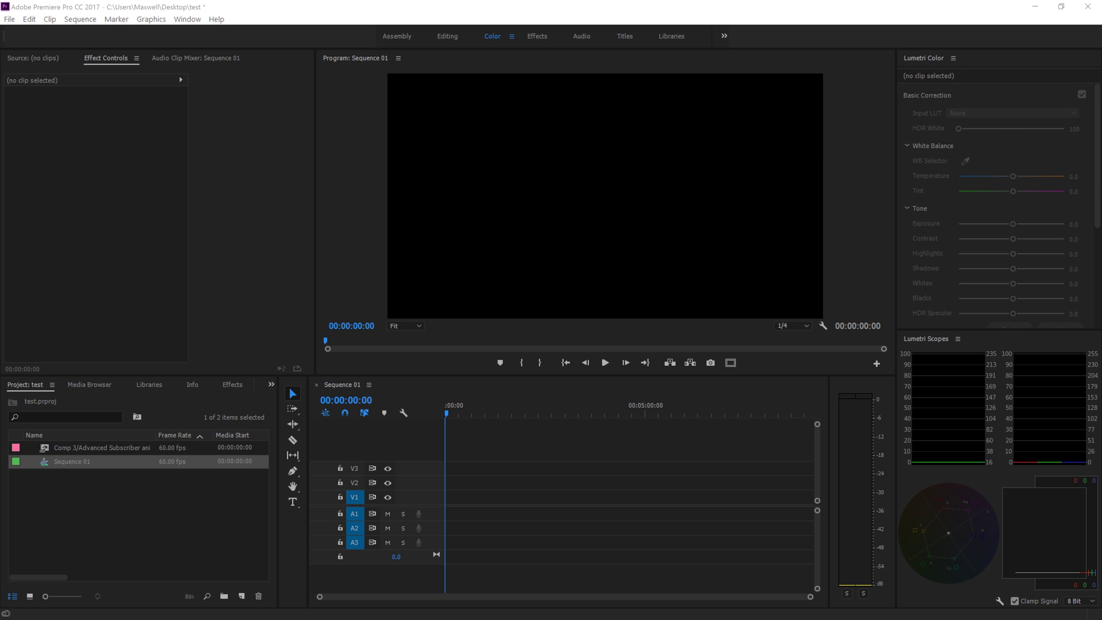
# Place the landscape photo on track V1 and set its Scale to 30.9.
pyautogui.moveTo(708, 402); pyautogui.dragTo(448, 497)
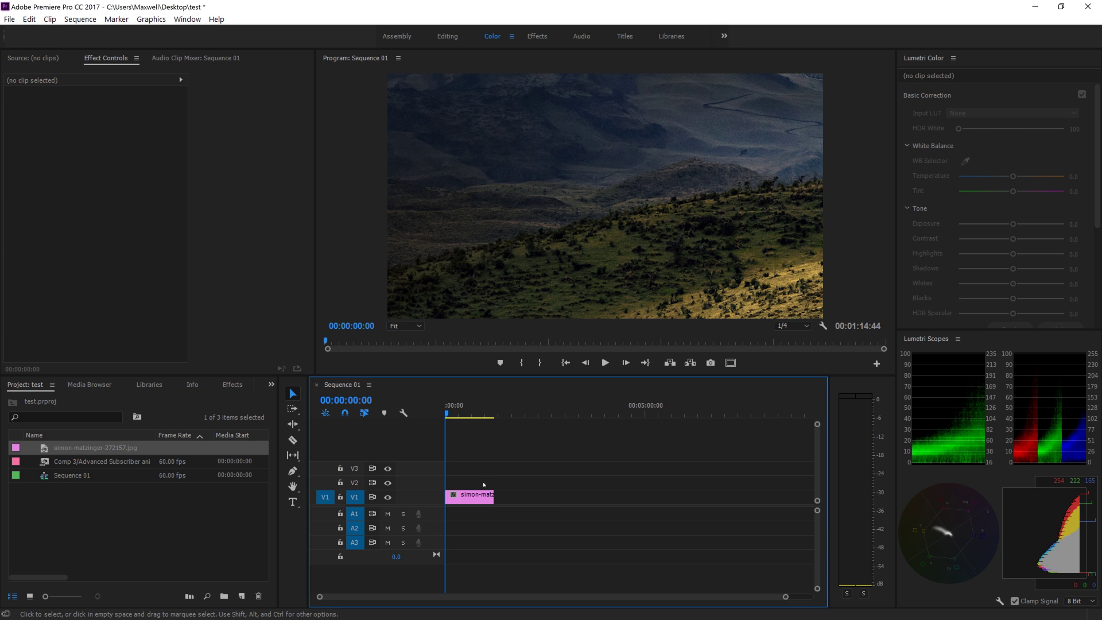
pyautogui.click(479, 496)
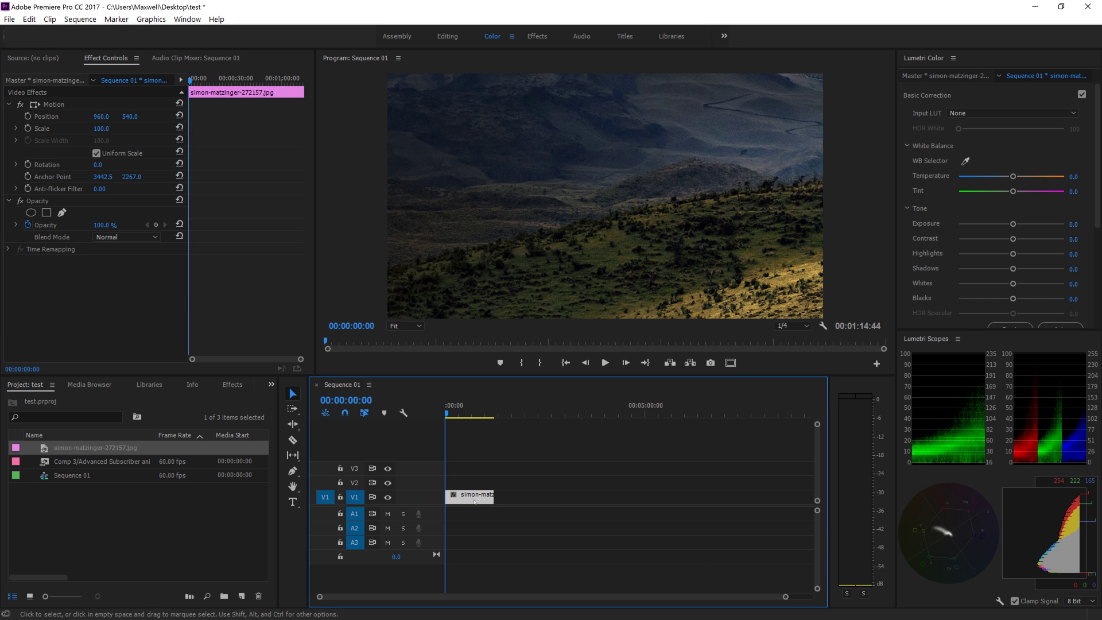
pyautogui.click(9, 130)
pyautogui.moveTo(95, 150); pyautogui.dragTo(43, 166)
pyautogui.click(63, 459)
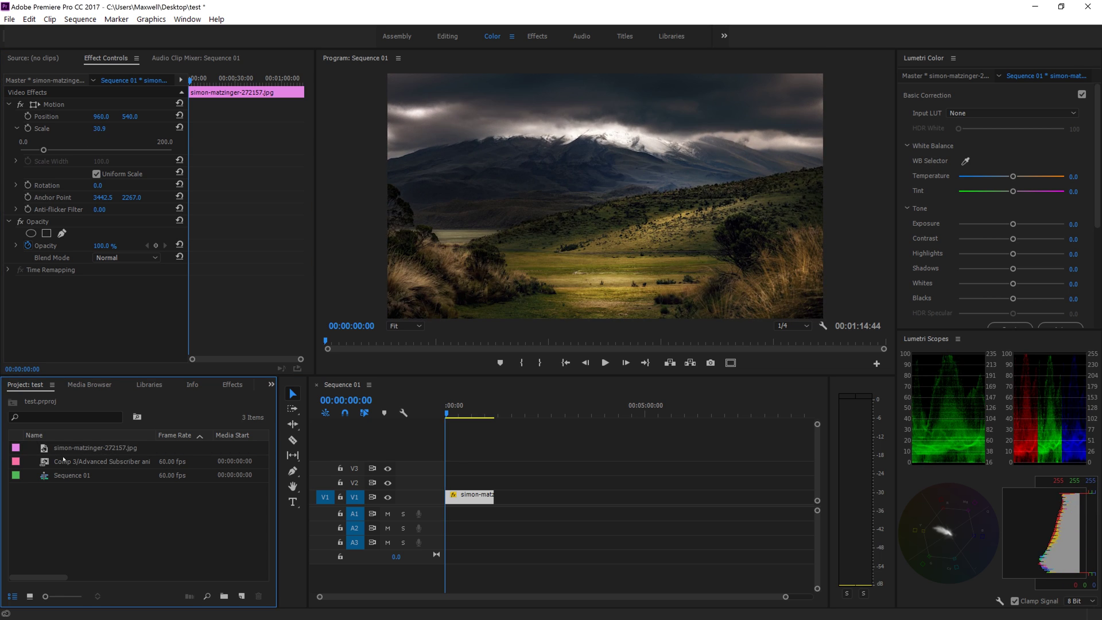
# Zoom the timeline to fit and place Comp 3 at the start of track V2.
pyautogui.click(64, 460)
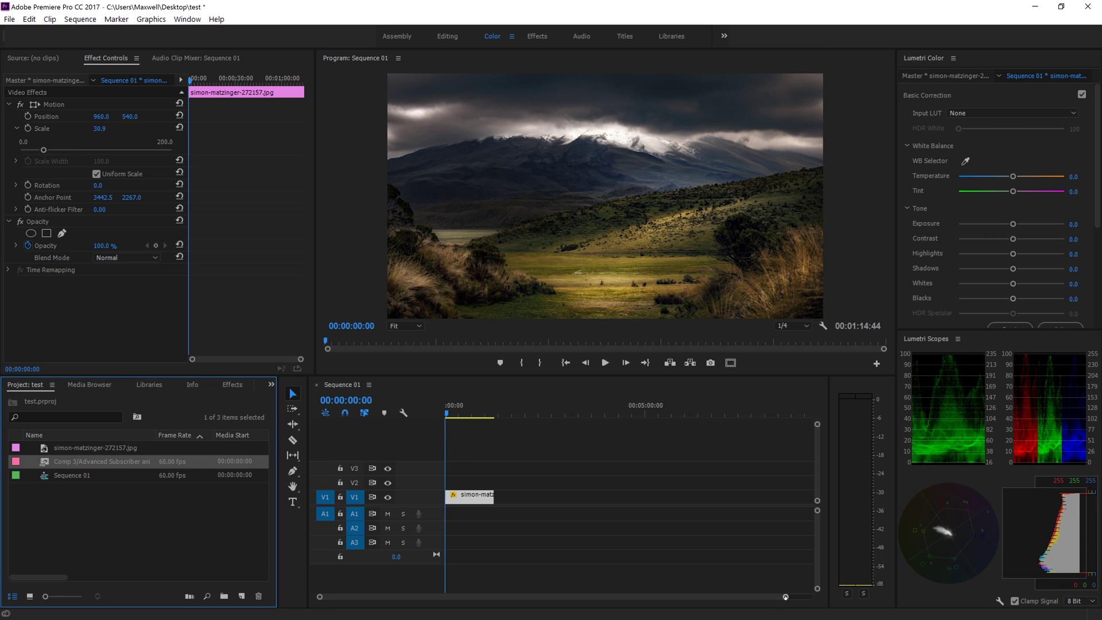
pyautogui.hotkey('shift', '3')
pyautogui.press('\\')
pyautogui.moveTo(63, 460); pyautogui.dragTo(454, 483)
# Play back the sequence and set the program monitor resolution to Full.
pyautogui.press('space')
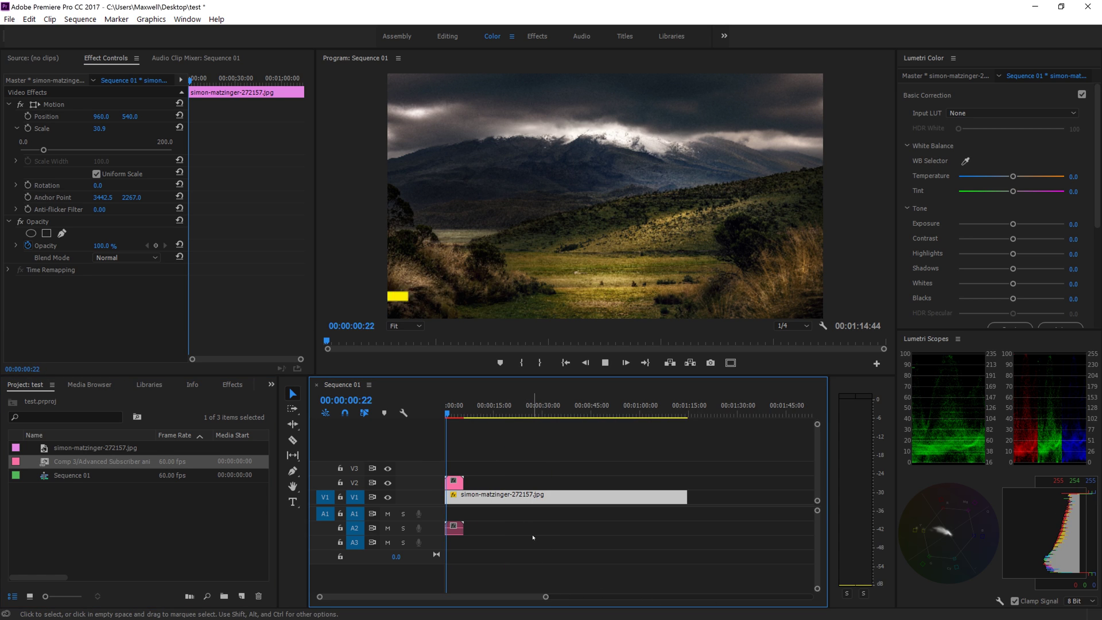
pyautogui.press('space')
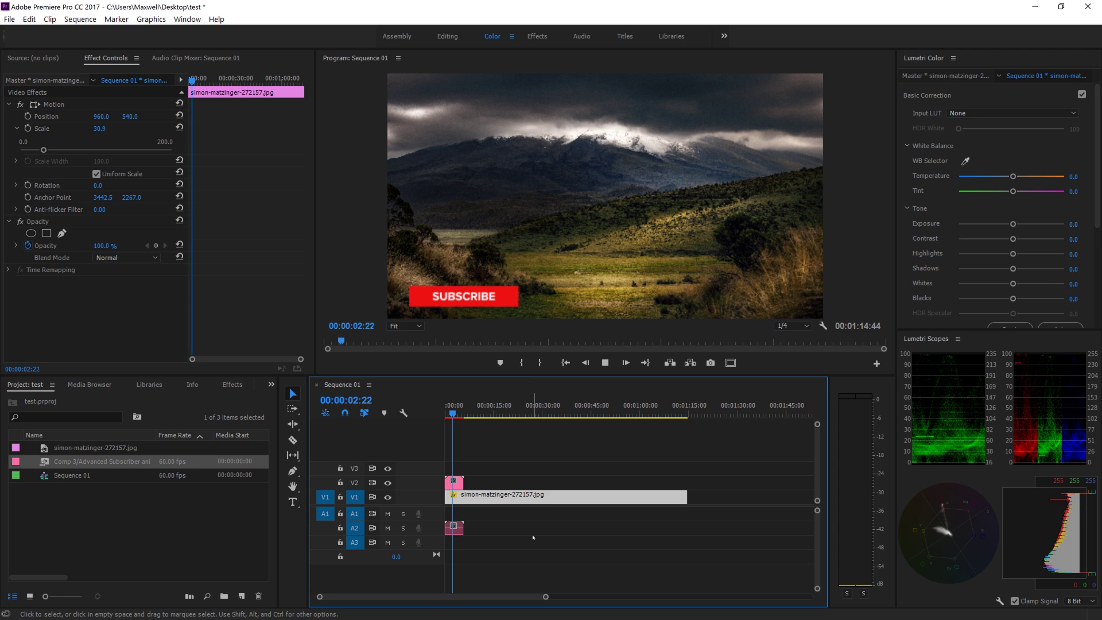
pyautogui.click(793, 325)
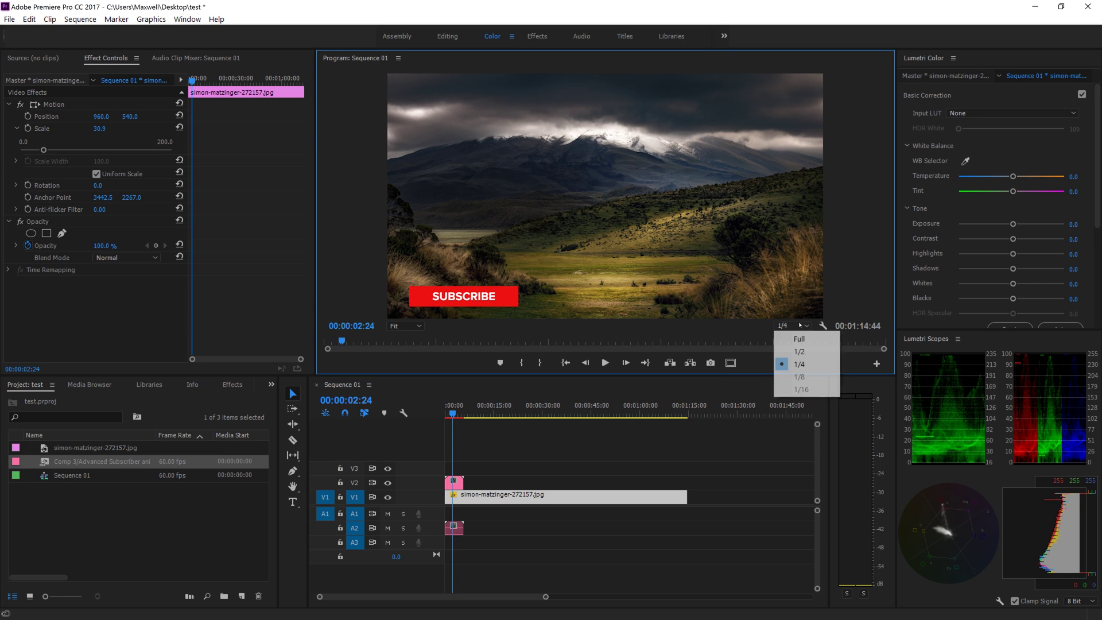
pyautogui.click(792, 338)
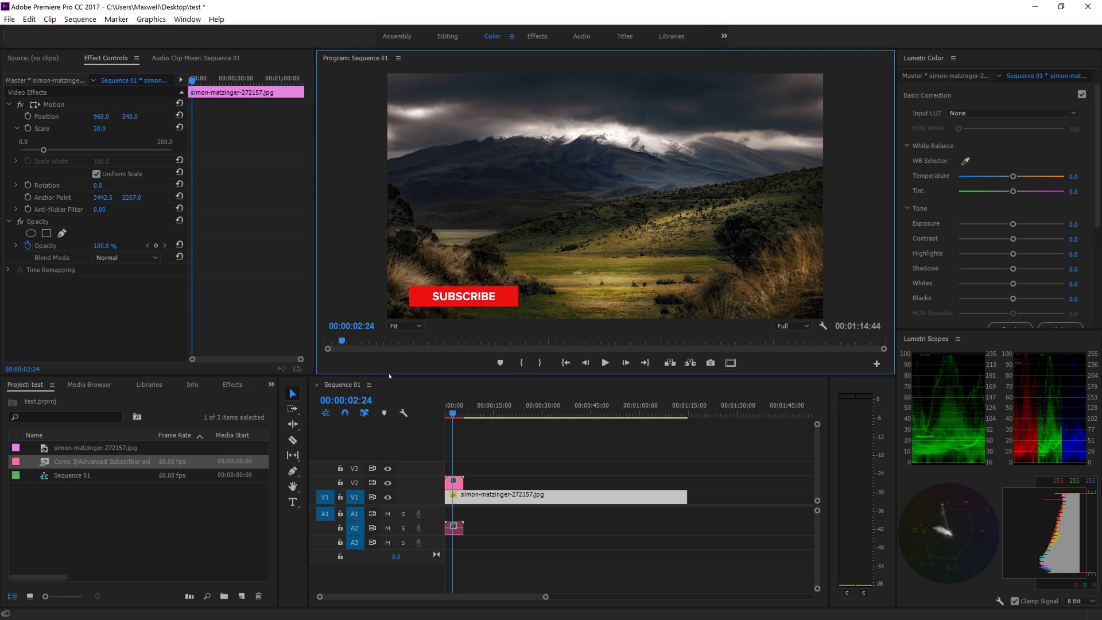
# Enlarge the program preview with safe-margin guides hidden and select the Comp 3 clip on V2.
pyautogui.moveTo(390, 375); pyautogui.dragTo(392, 456)
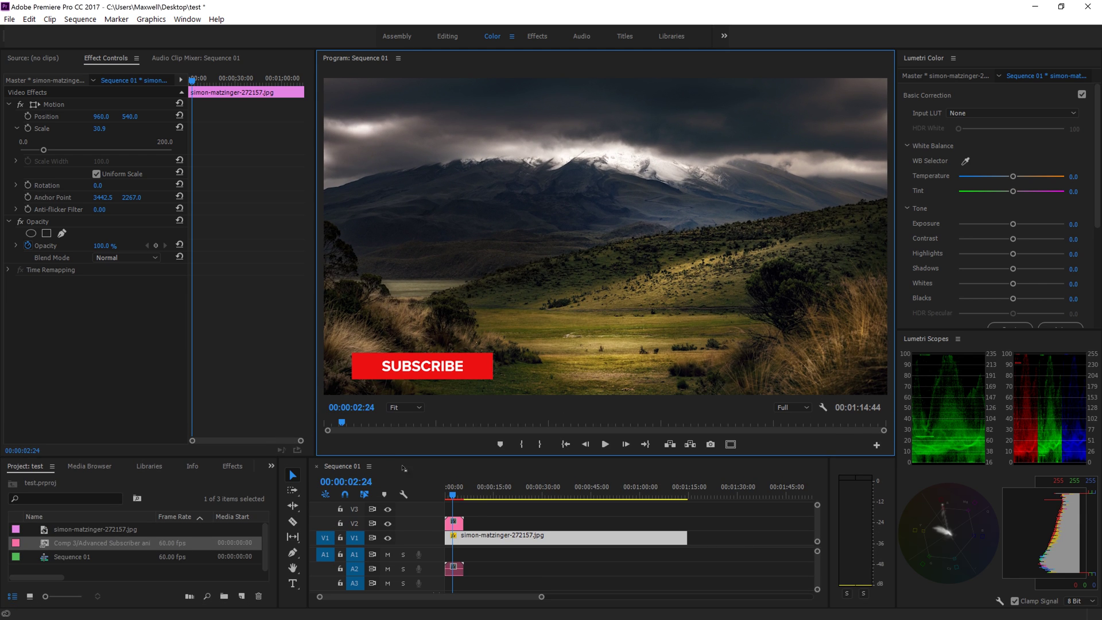
pyautogui.click(728, 448)
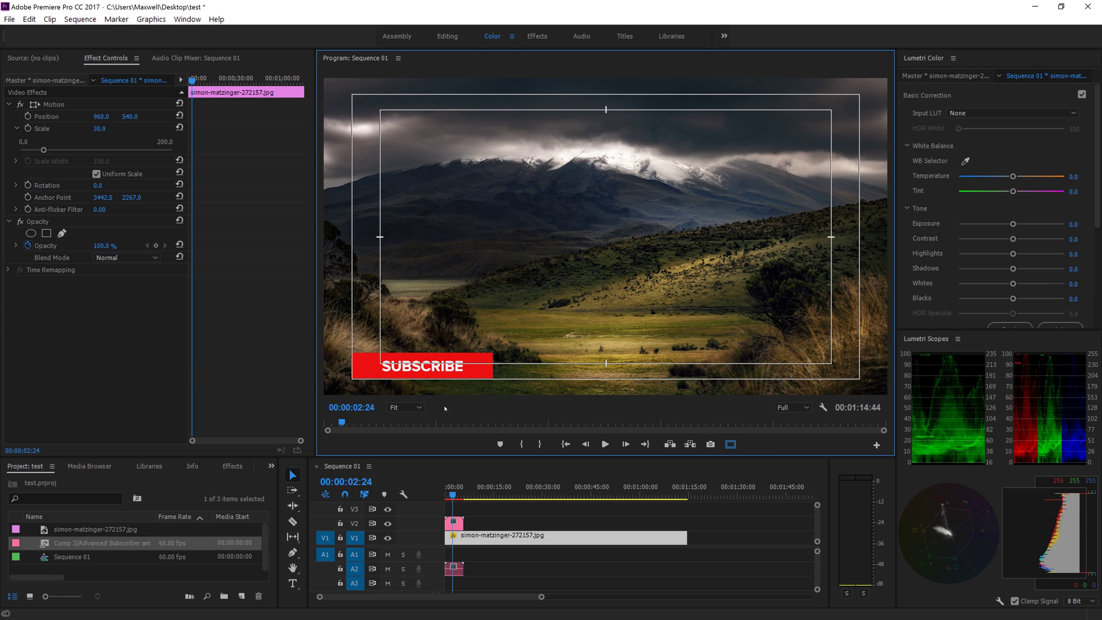
pyautogui.click(728, 448)
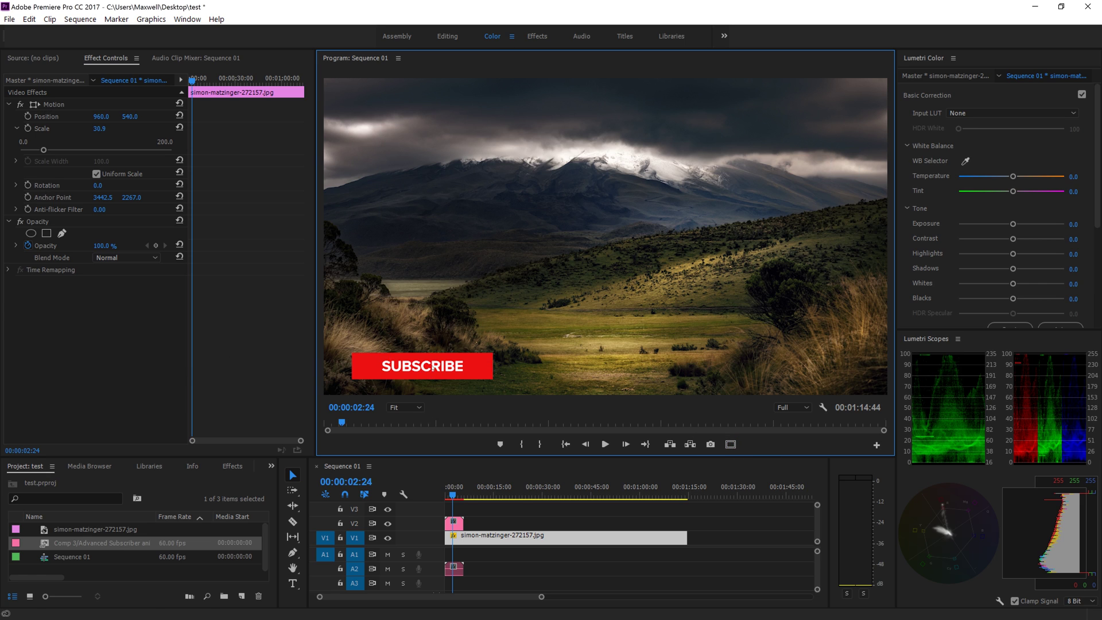
pyautogui.click(454, 524)
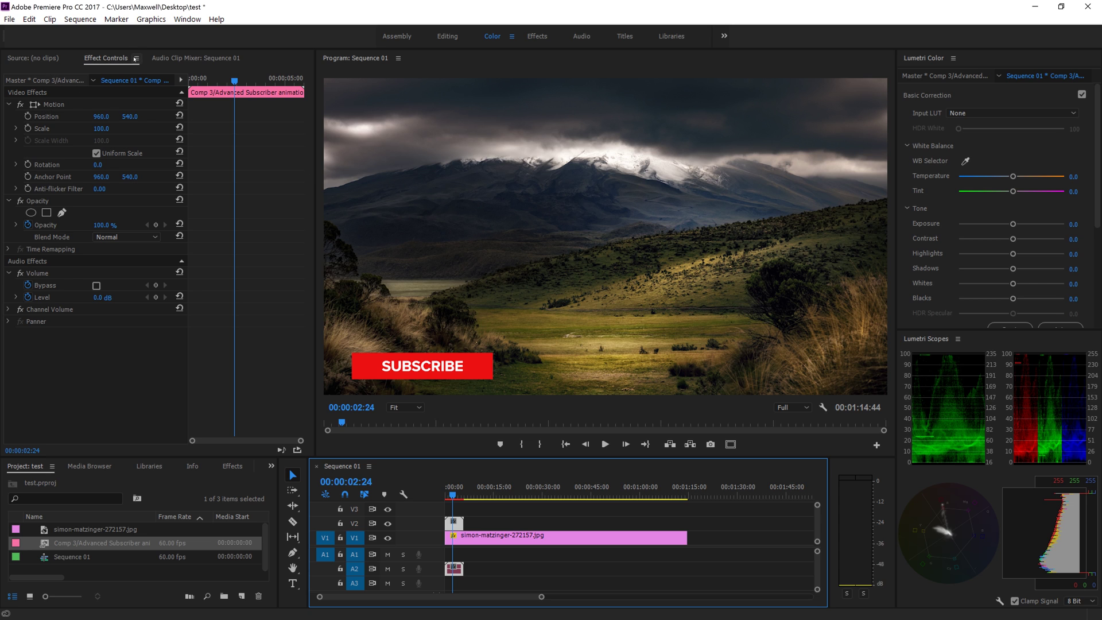
# Reopen Effect Controls from the Window menu and switch to the Master clip tab.
pyautogui.click(136, 58)
pyautogui.click(189, 63)
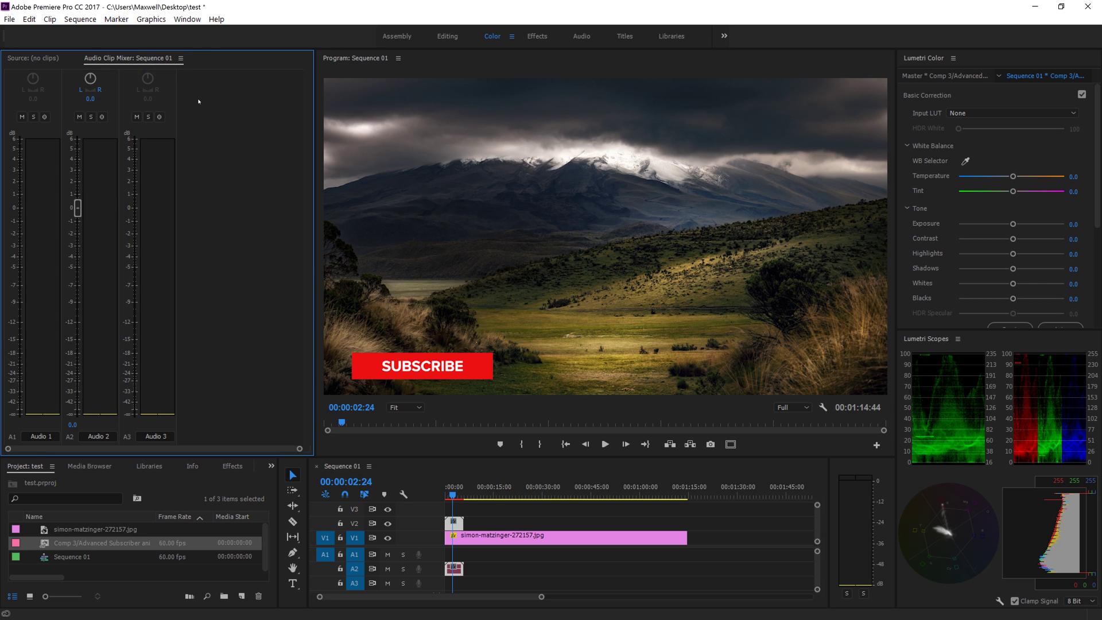
pyautogui.click(187, 19)
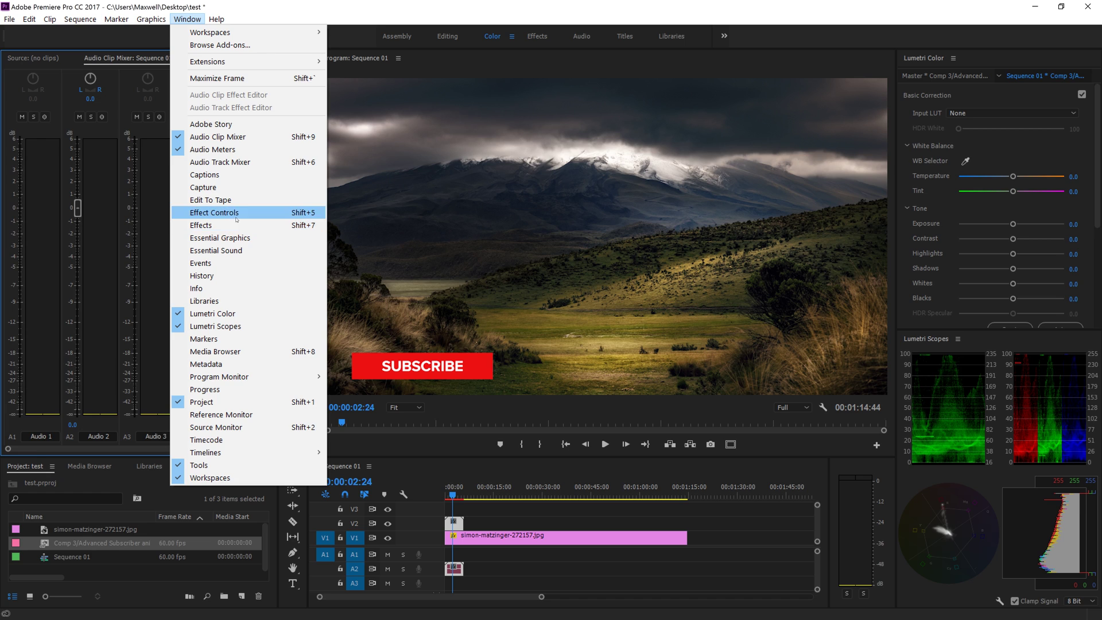
pyautogui.click(235, 214)
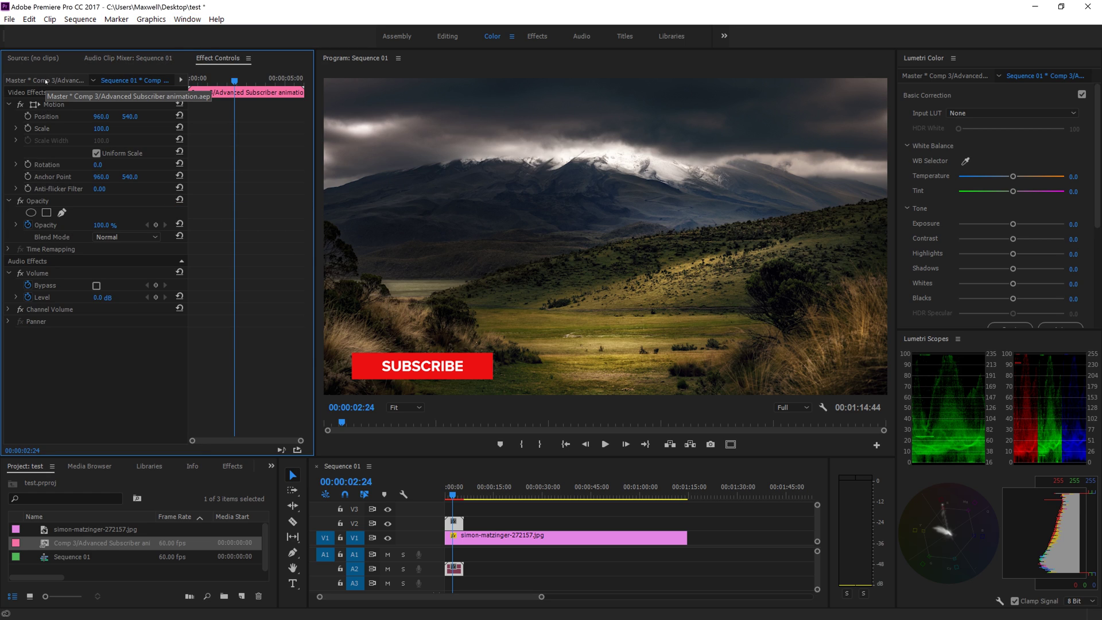
pyautogui.click(46, 81)
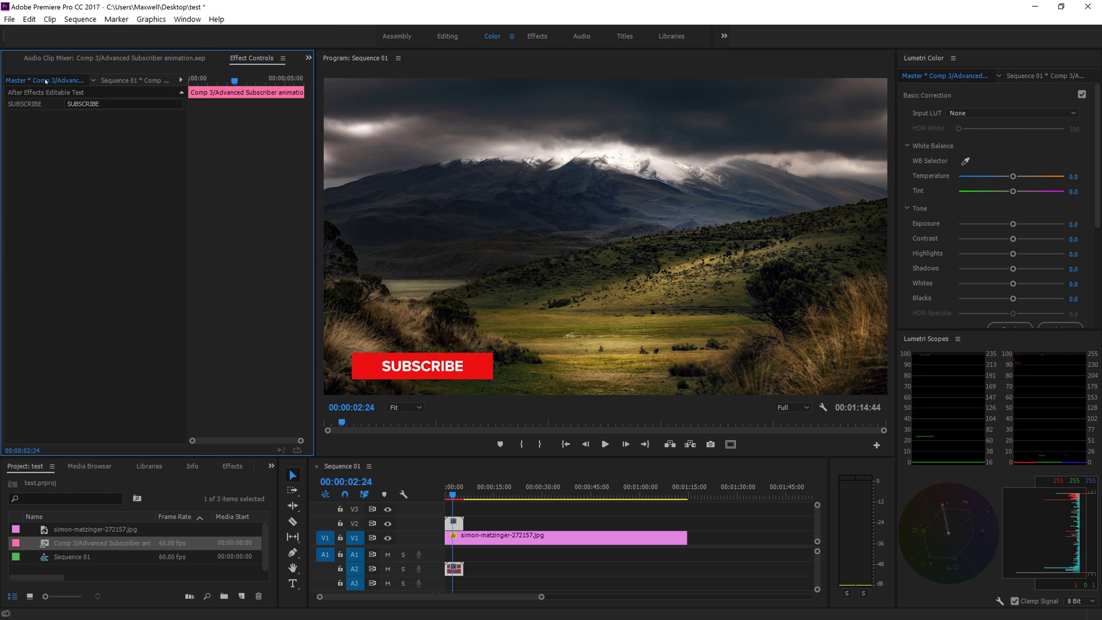
# Try a person's first name, then their full name, as the button's text.
pyautogui.click(104, 102)
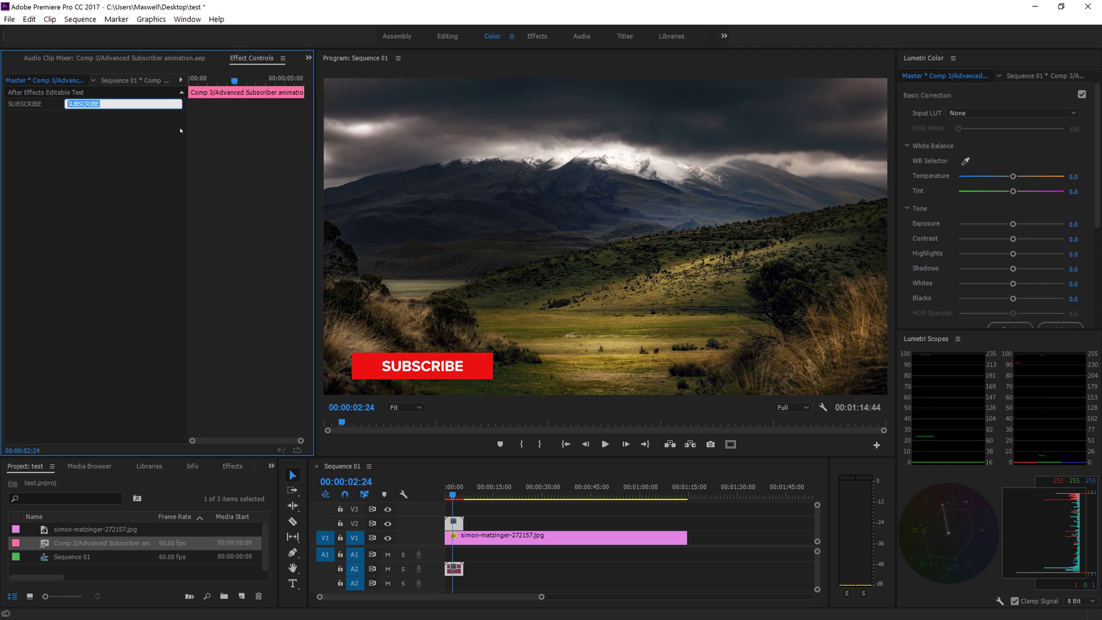
pyautogui.write('Maxwell')
pyautogui.click(180, 130)
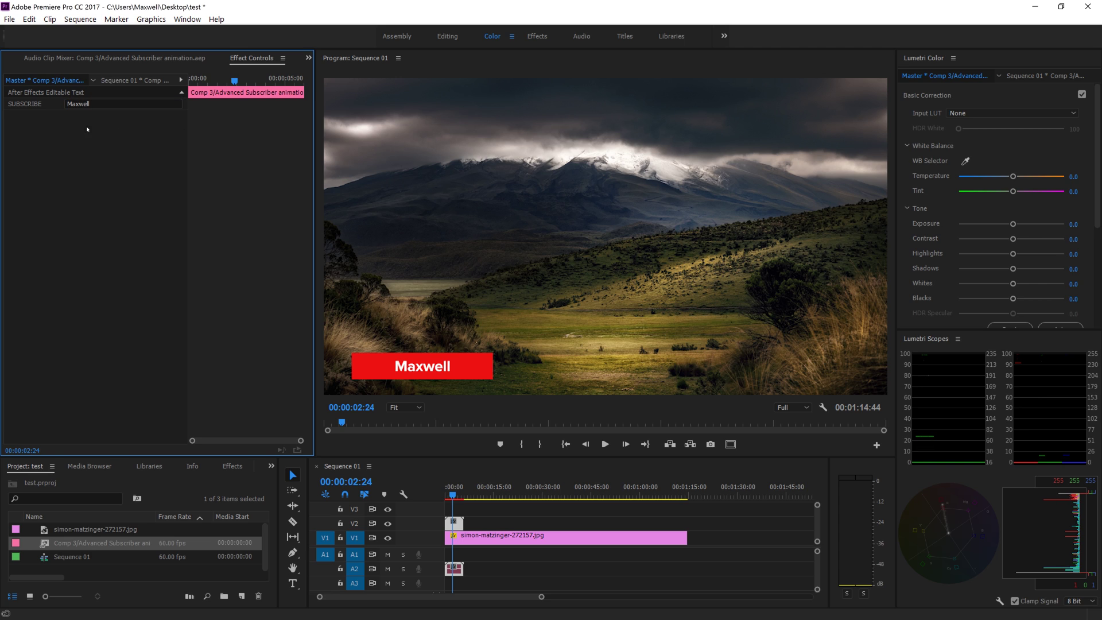
pyautogui.click(112, 102)
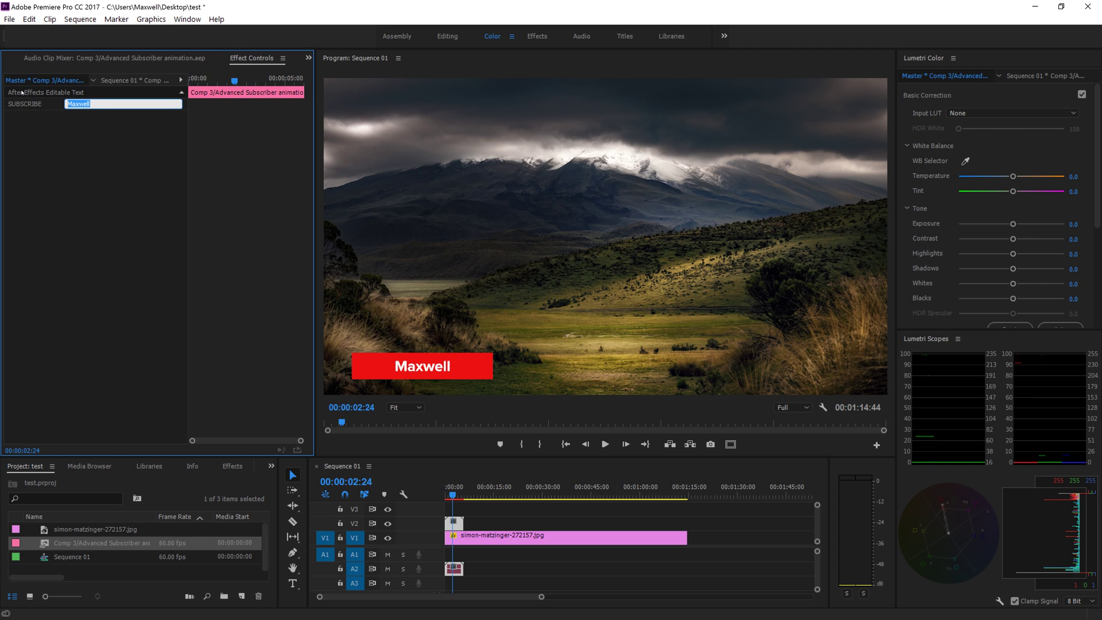
pyautogui.click(22, 91)
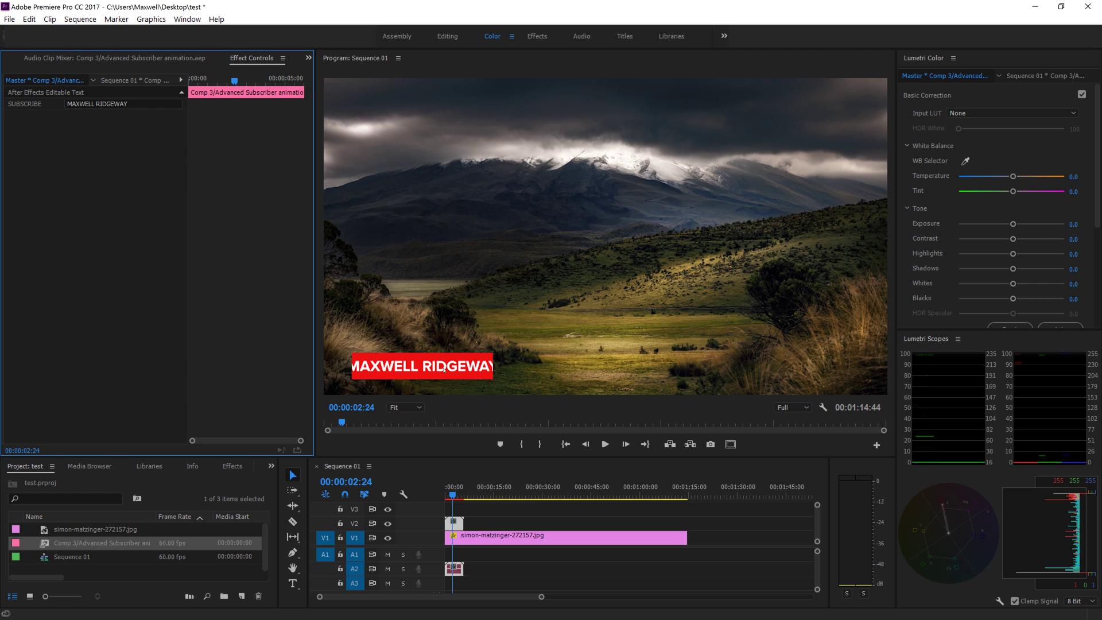
# Set the button text to HELLO, then zoom the timeline and select the V2 clip.
pyautogui.click(131, 105)
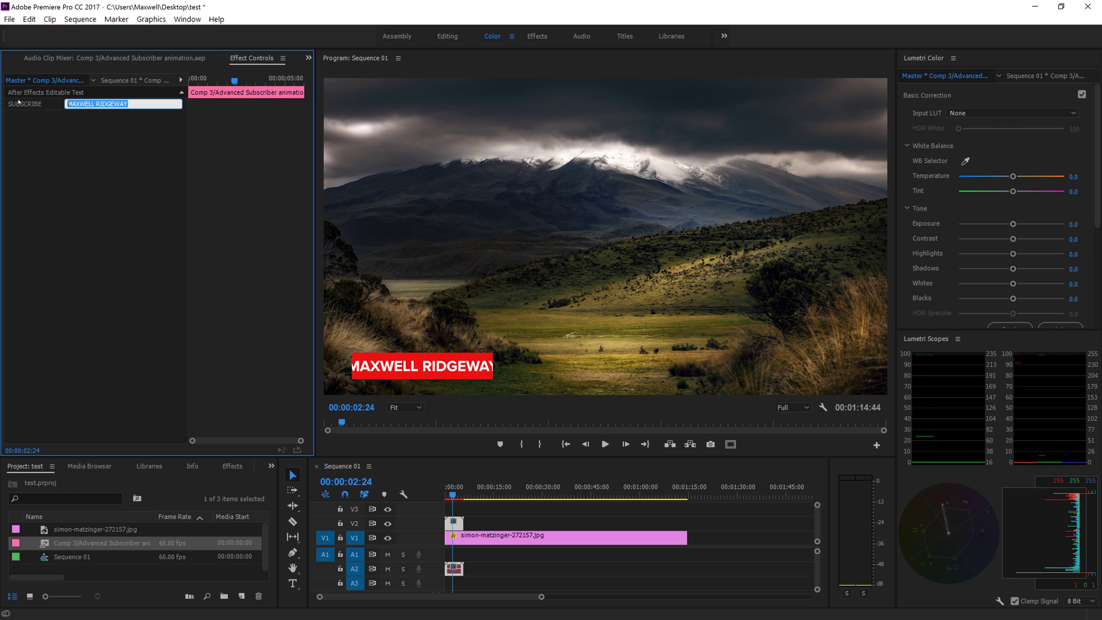
pyautogui.write('HELLO')
pyautogui.press('Return')
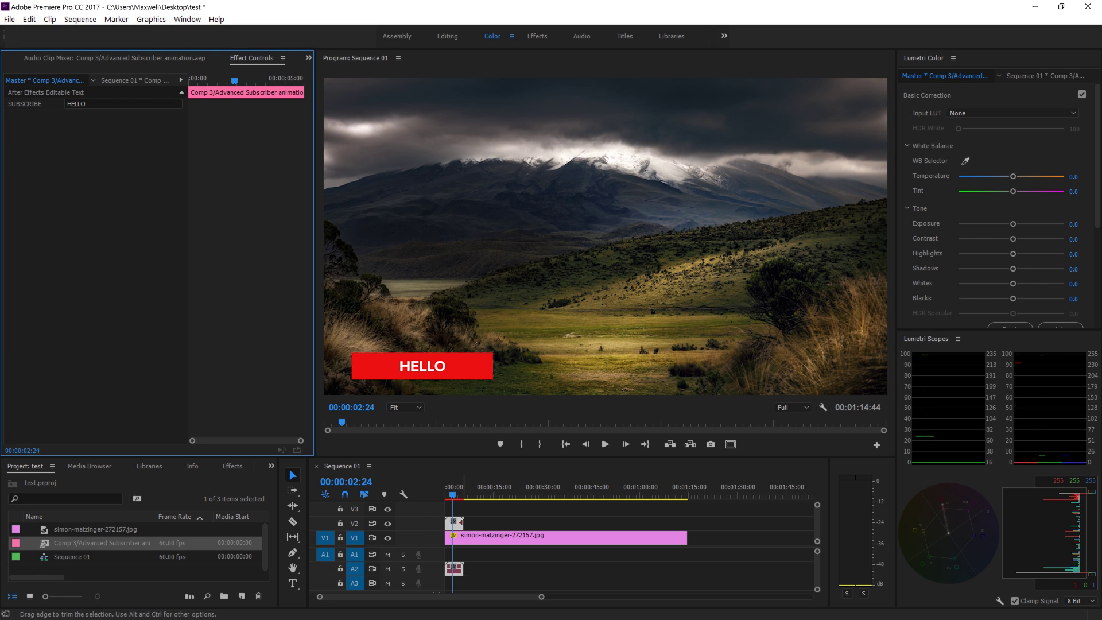
pyautogui.press('=')
pyautogui.click(494, 521)
# Duplicate the button clip later on V2 and set the copy's text to SUBSCRIBE.
pyautogui.moveTo(494, 521); pyautogui.dragTo(572, 524)
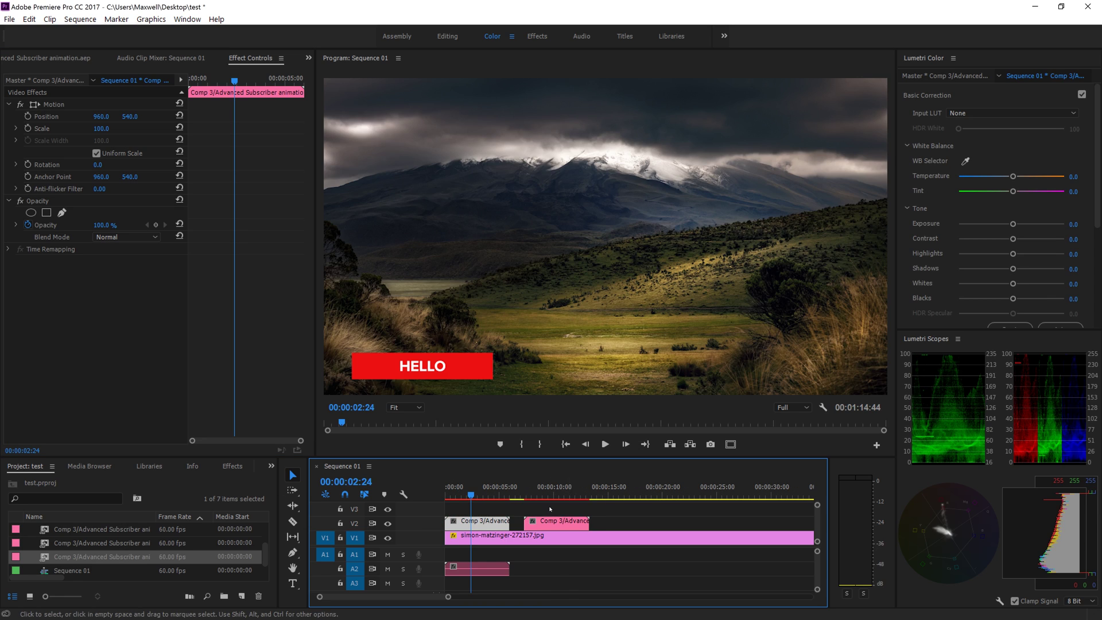
pyautogui.click(547, 493)
pyautogui.click(559, 524)
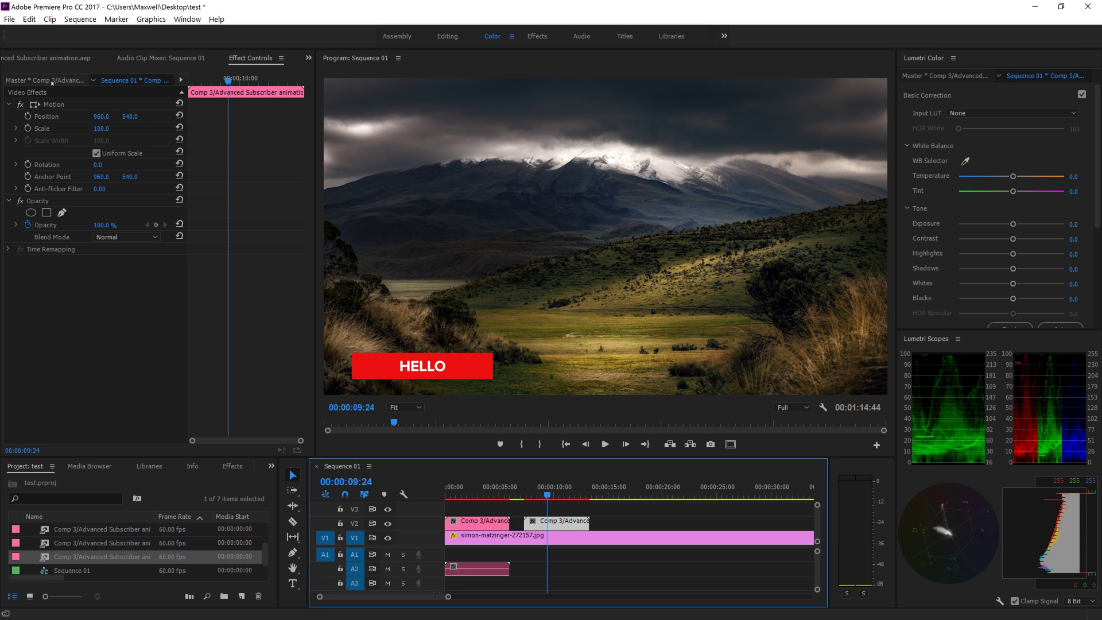
pyautogui.click(97, 105)
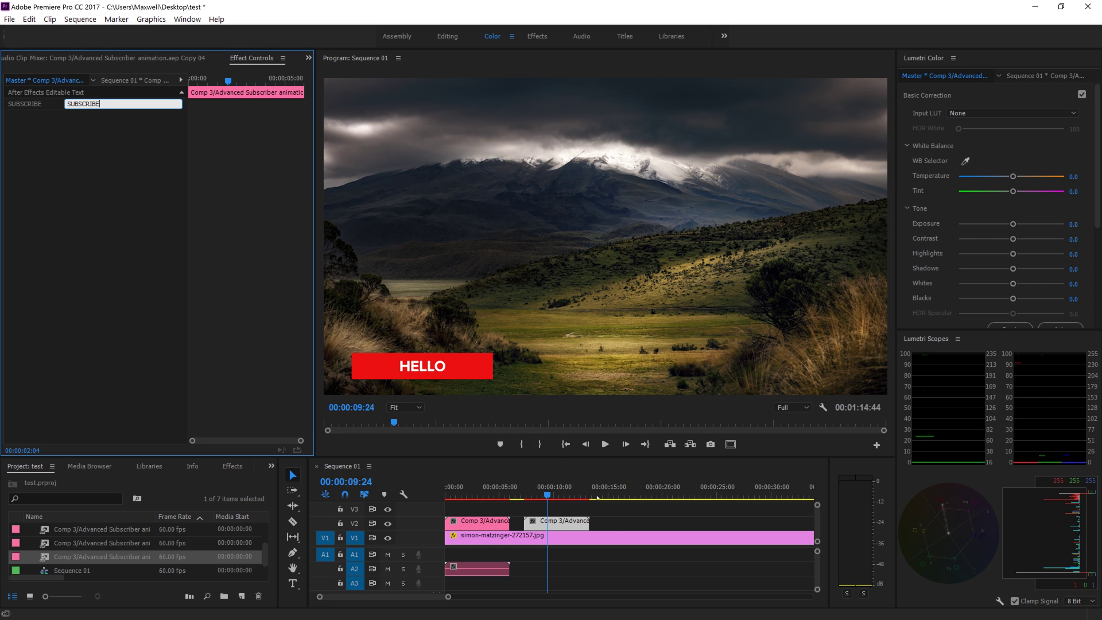
pyautogui.click(472, 493)
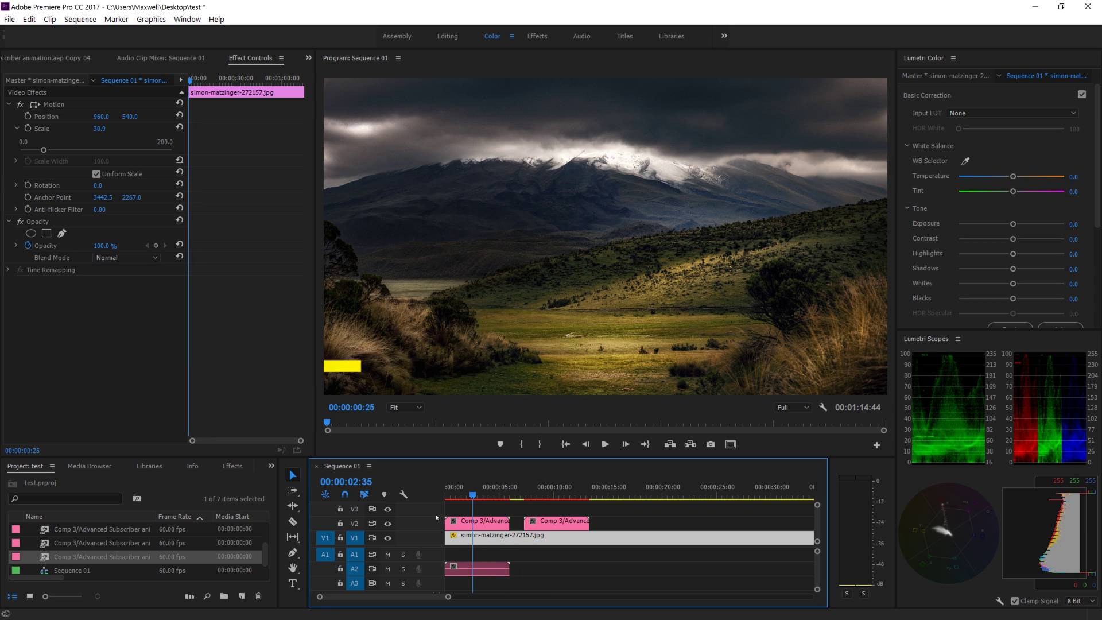
# Play the sequence from the start, then butt the copy against the HELLO clip.
pyautogui.press('Home')
pyautogui.press('space')
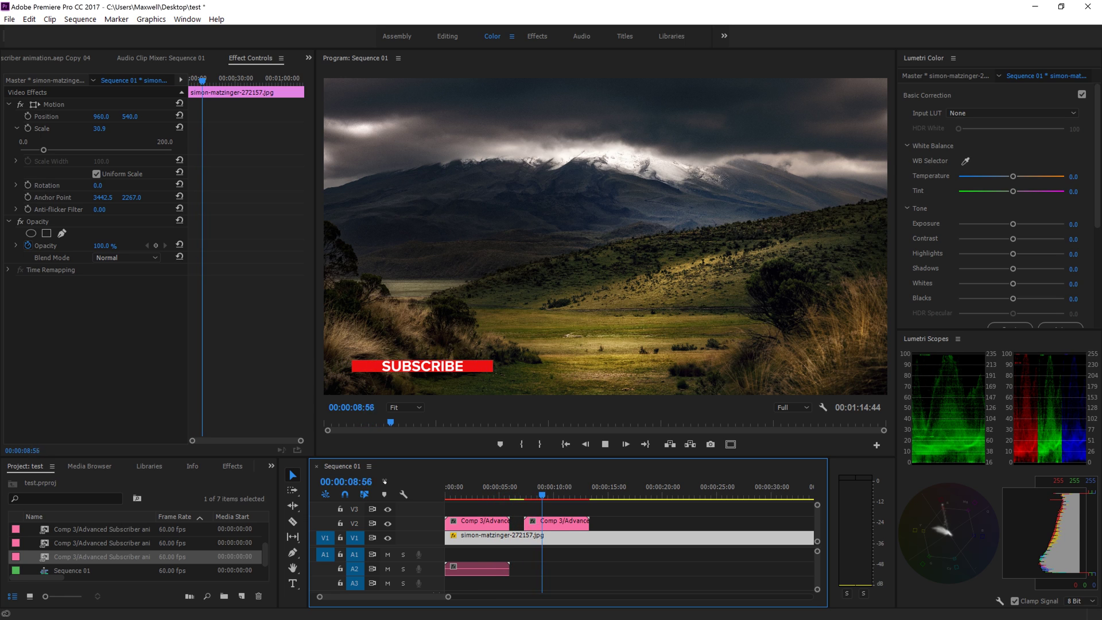
pyautogui.press('space')
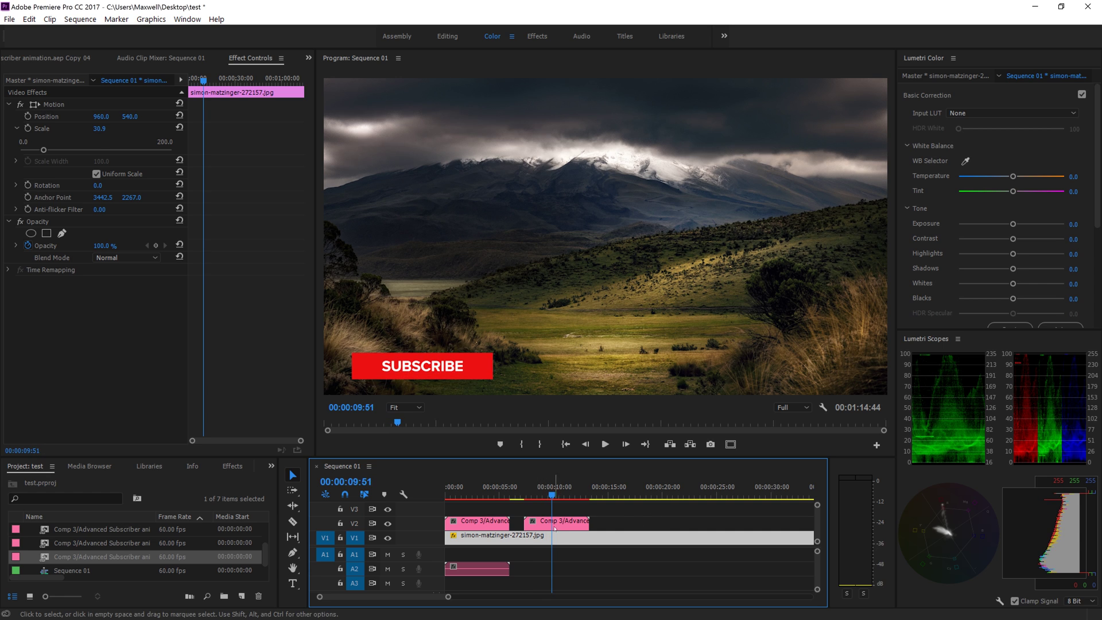
pyautogui.moveTo(552, 527); pyautogui.dragTo(543, 526)
pyautogui.click(476, 537)
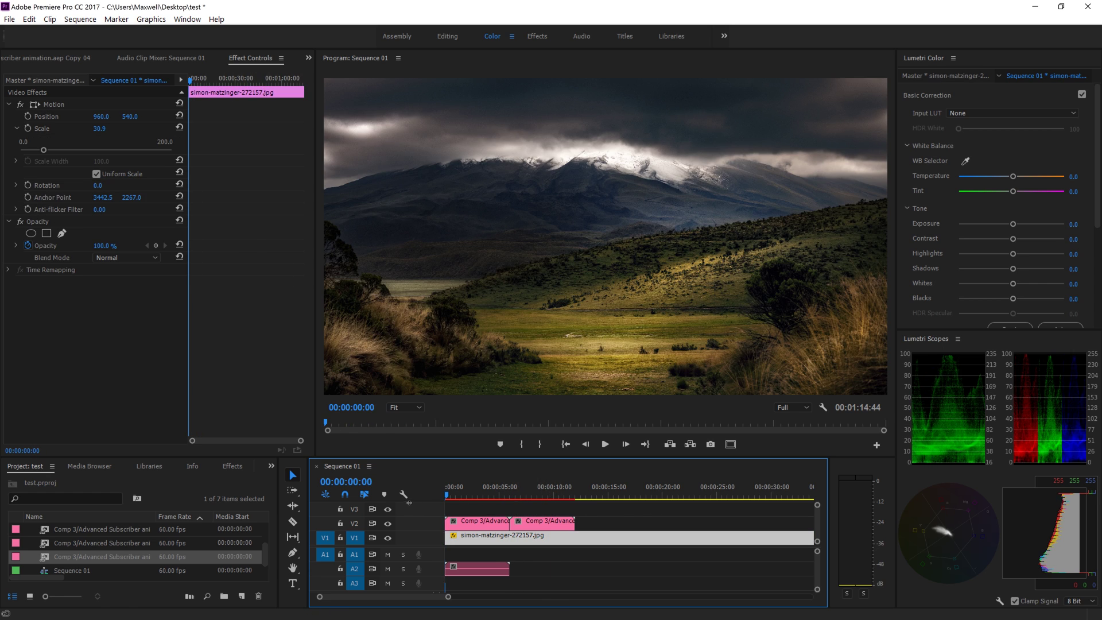
pyautogui.press('Home')
pyautogui.press('space')
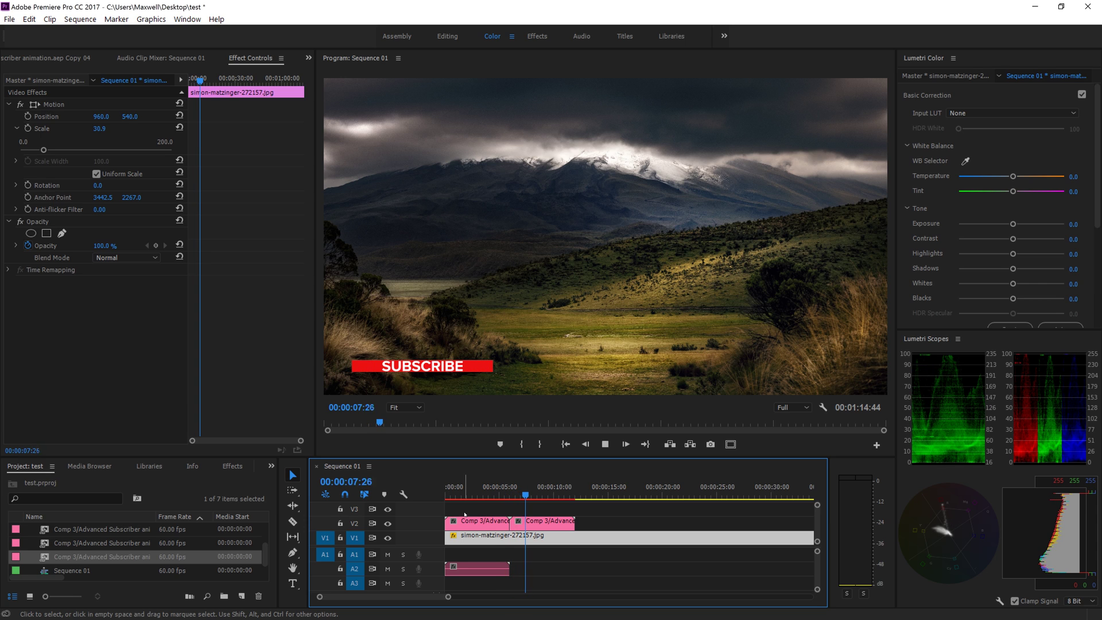
pyautogui.press('space')
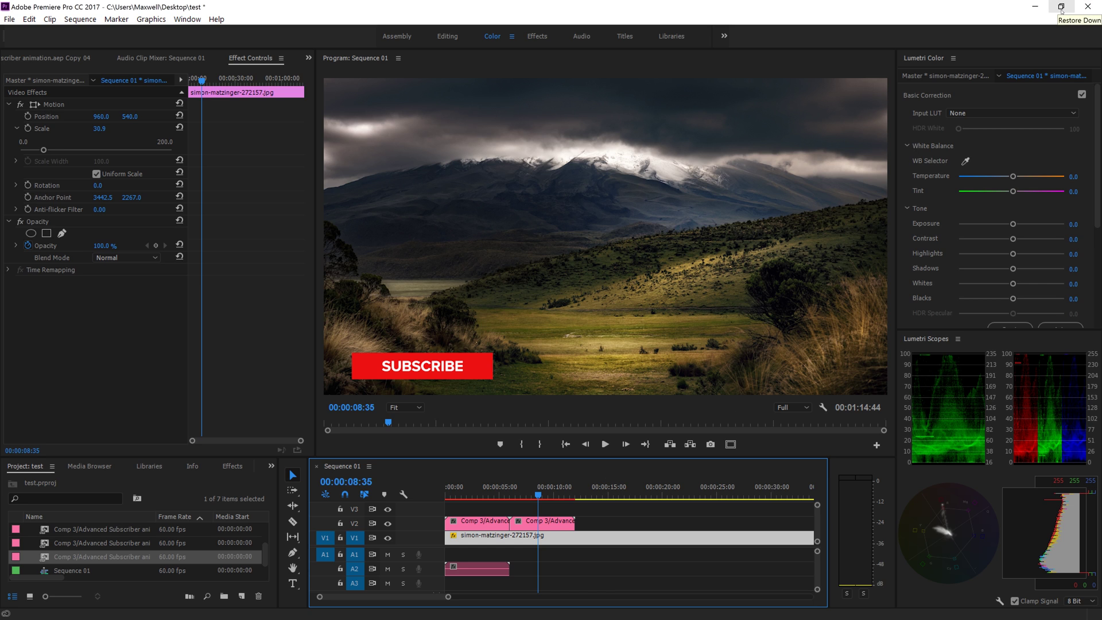
# Back in After Effects, collapse all five Comp 3 layers, deselect them, and open Comp 1.
pyautogui.click(1037, 8)
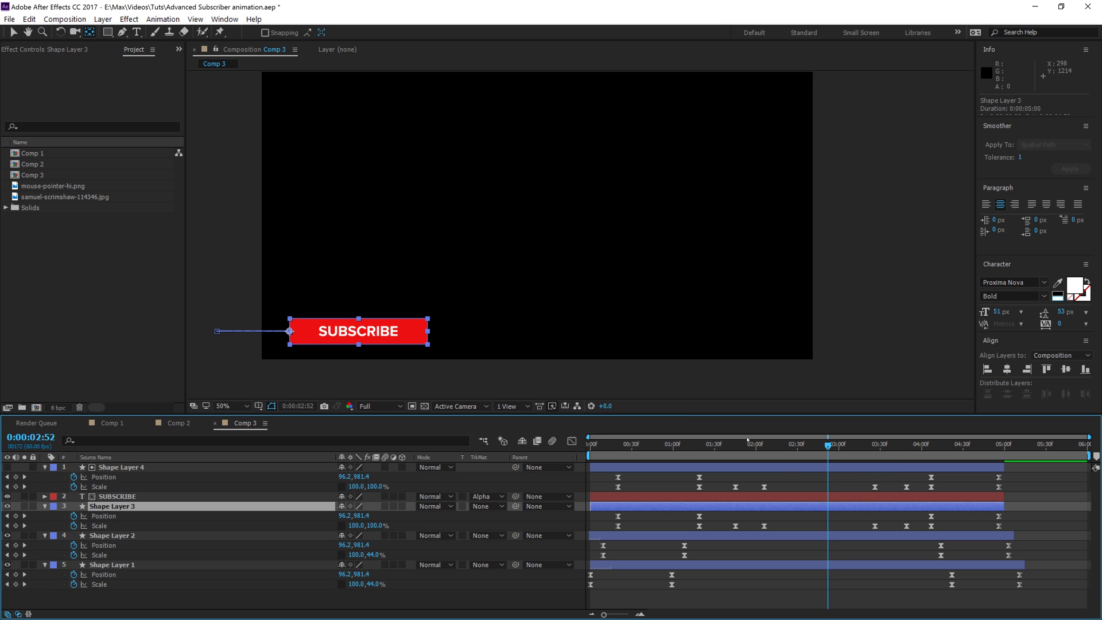
pyautogui.click(746, 467)
pyautogui.click(127, 565)
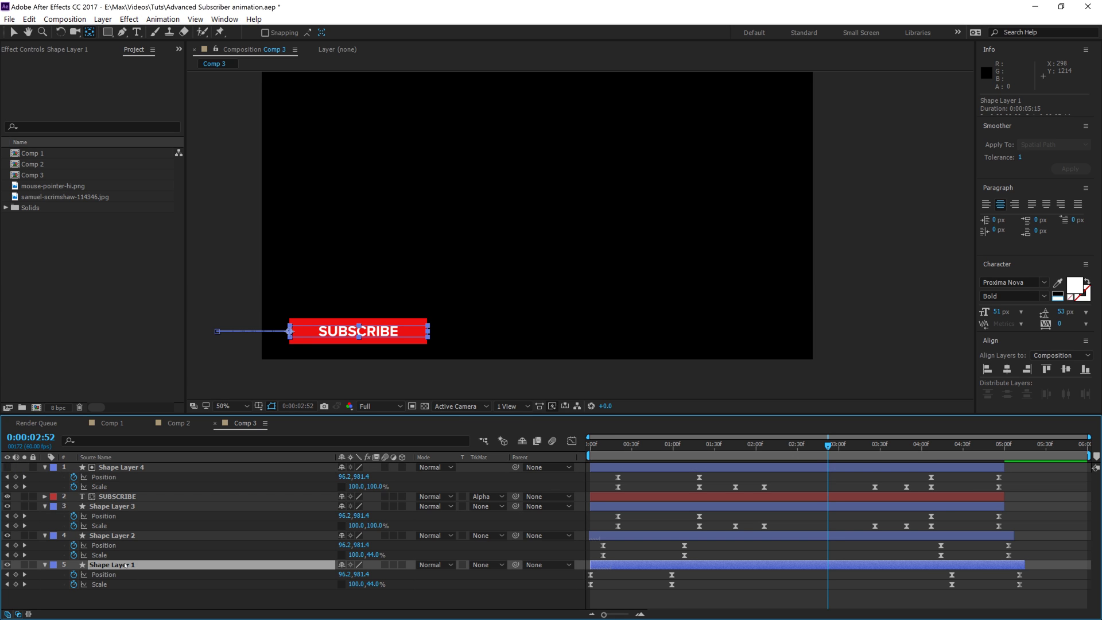
pyautogui.press('u')
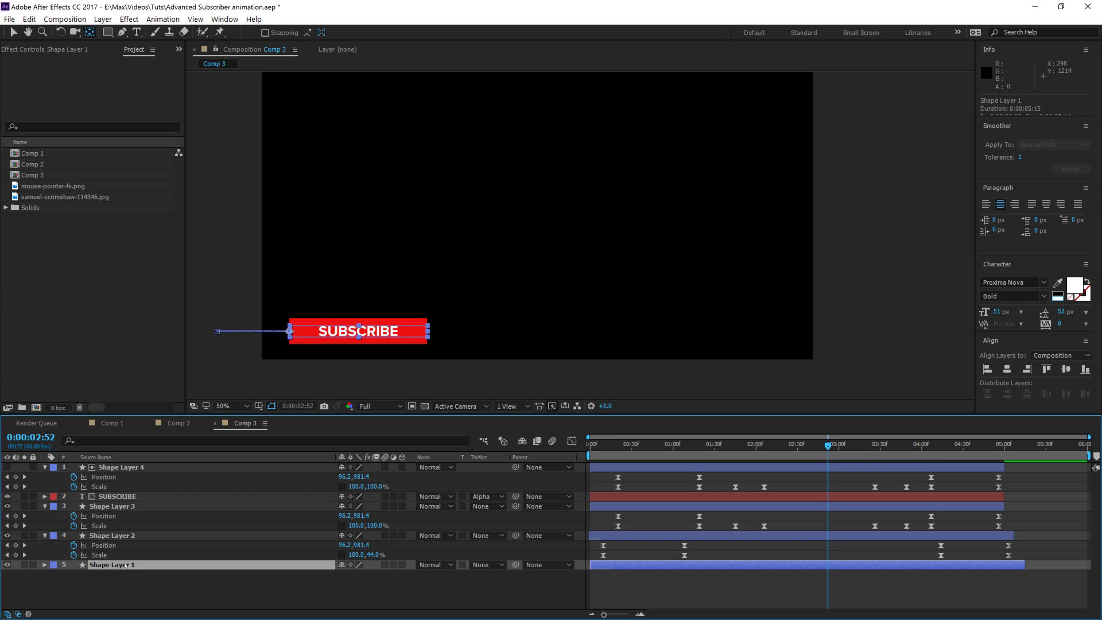
pyautogui.moveTo(140, 582); pyautogui.dragTo(172, 463)
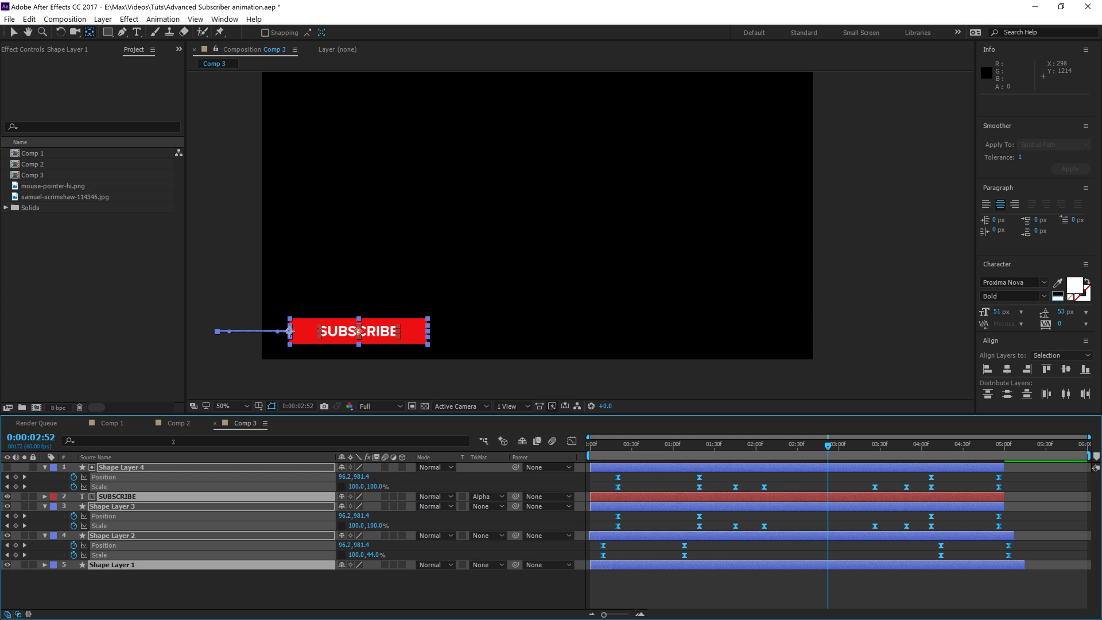
pyautogui.press('u')
pyautogui.click(205, 534)
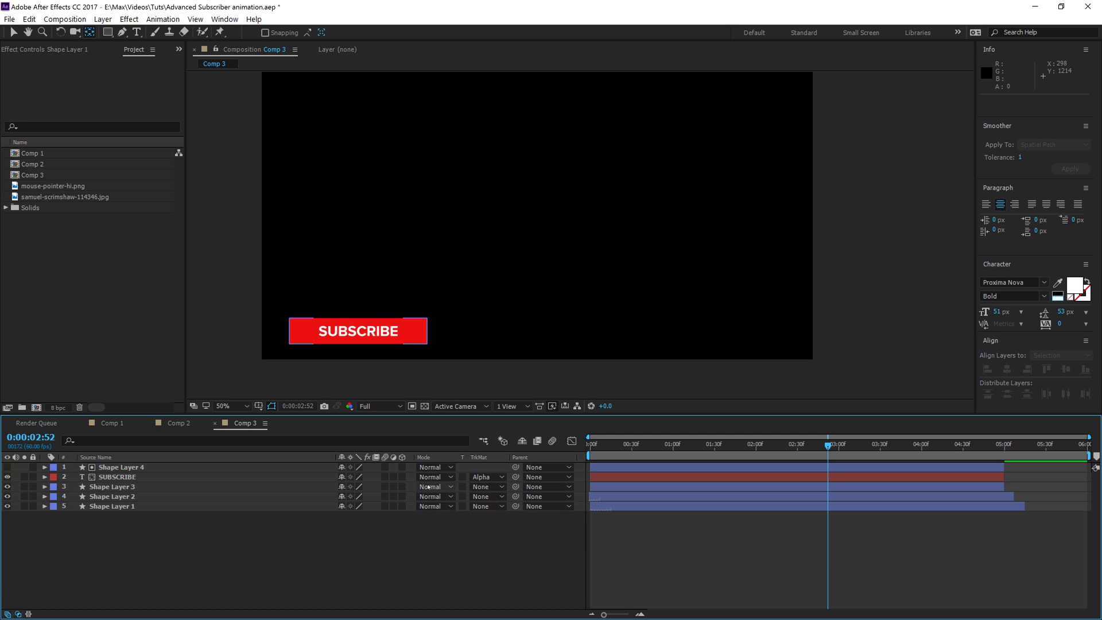
pyautogui.doubleClick(32, 153)
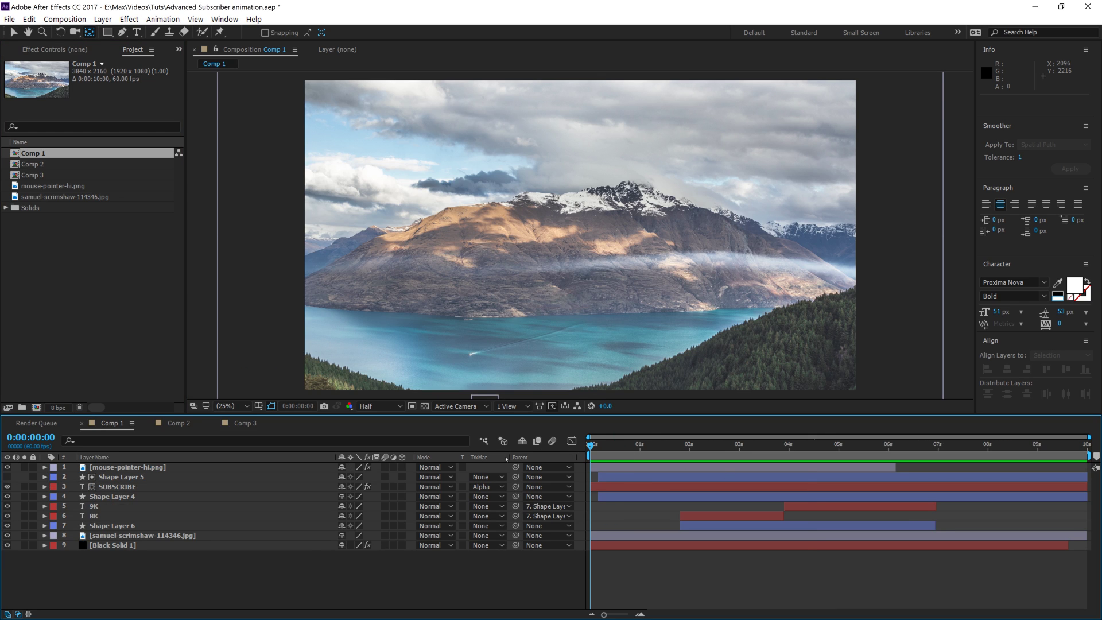
pyautogui.press('space')
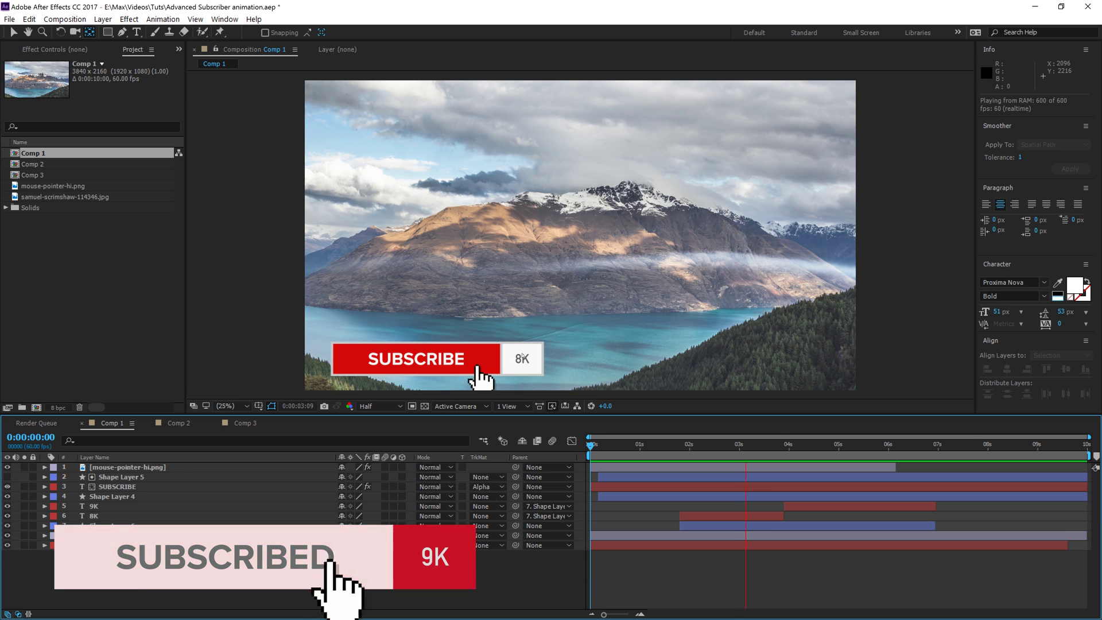
pyautogui.press('space')
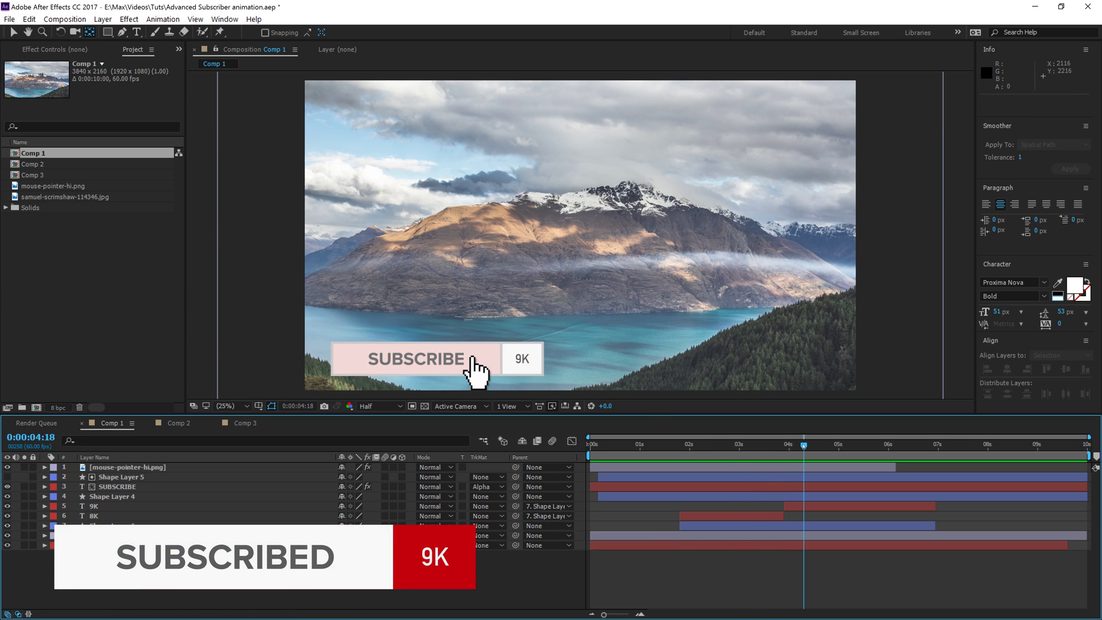
pyautogui.moveTo(803, 445); pyautogui.dragTo(768, 505)
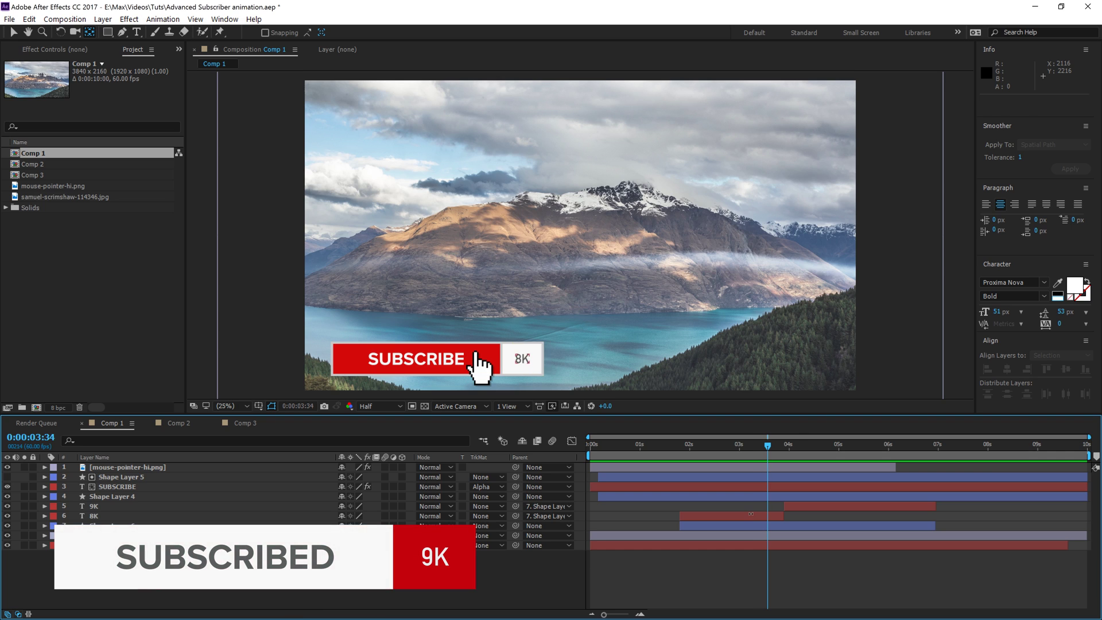
pyautogui.click(751, 514)
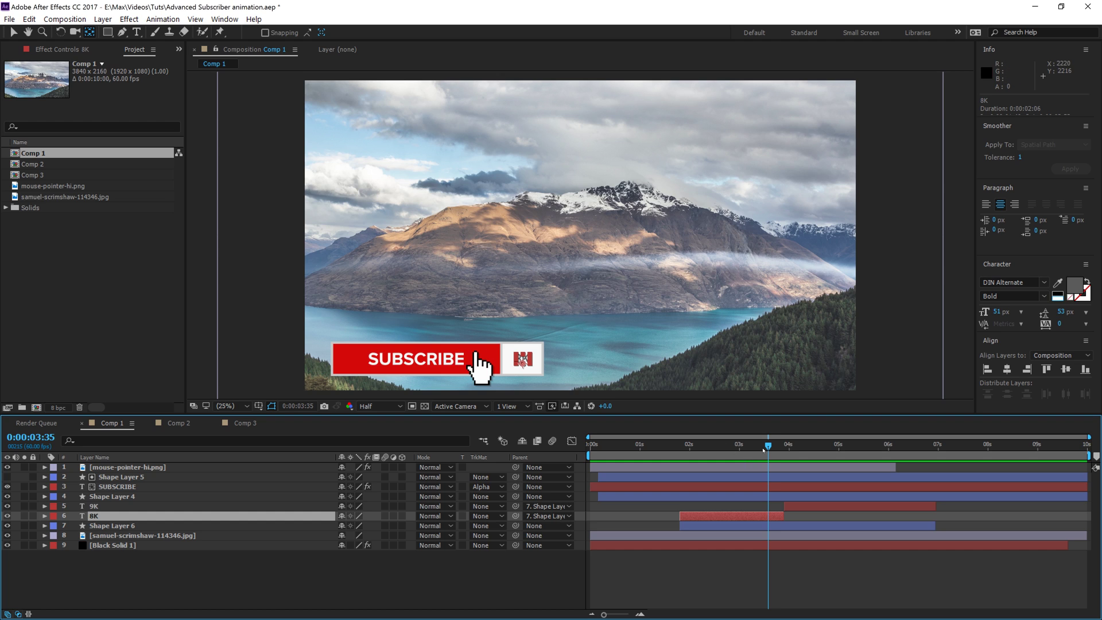
pyautogui.moveTo(772, 446); pyautogui.dragTo(590, 482)
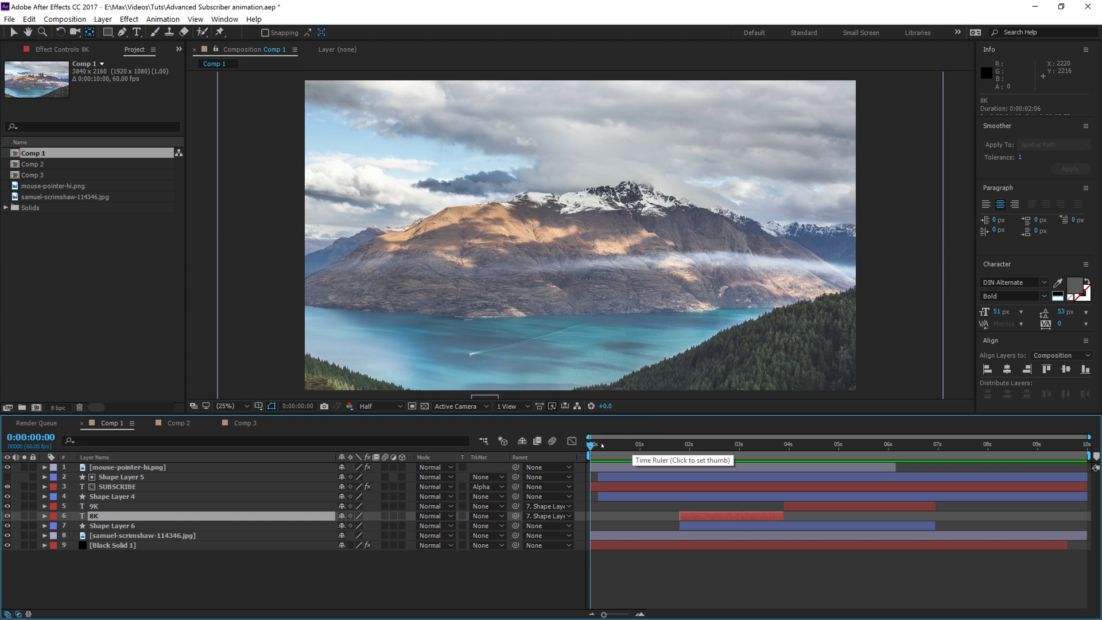
pyautogui.click(837, 451)
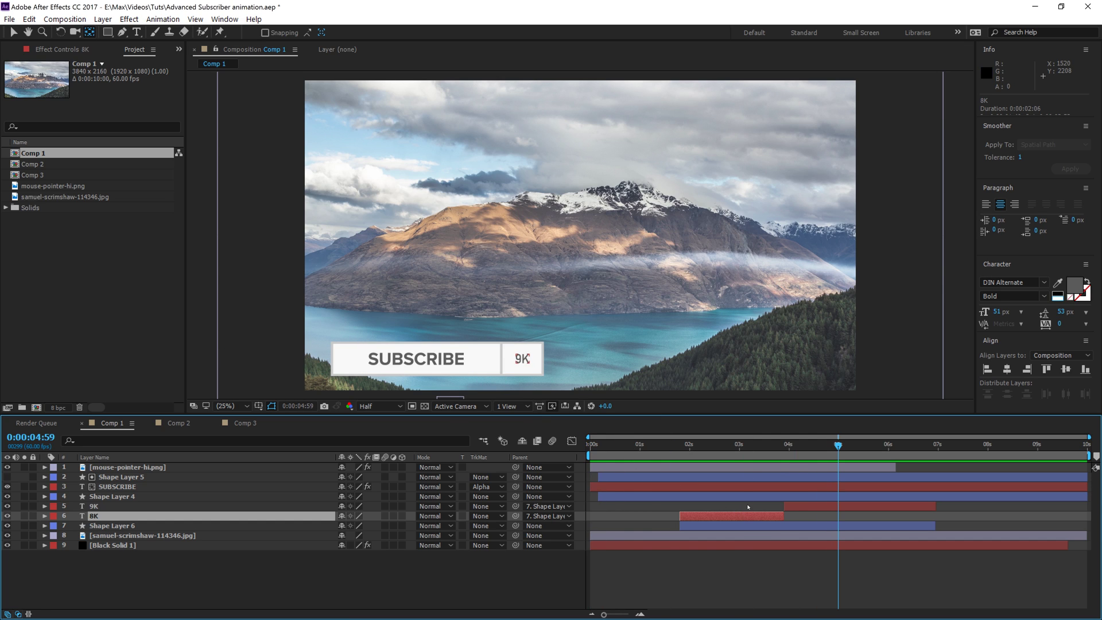